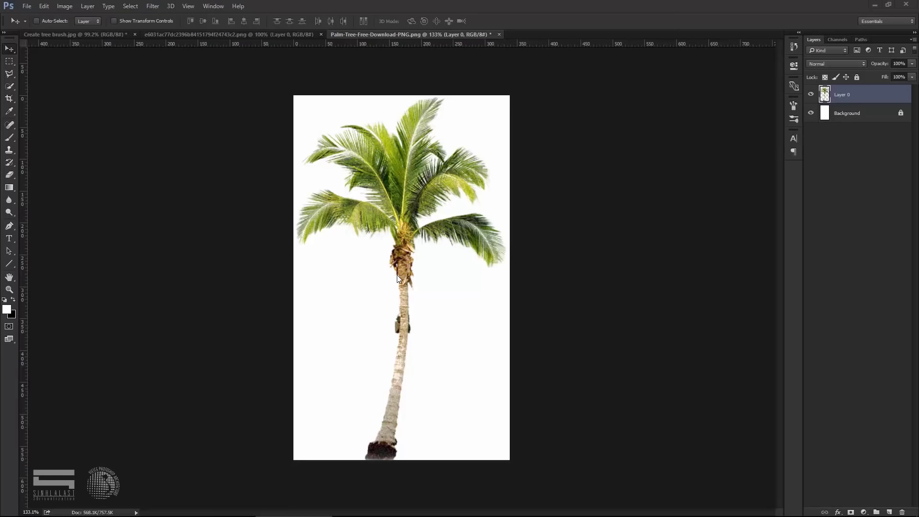
Step: Hide the white Background layer behind the palm tree, keeping the palm layer selected
{"action": "left_click_drag", "start_coordinate": [408, 250], "coordinate": [405, 223]}
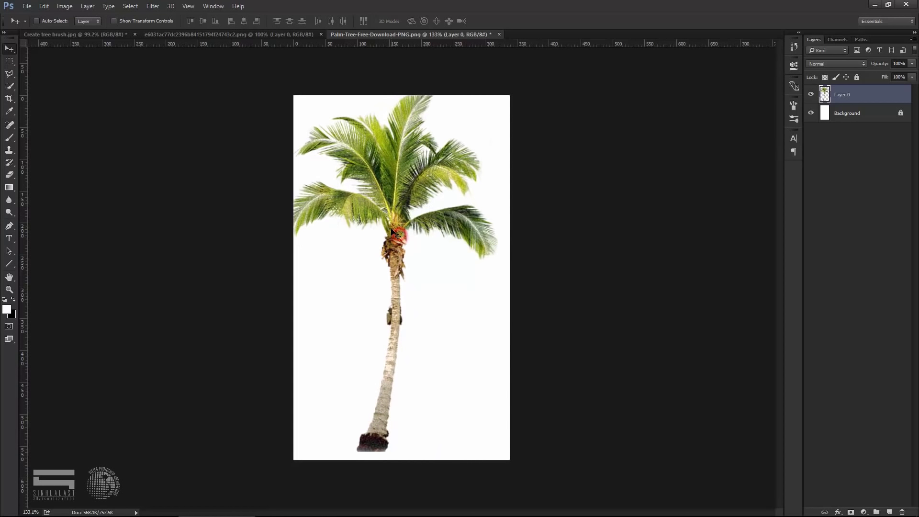
{"action": "key", "text": "ctrl+z"}
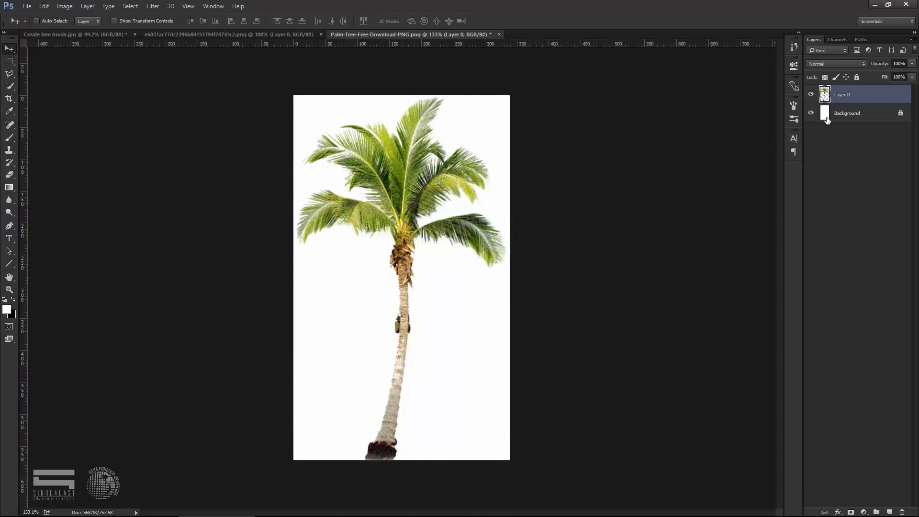
{"action": "left_click", "coordinate": [855, 114]}
{"action": "left_click", "coordinate": [811, 113]}
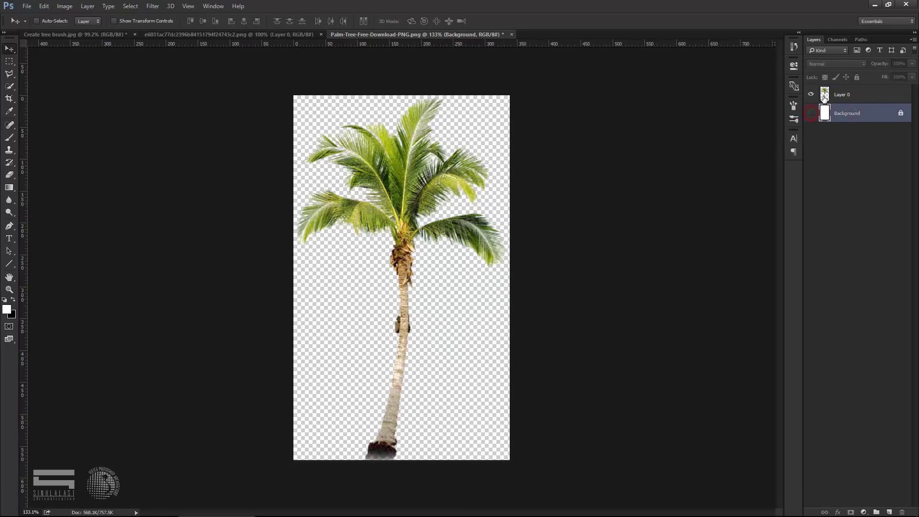
{"action": "left_click", "coordinate": [825, 95]}
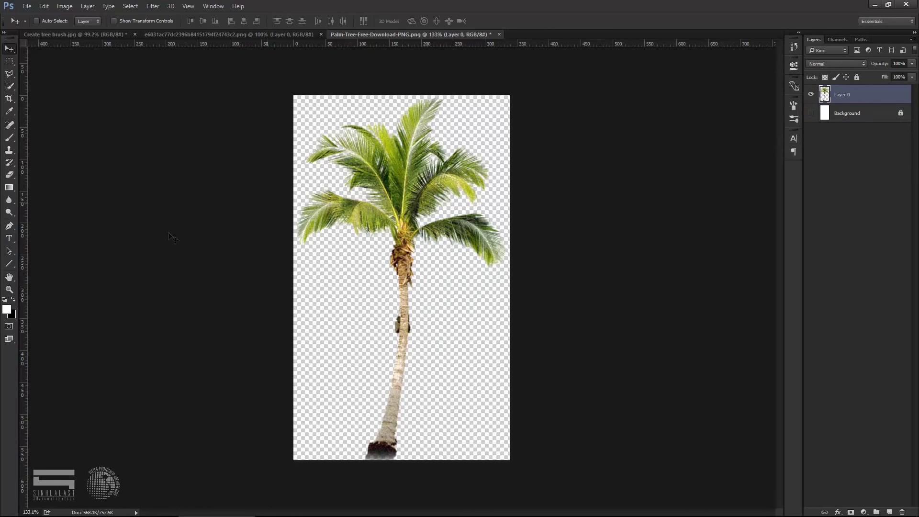
Step: Add '.png' text in dark red (#1a0000) and place it near the lower right
{"action": "left_click", "coordinate": [9, 238]}
{"action": "left_click", "coordinate": [434, 334]}
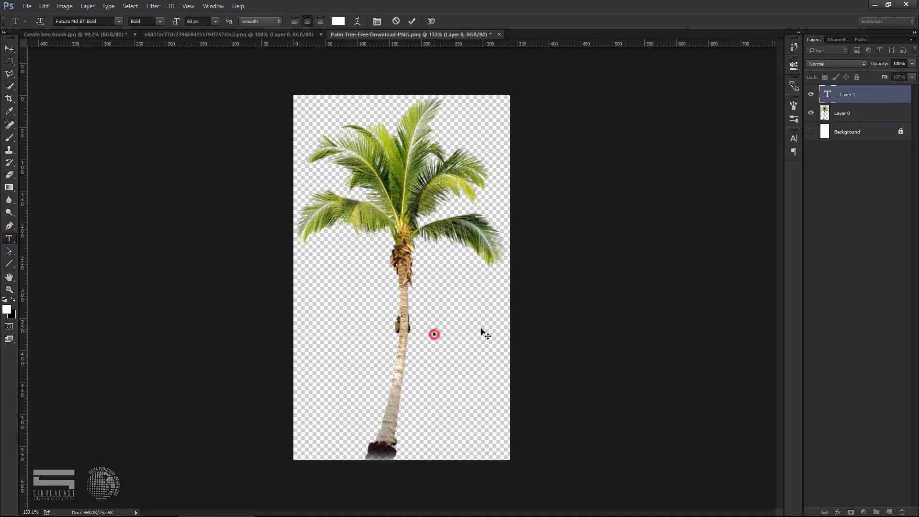
{"action": "type", "text": ".p"}
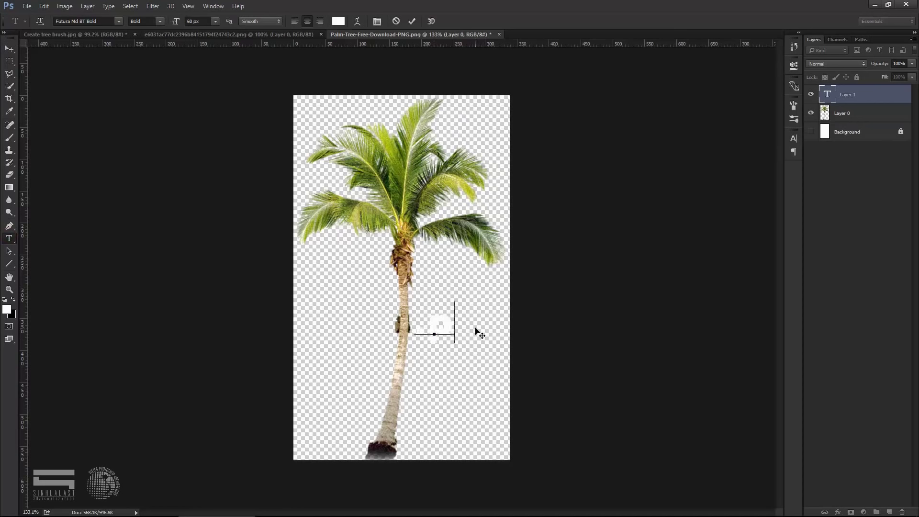
{"action": "type", "text": "ng"}
{"action": "key", "text": "ctrl+a"}
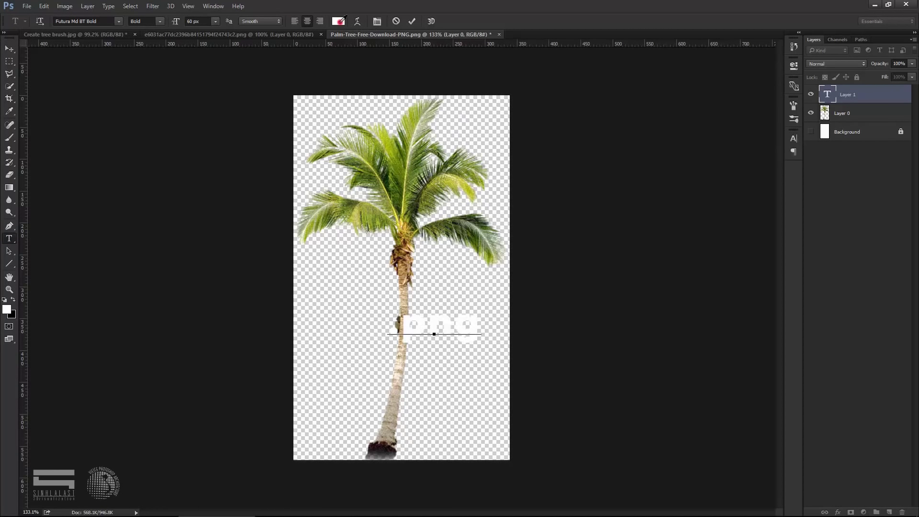
{"action": "left_click", "coordinate": [339, 21]}
{"action": "left_click", "coordinate": [575, 262]}
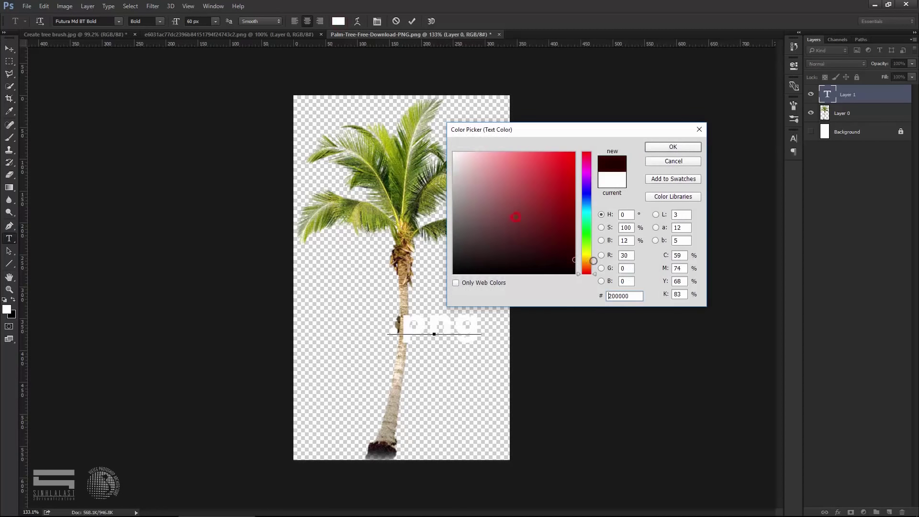
{"action": "left_click", "coordinate": [663, 146]}
{"action": "left_click", "coordinate": [9, 48]}
{"action": "mouse_move", "coordinate": [454, 303]}
{"action": "left_mouse_down"}
{"action": "mouse_move", "coordinate": [430, 329]}
{"action": "mouse_move", "coordinate": [468, 383]}
{"action": "left_mouse_up"}
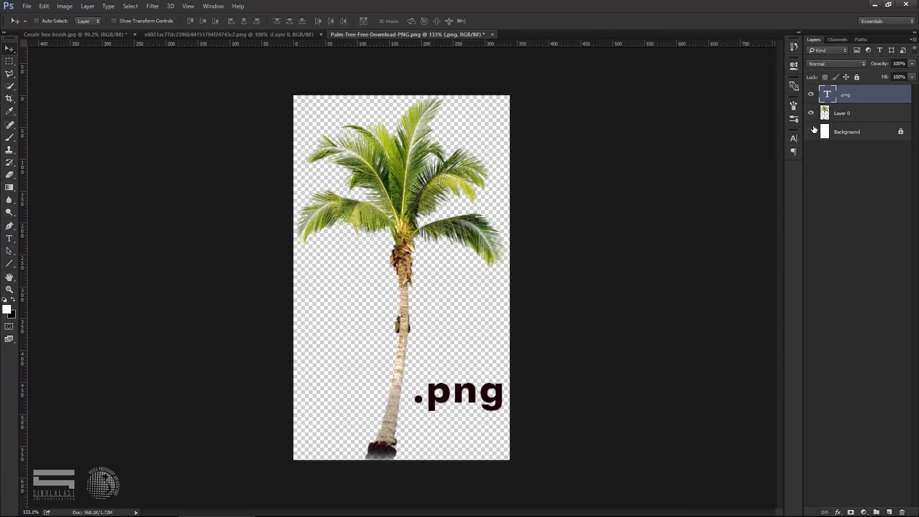
Step: Hide the .png text and define the palm tree as a brush preset named 'Palm tree'
{"action": "left_click", "coordinate": [812, 95]}
{"action": "left_click", "coordinate": [852, 113]}
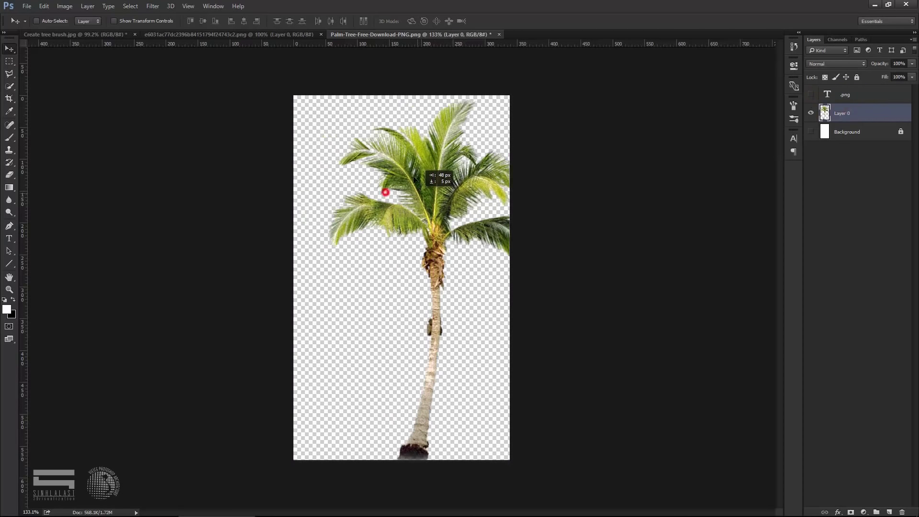
{"action": "left_click_drag", "start_coordinate": [382, 190], "coordinate": [381, 191]}
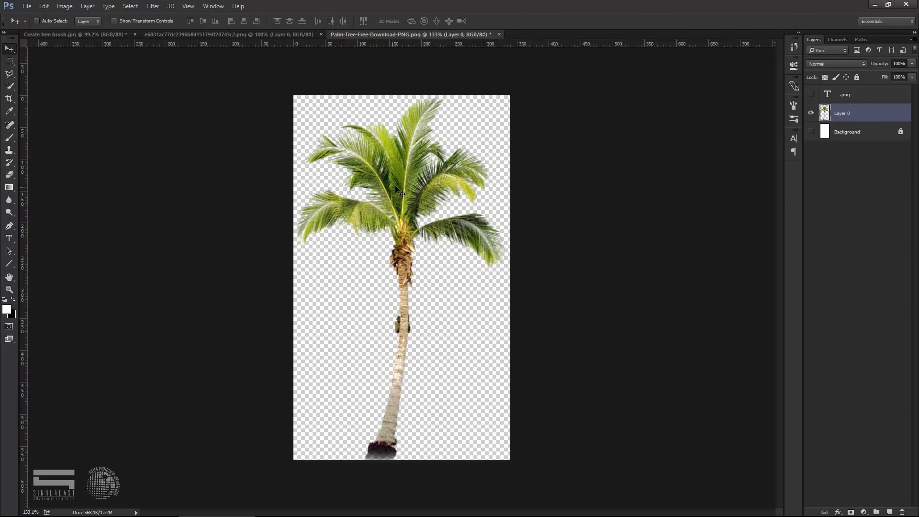
{"action": "left_click", "coordinate": [44, 6]}
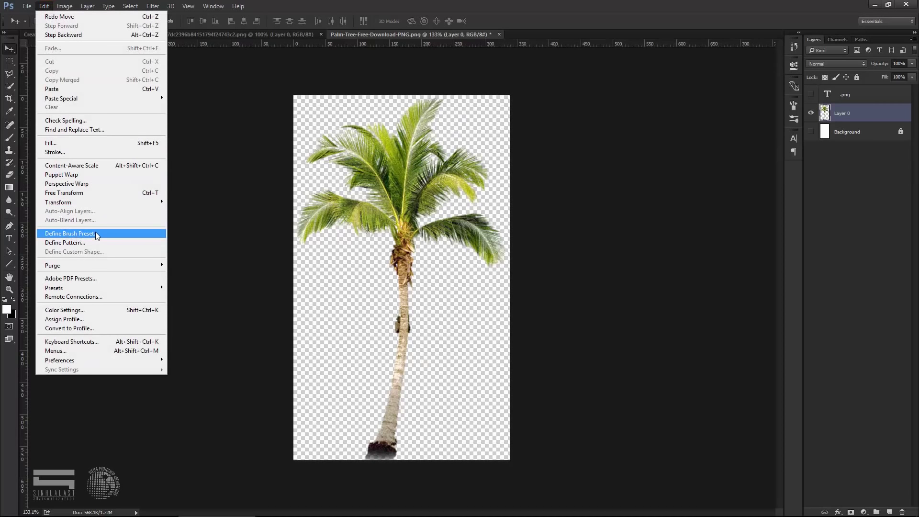
{"action": "left_click", "coordinate": [105, 232]}
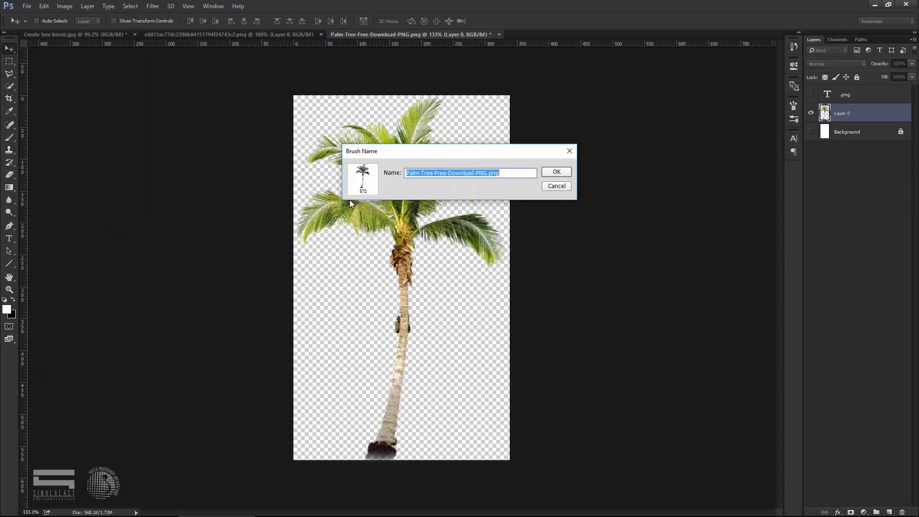
{"action": "type", "text": "Palm"}
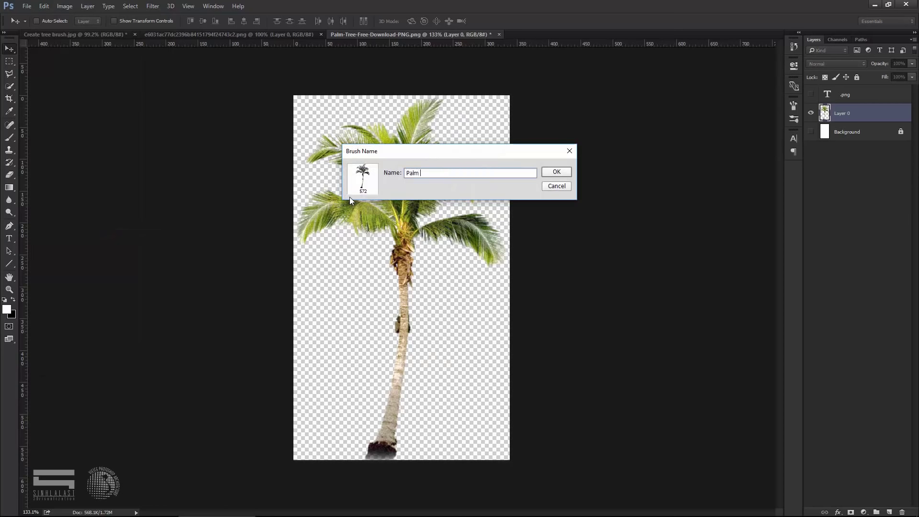
{"action": "type", "text": " tree"}
{"action": "left_click_drag", "start_coordinate": [434, 174], "coordinate": [395, 176]}
{"action": "left_click", "coordinate": [558, 173]}
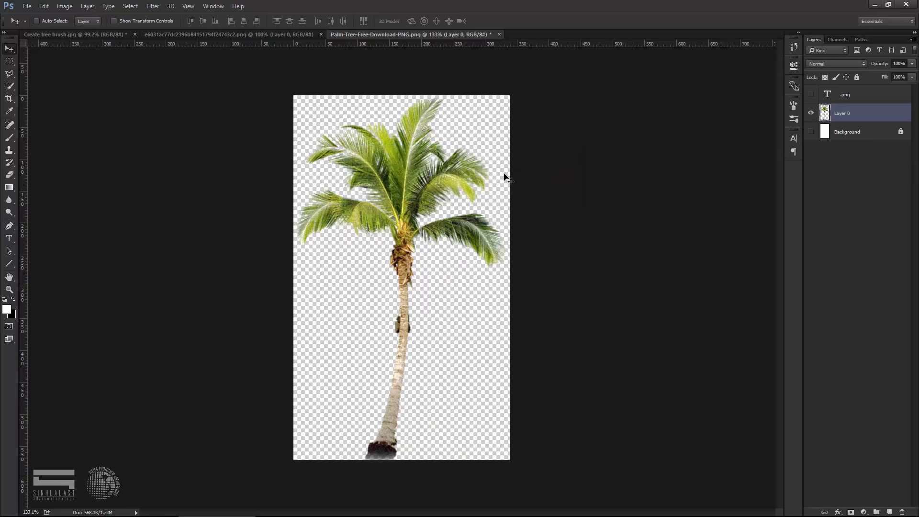
Step: Define the grass image as a brush preset named 'Grass', then close the palm file unsaved
{"action": "left_click", "coordinate": [289, 34]}
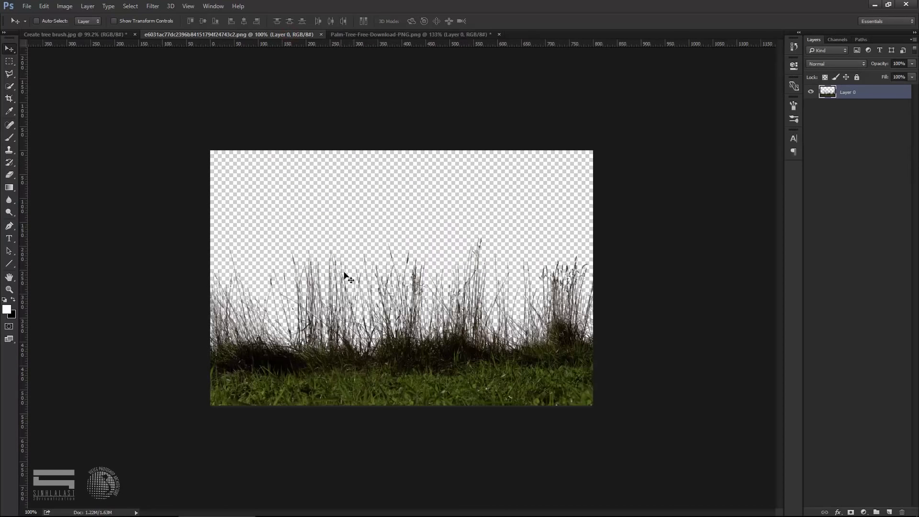
{"action": "left_click_drag", "start_coordinate": [332, 294], "coordinate": [306, 268]}
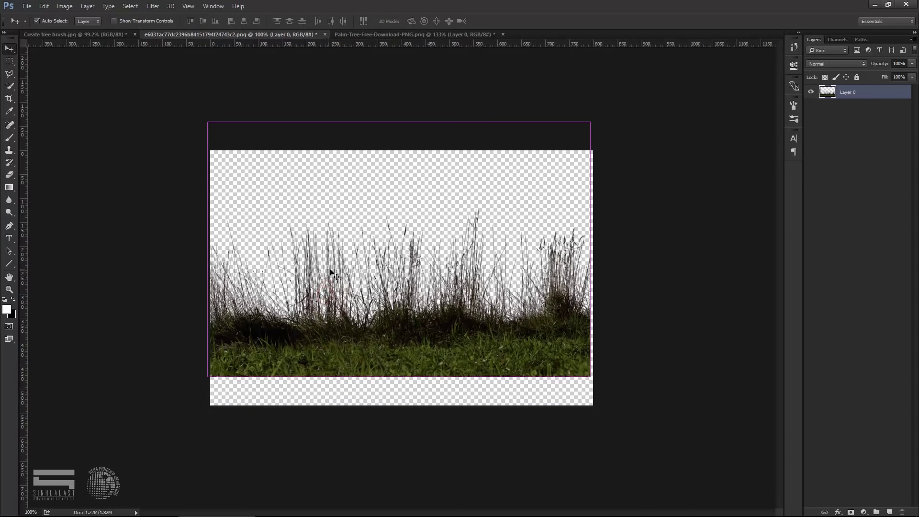
{"action": "key", "text": "ctrl+z"}
{"action": "left_click", "coordinate": [47, 6]}
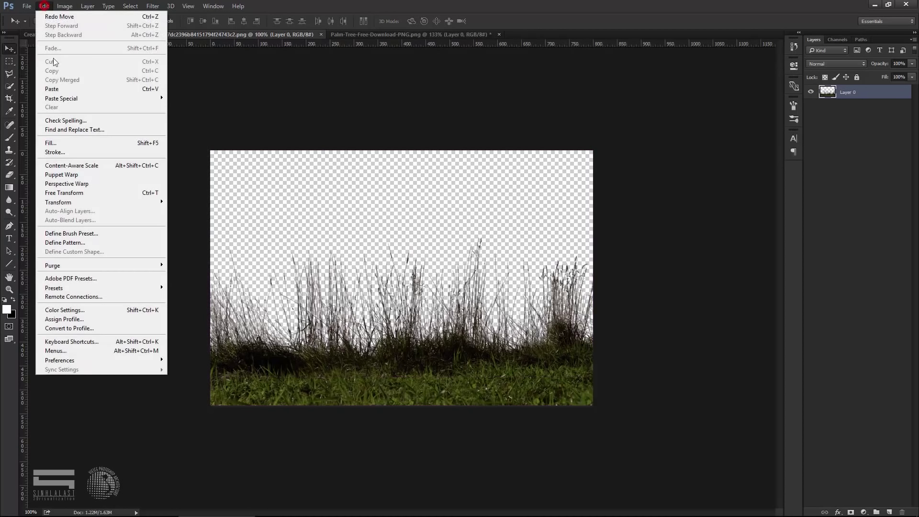
{"action": "left_click", "coordinate": [71, 232]}
{"action": "left_click", "coordinate": [467, 172]}
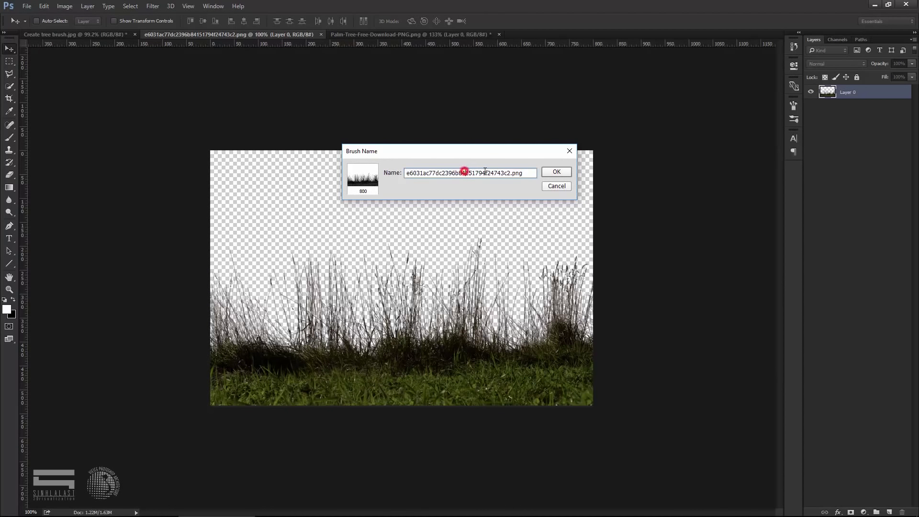
{"action": "left_click_drag", "start_coordinate": [525, 173], "coordinate": [330, 174]}
{"action": "type", "text": "G"}
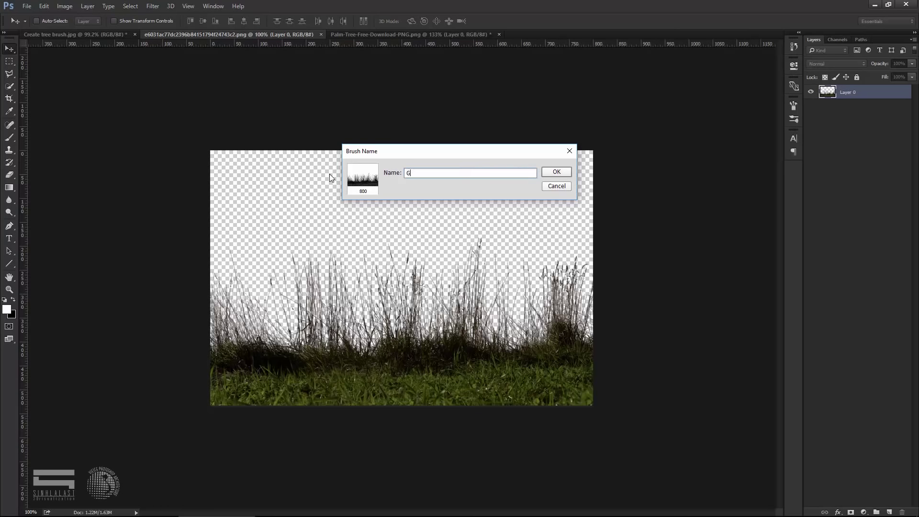
{"action": "type", "text": "rass"}
{"action": "left_click", "coordinate": [556, 172]}
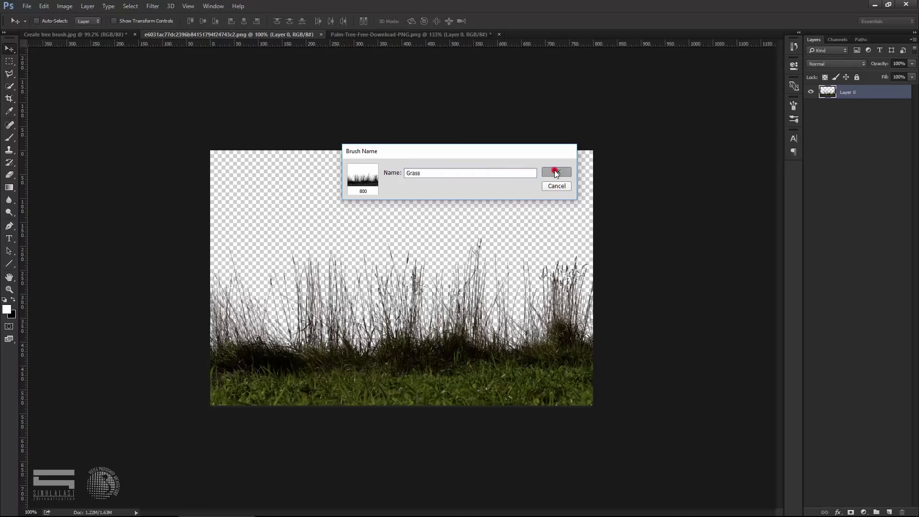
{"action": "left_click", "coordinate": [499, 35]}
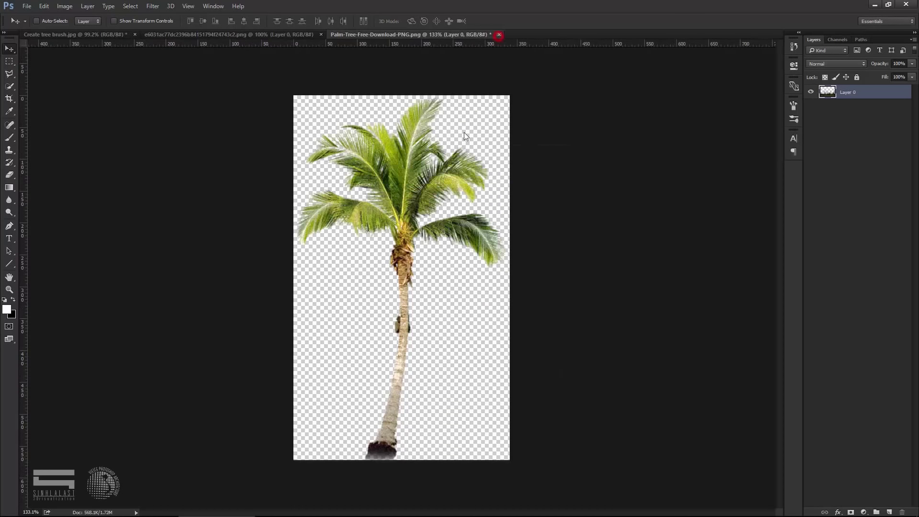
{"action": "left_click", "coordinate": [469, 192]}
Step: Close the grass image and choose the Palm tree brush preset for the Brush tool
{"action": "left_click", "coordinate": [322, 35]}
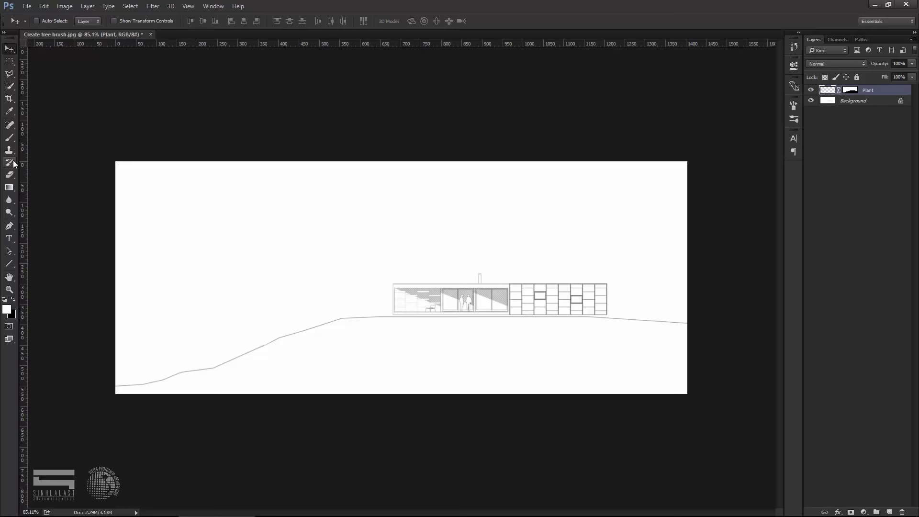
{"action": "left_click", "coordinate": [10, 139]}
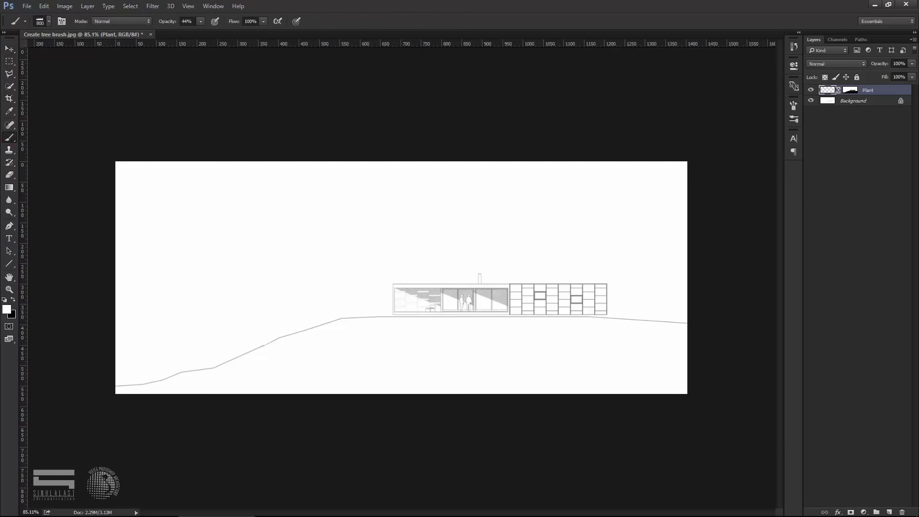
{"action": "left_click", "coordinate": [48, 22]}
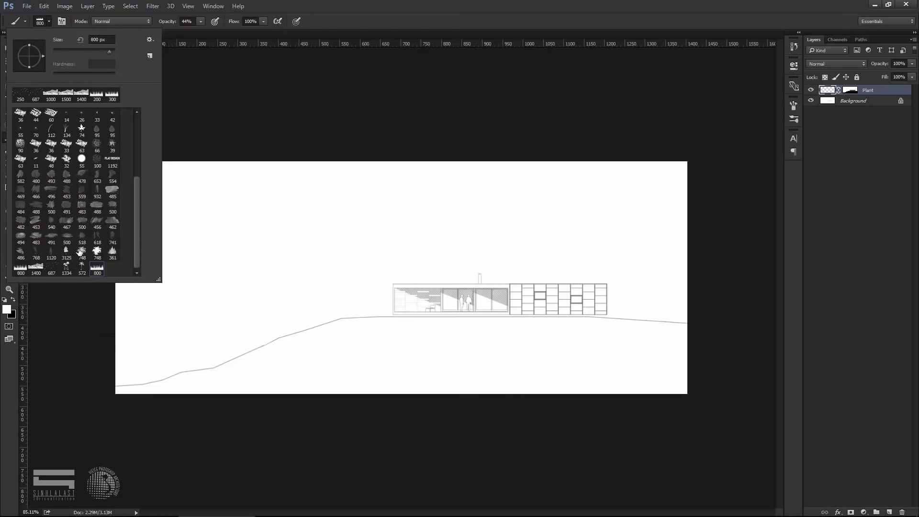
{"action": "left_click", "coordinate": [82, 265]}
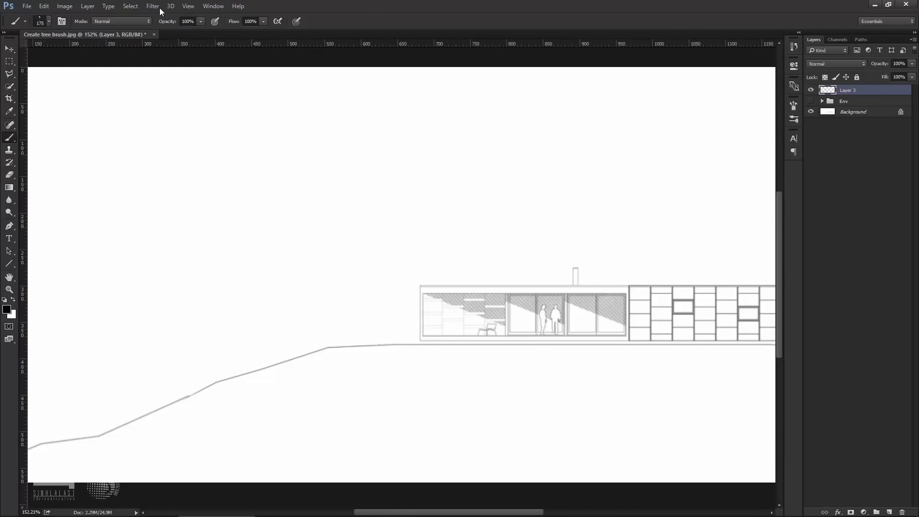
{"action": "left_click", "coordinate": [153, 6]}
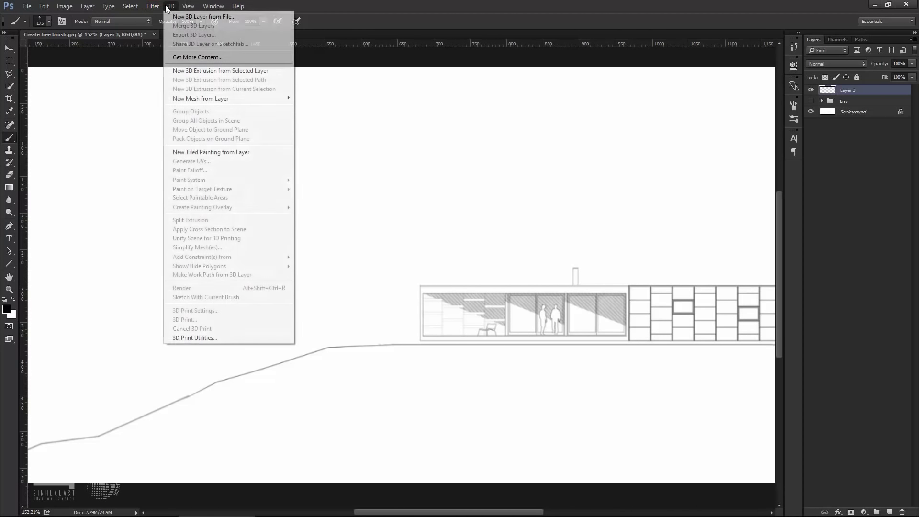
Step: Widen the palm brush spacing, add size jitter with 20% minimum diameter, and scatter 38%
{"action": "mouse_move", "coordinate": [213, 6]}
{"action": "left_click", "coordinate": [256, 90]}
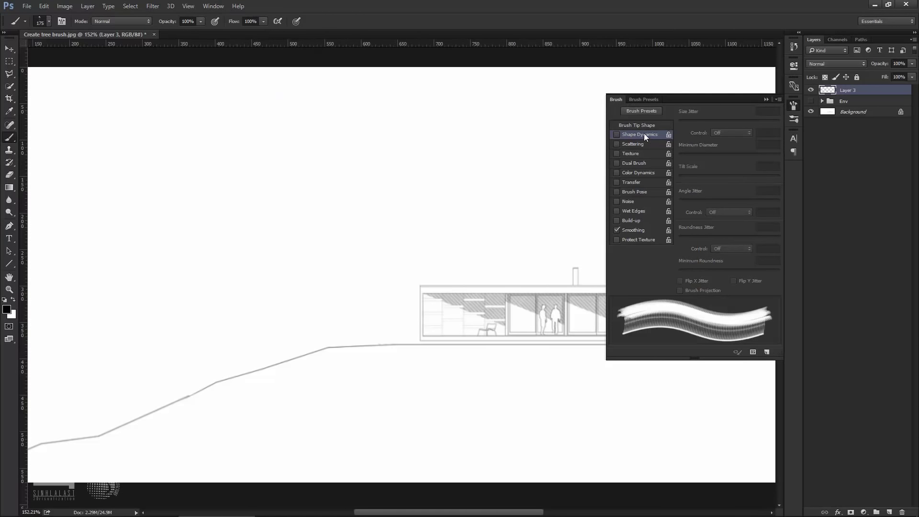
{"action": "left_click", "coordinate": [644, 125]}
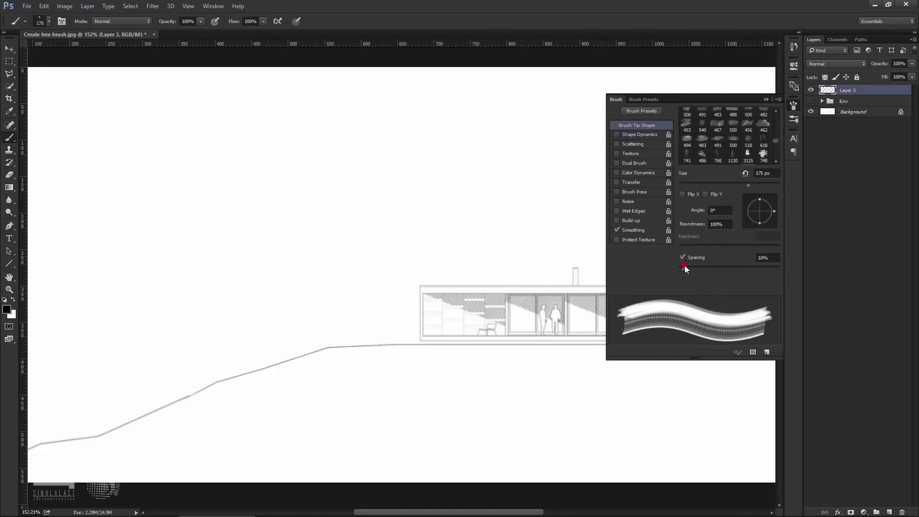
{"action": "left_click_drag", "start_coordinate": [685, 267], "coordinate": [734, 266]}
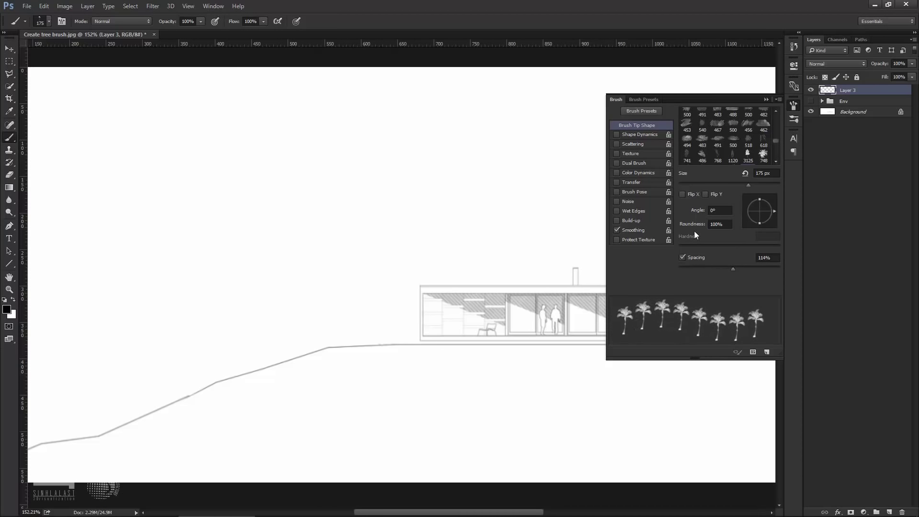
{"action": "left_click", "coordinate": [651, 133]}
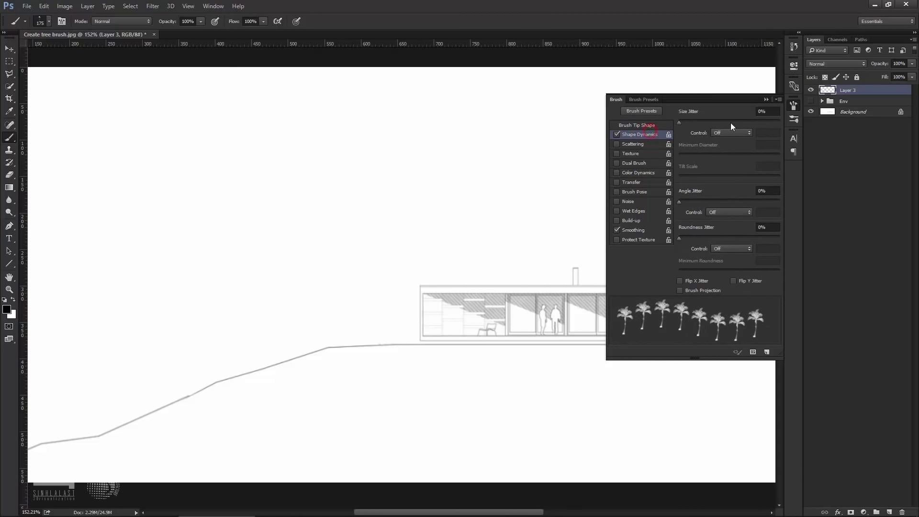
{"action": "left_click_drag", "start_coordinate": [683, 121], "coordinate": [724, 120]}
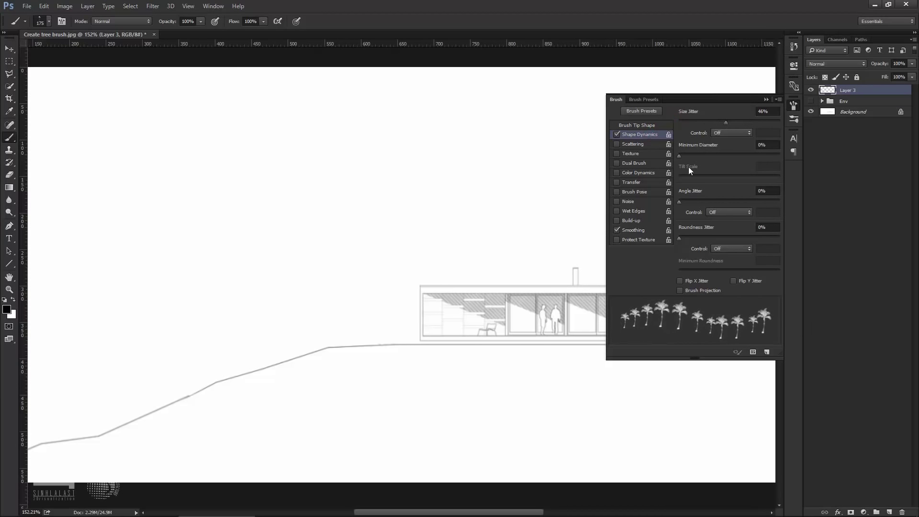
{"action": "left_click_drag", "start_coordinate": [689, 156], "coordinate": [699, 155]}
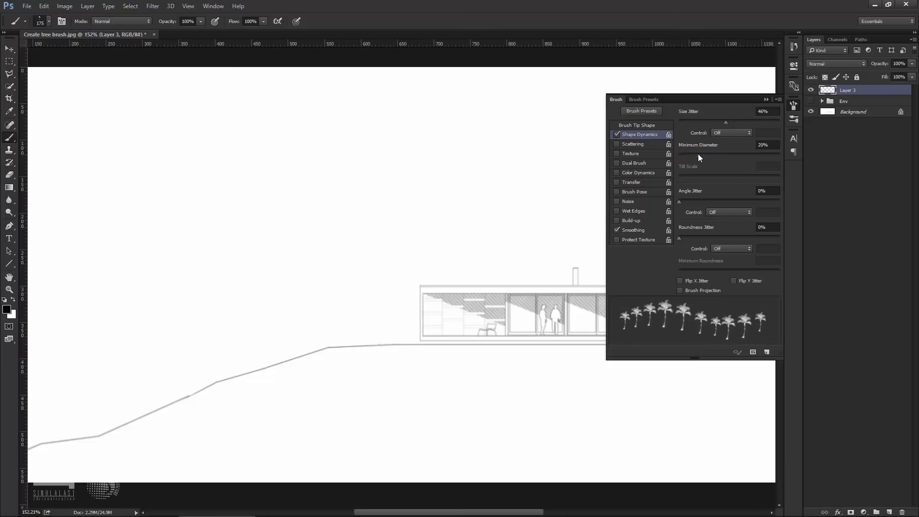
{"action": "left_click", "coordinate": [643, 144]}
{"action": "left_click_drag", "start_coordinate": [684, 123], "coordinate": [684, 123]}
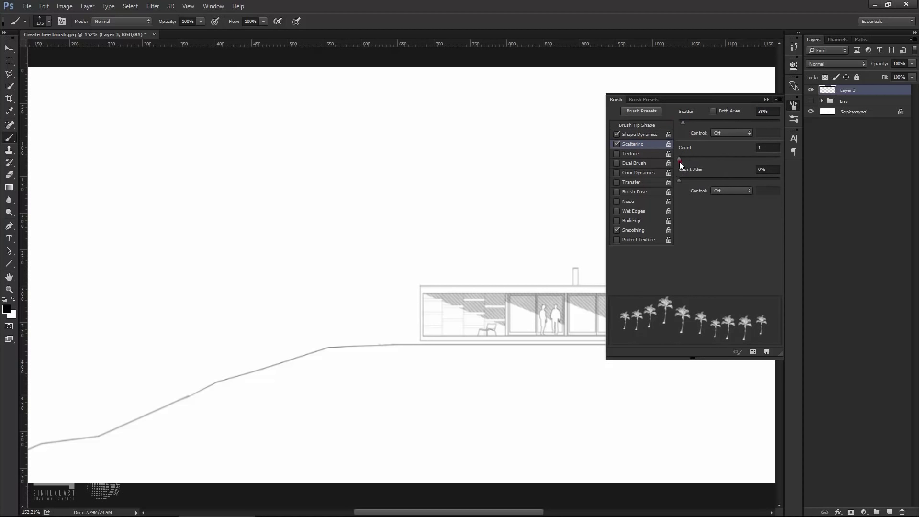
{"action": "left_click_drag", "start_coordinate": [680, 162], "coordinate": [680, 165]}
Step: Set the palm brush's Angle Jitter control to Direction
{"action": "left_click", "coordinate": [641, 135]}
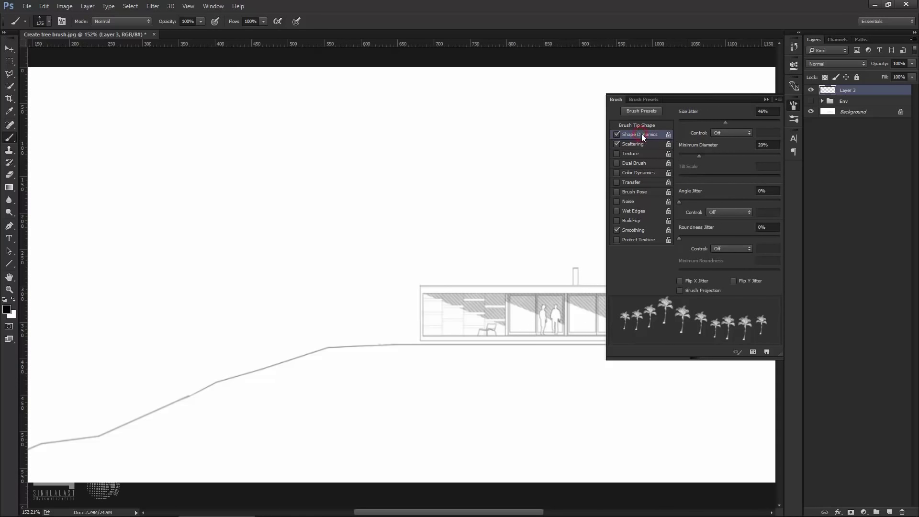
{"action": "left_click", "coordinate": [717, 211]}
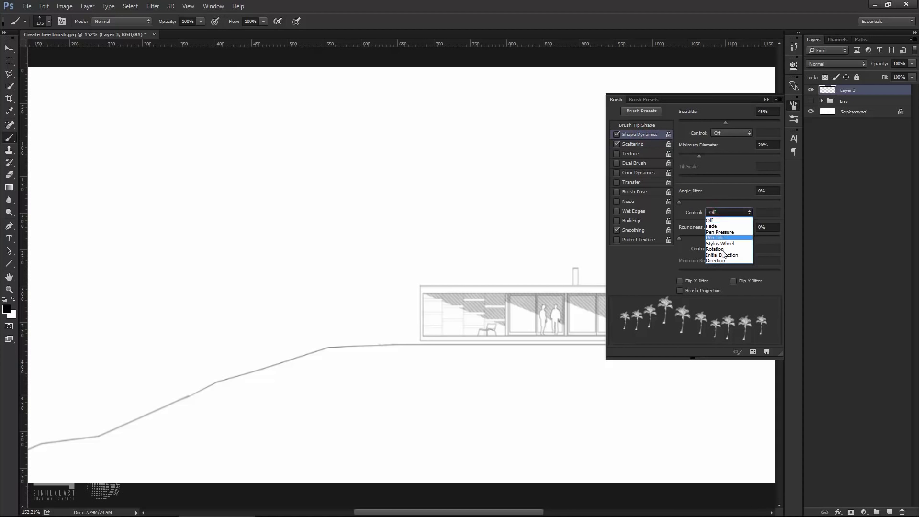
{"action": "left_click", "coordinate": [722, 264]}
{"action": "left_click", "coordinate": [727, 212]}
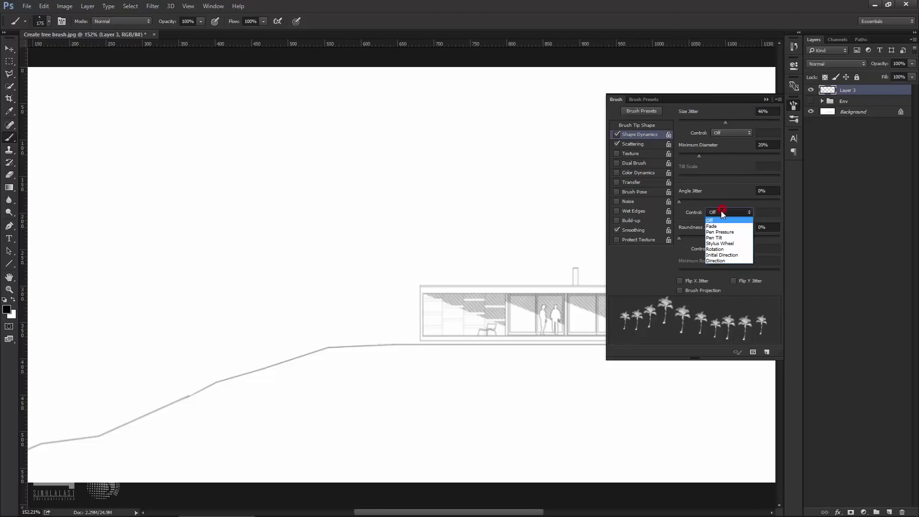
{"action": "left_click", "coordinate": [718, 261]}
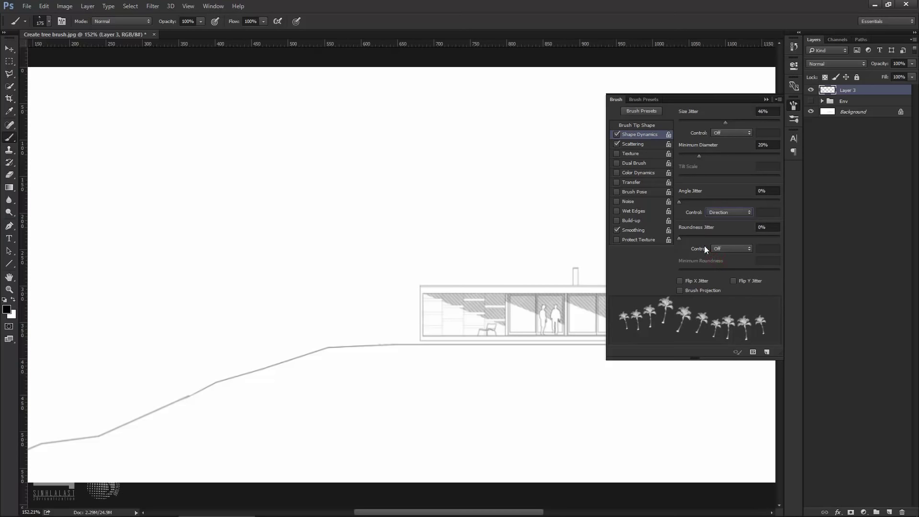
{"action": "left_click", "coordinate": [766, 99]}
Step: Shrink the palm brush and test-paint rows of palms across the slope, undoing them
{"action": "scroll", "coordinate": [443, 260], "scroll_direction": "down", "scroll_amount": 2}
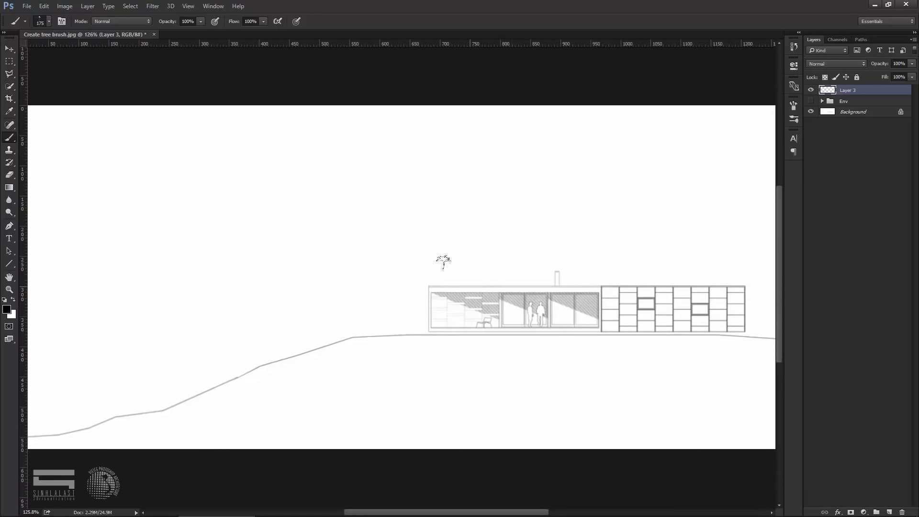
{"action": "key", "text": "bracketleft"}
{"action": "scroll", "coordinate": [98, 359], "scroll_direction": "down", "scroll_amount": 1}
{"action": "left_click_drag", "start_coordinate": [40, 386], "coordinate": [394, 285]}
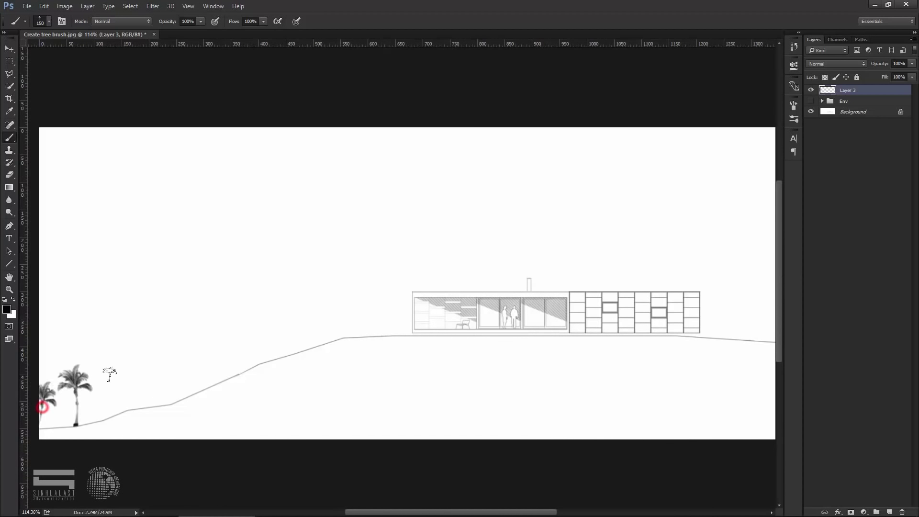
{"action": "key", "text": "ctrl+z"}
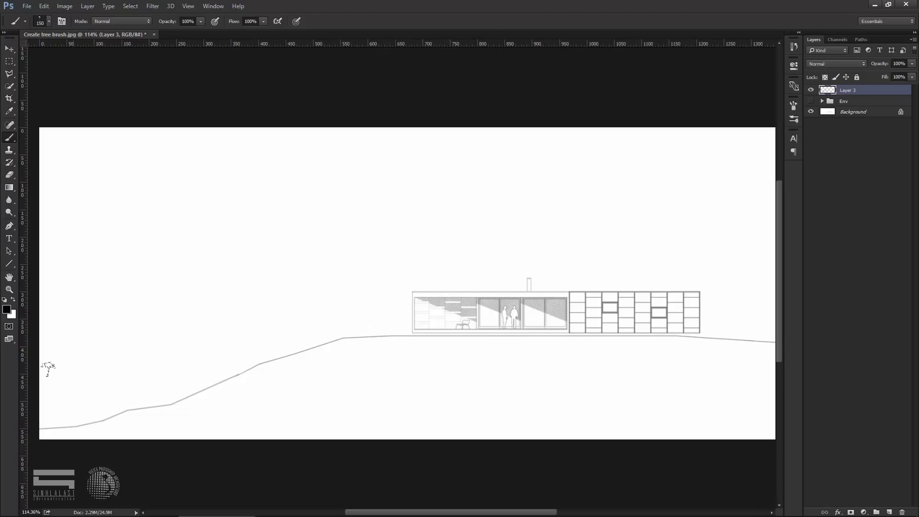
{"action": "left_click_drag", "start_coordinate": [42, 383], "coordinate": [694, 274]}
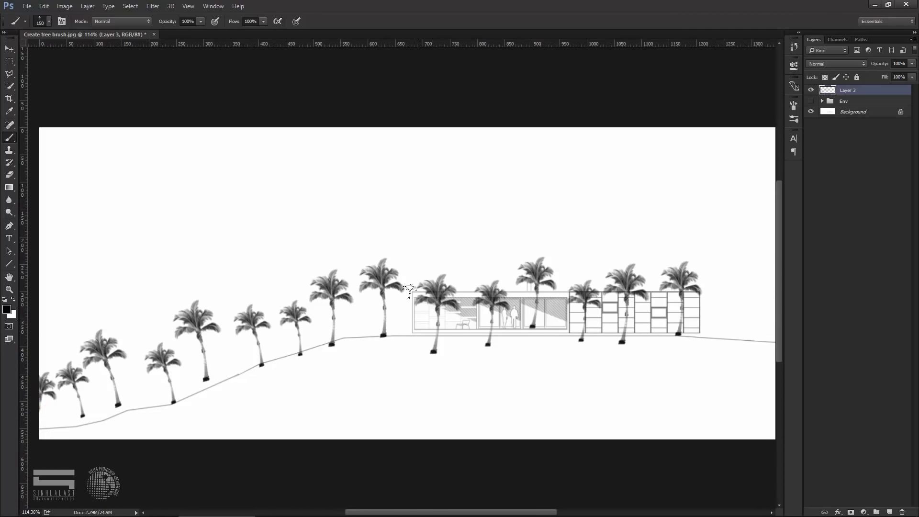
{"action": "key", "text": "ctrl+z"}
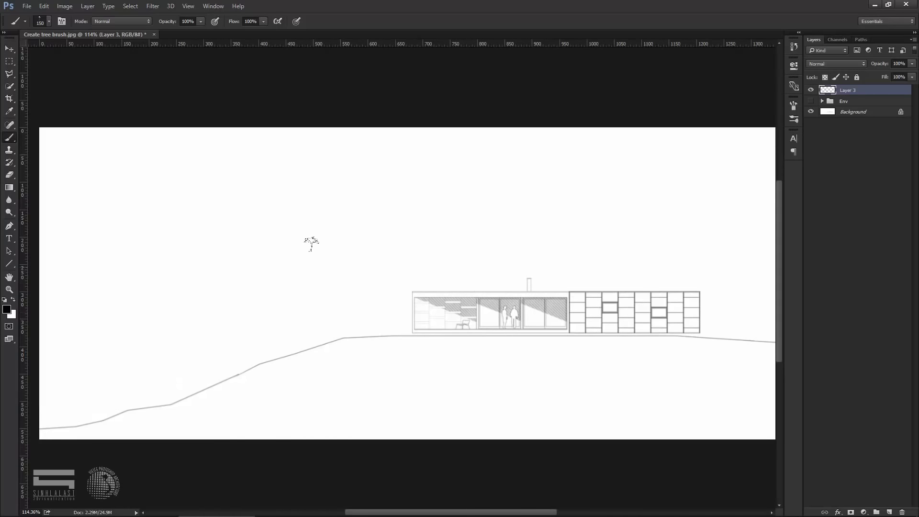
Step: Enable Flip X Jitter in the brush settings, leaving Flip Y off
{"action": "left_click", "coordinate": [793, 106]}
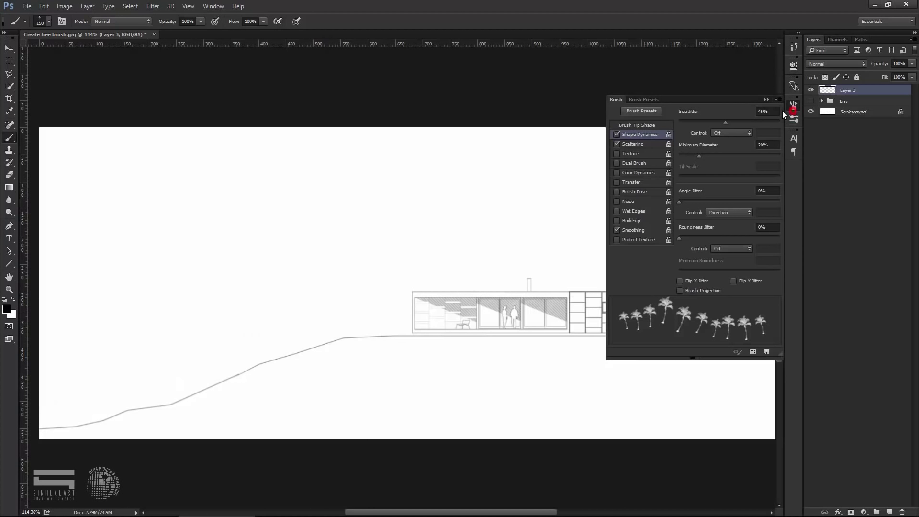
{"action": "left_click", "coordinate": [680, 281]}
{"action": "left_click", "coordinate": [740, 282]}
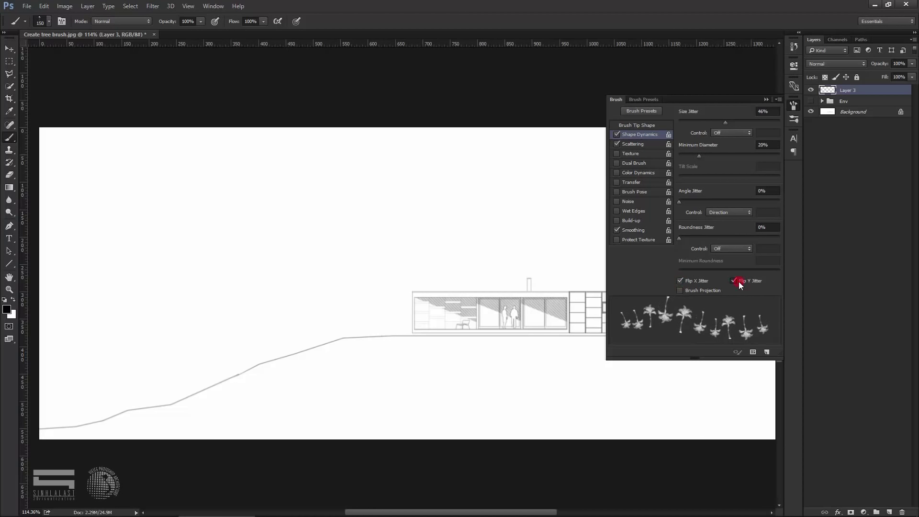
{"action": "left_click", "coordinate": [696, 291]}
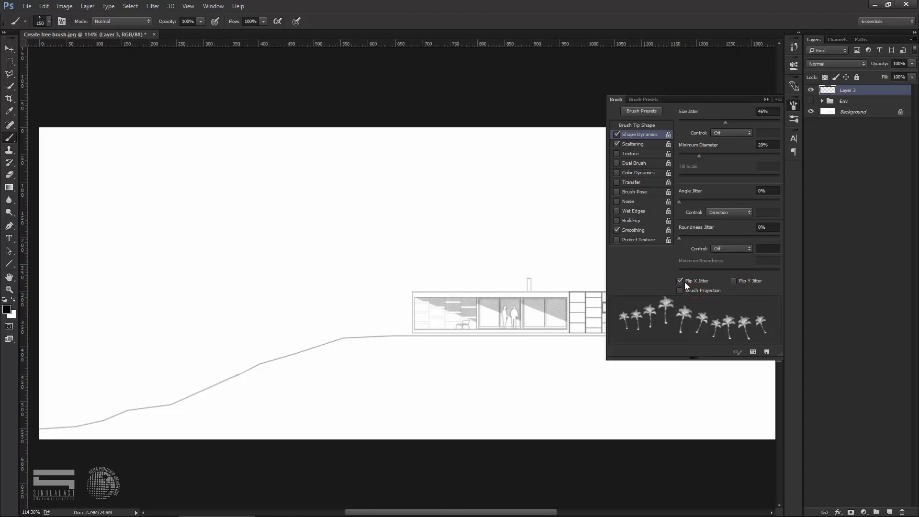
{"action": "left_click", "coordinate": [766, 99]}
Step: Paint a row of palm trees along the hilltop and nudge them slightly up
{"action": "scroll", "coordinate": [288, 261], "scroll_direction": "down", "scroll_amount": 1}
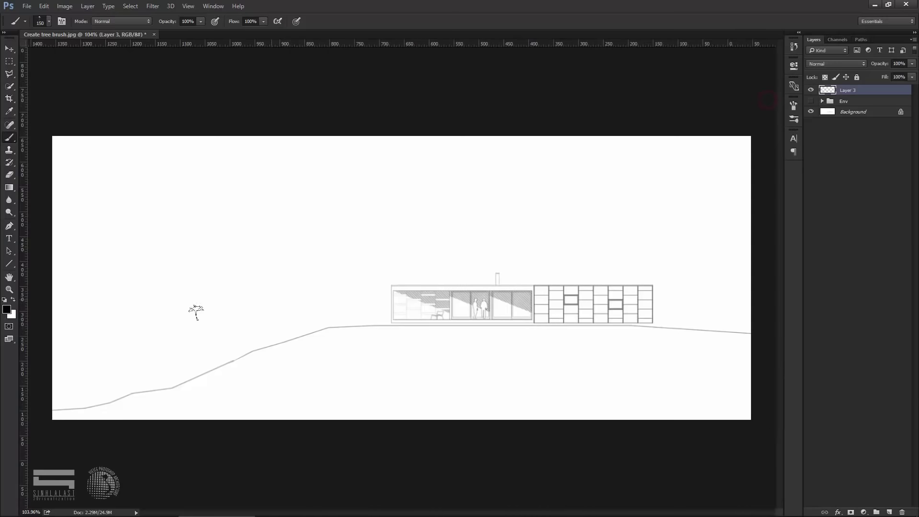
{"action": "left_click", "coordinate": [53, 384]}
{"action": "mouse_move", "coordinate": [53, 383]}
{"action": "left_mouse_down"}
{"action": "mouse_move", "coordinate": [270, 330]}
{"action": "mouse_move", "coordinate": [588, 292]}
{"action": "mouse_move", "coordinate": [684, 319]}
{"action": "left_mouse_up"}
{"action": "key", "text": "ctrl+z"}
{"action": "left_click_drag", "start_coordinate": [236, 317], "coordinate": [614, 320]}
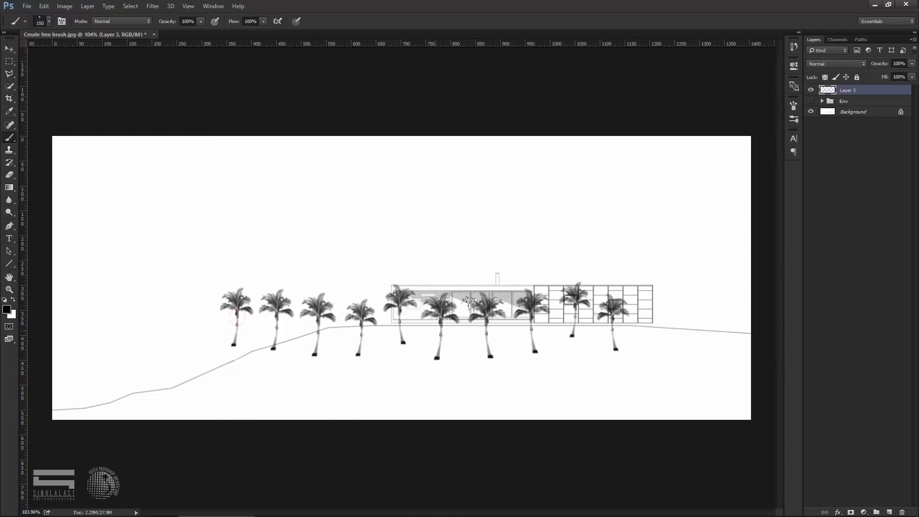
{"action": "key", "text": "v"}
{"action": "left_click_drag", "start_coordinate": [442, 342], "coordinate": [444, 335]}
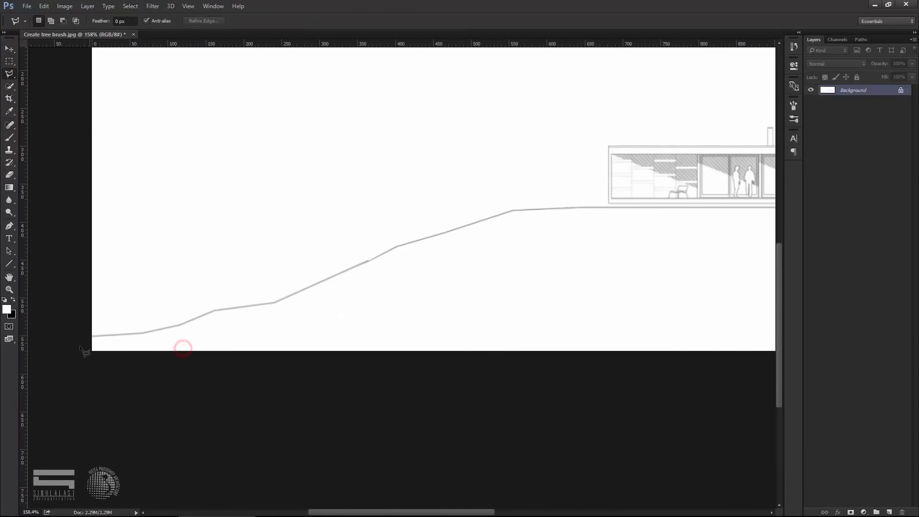
Step: Trace a polygonal lasso along the ground line up the slope
{"action": "left_click", "coordinate": [96, 334]}
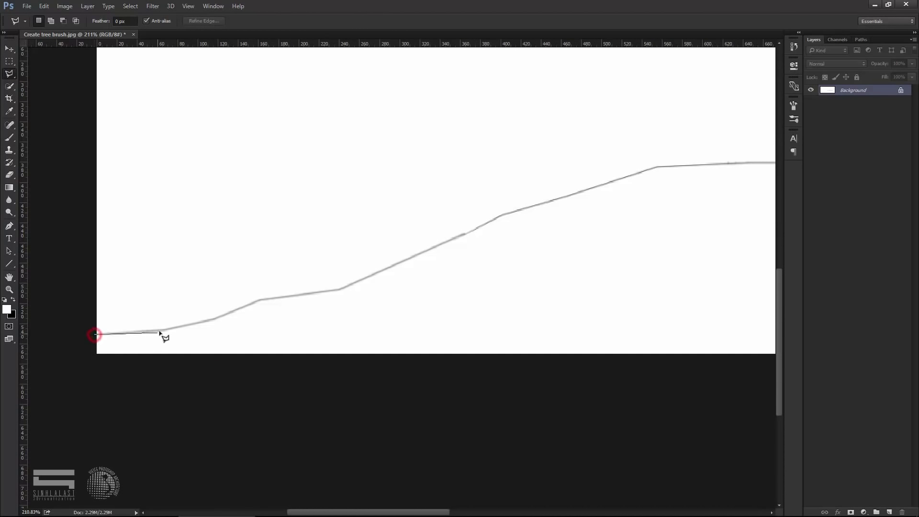
{"action": "left_click", "coordinate": [164, 330]}
{"action": "left_click", "coordinate": [211, 319]}
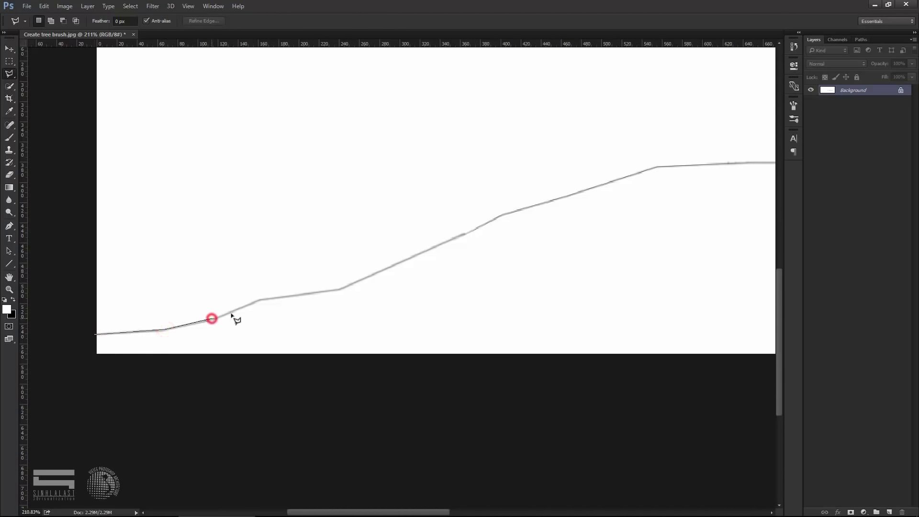
{"action": "left_click", "coordinate": [260, 299]}
{"action": "left_click", "coordinate": [339, 289]}
{"action": "left_click", "coordinate": [459, 235]}
{"action": "left_click", "coordinate": [477, 229]}
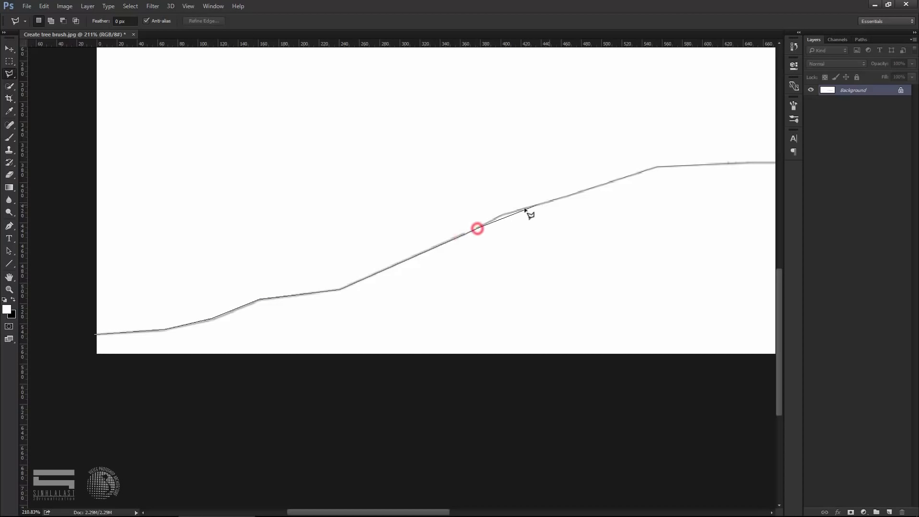
{"action": "left_click", "coordinate": [501, 214]}
{"action": "left_click", "coordinate": [555, 199]}
{"action": "left_click", "coordinate": [659, 166]}
Step: Continue the lasso along the house base, around the image top, and close it
{"action": "left_click_drag", "start_coordinate": [587, 230], "coordinate": [182, 352]}
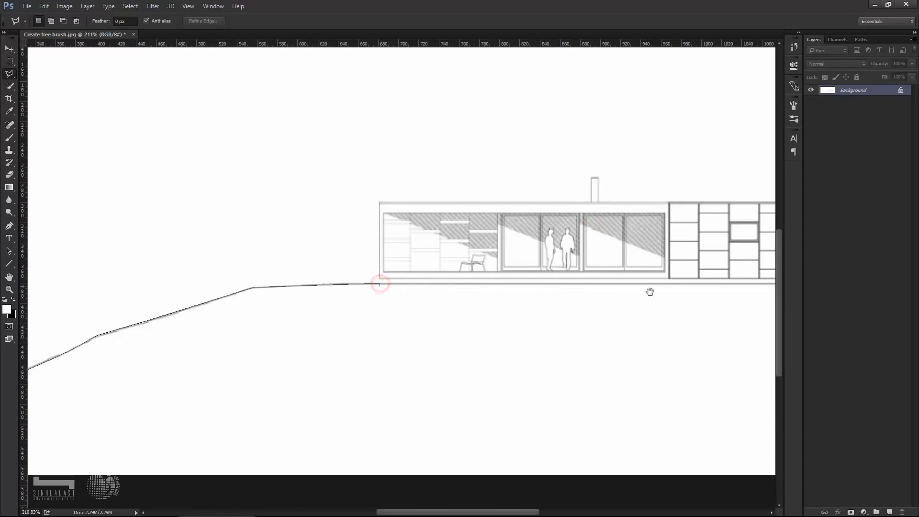
{"action": "left_click_drag", "start_coordinate": [638, 293], "coordinate": [344, 303]}
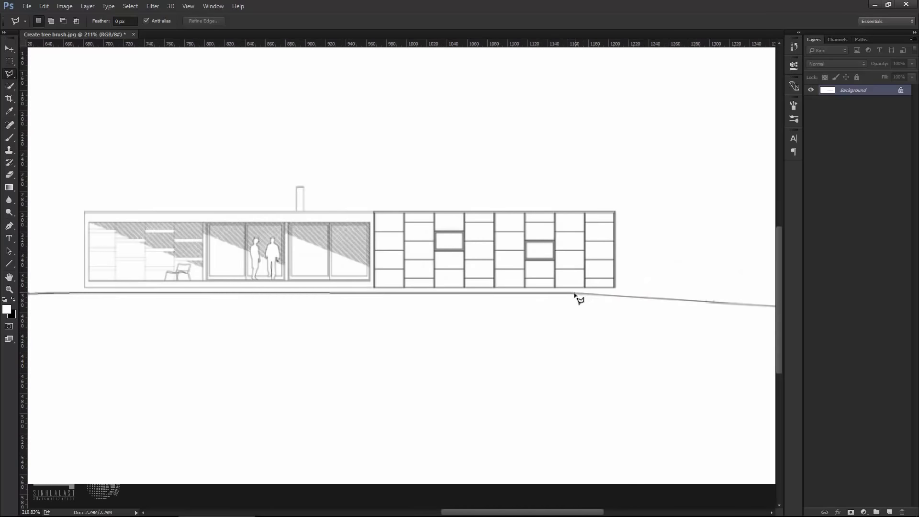
{"action": "left_click_drag", "start_coordinate": [649, 310], "coordinate": [425, 312]}
{"action": "left_click", "coordinate": [431, 302]}
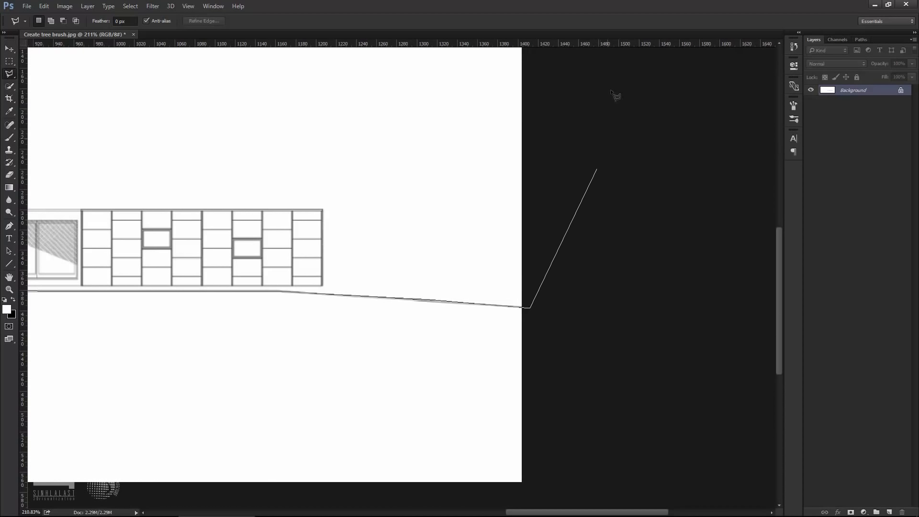
{"action": "left_click", "coordinate": [563, 82]}
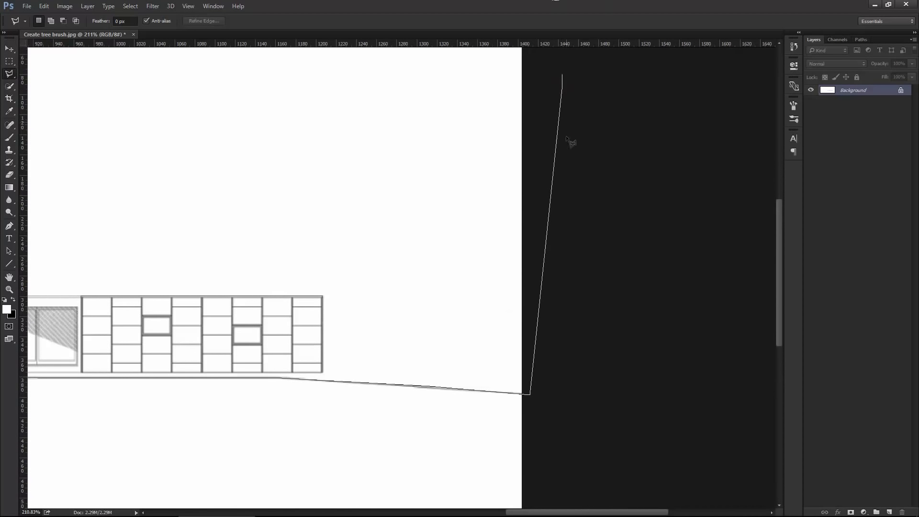
{"action": "scroll", "coordinate": [570, 141], "scroll_direction": "up", "scroll_amount": 5}
{"action": "left_click_drag", "start_coordinate": [254, 151], "coordinate": [530, 148]}
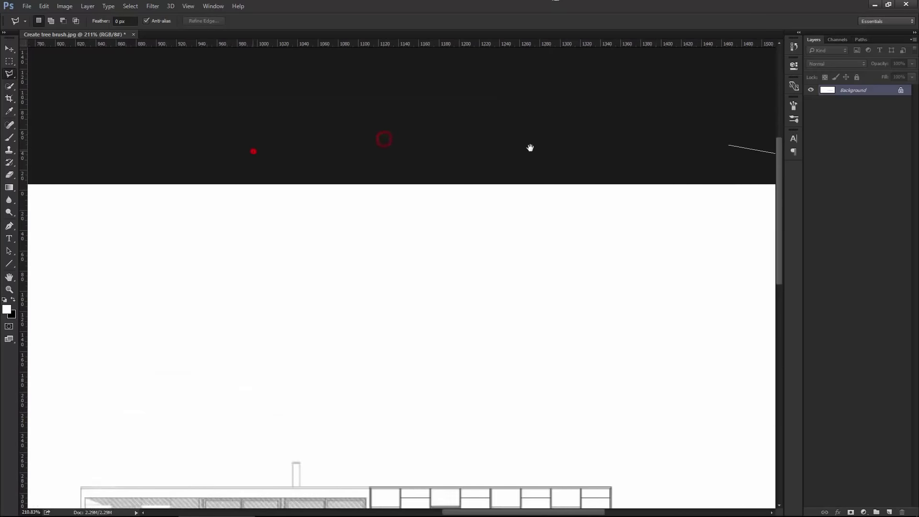
{"action": "scroll", "coordinate": [530, 147], "scroll_direction": "left", "scroll_amount": 10}
{"action": "scroll", "coordinate": [509, 137], "scroll_direction": "left", "scroll_amount": 5}
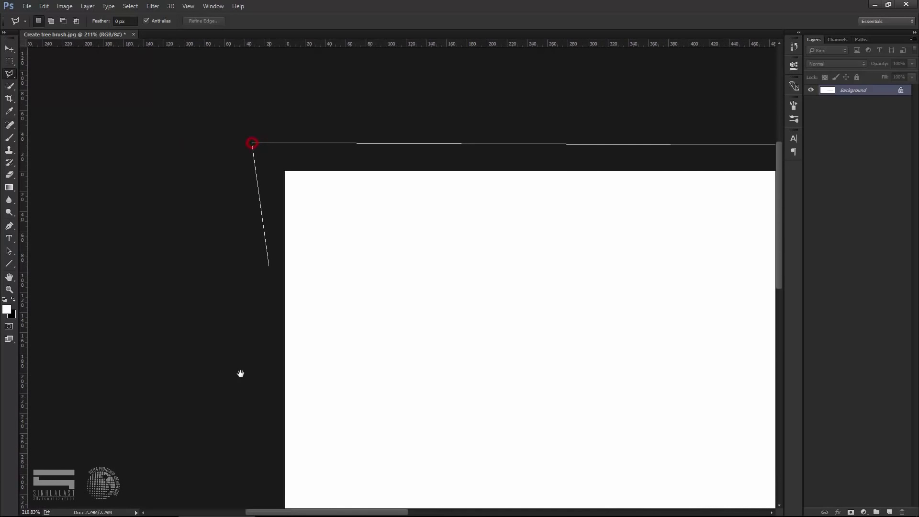
{"action": "scroll", "coordinate": [228, 344], "scroll_direction": "down", "scroll_amount": 5}
{"action": "scroll", "coordinate": [228, 286], "scroll_direction": "down", "scroll_amount": 5}
{"action": "double_click", "coordinate": [211, 320]}
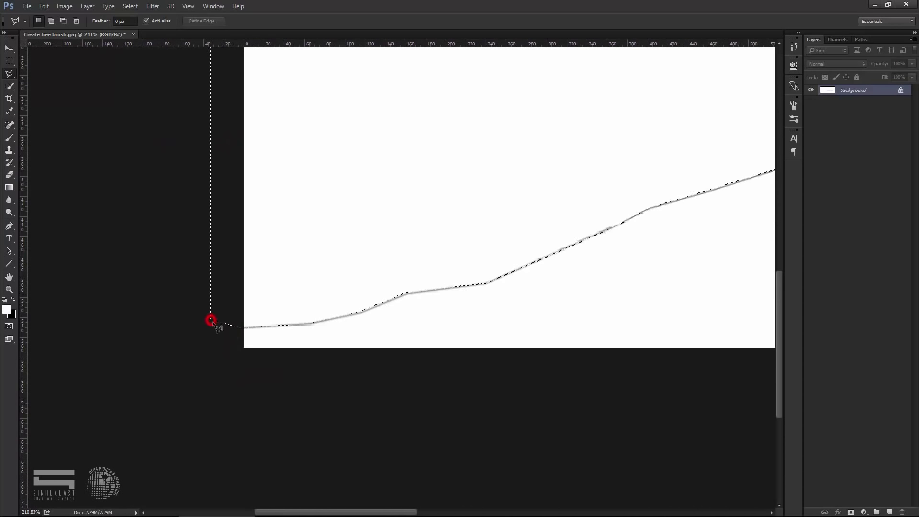
{"action": "scroll", "coordinate": [310, 315], "scroll_direction": "down", "scroll_amount": 2}
{"action": "scroll", "coordinate": [538, 286], "scroll_direction": "down", "scroll_amount": 3}
Step: In subtract mode, start cutting the house out, outlining the right shelving block
{"action": "scroll", "coordinate": [424, 309], "scroll_direction": "up", "scroll_amount": 2}
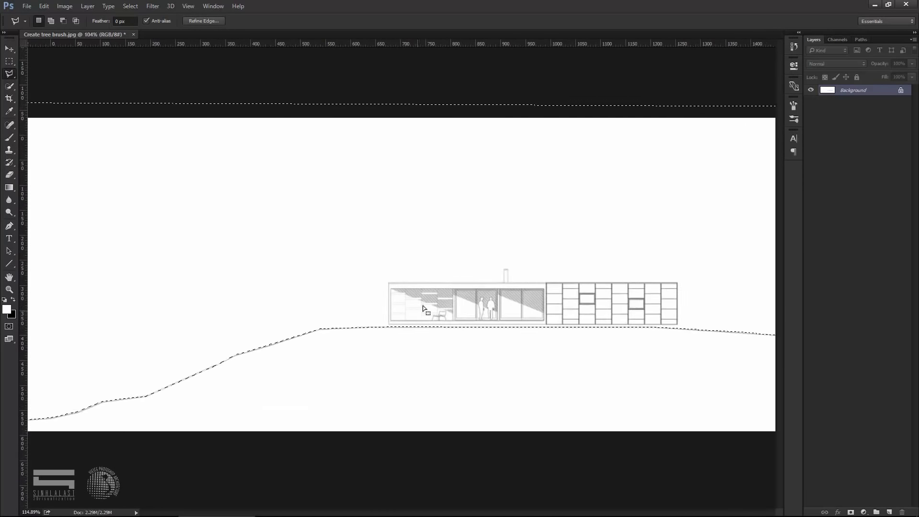
{"action": "scroll", "coordinate": [424, 306], "scroll_direction": "up", "scroll_amount": 2}
{"action": "scroll", "coordinate": [424, 301], "scroll_direction": "up", "scroll_amount": 1}
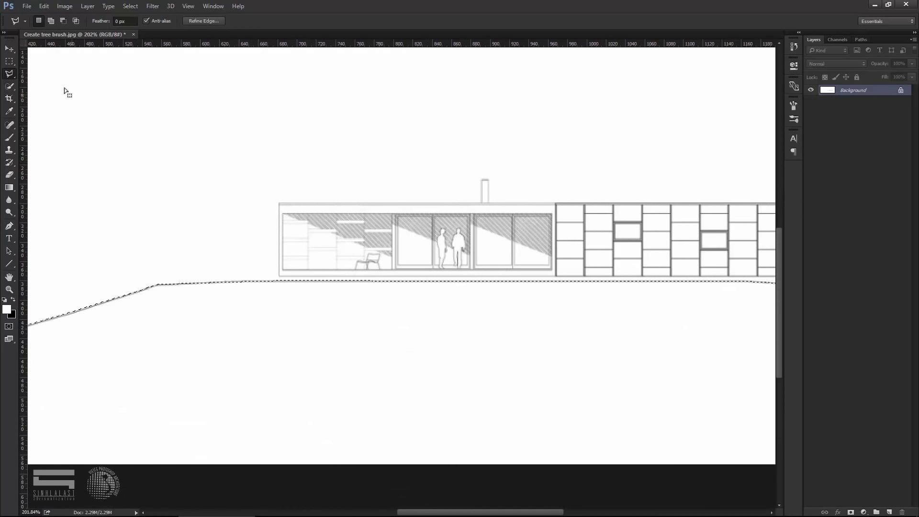
{"action": "left_click", "coordinate": [62, 21]}
{"action": "scroll", "coordinate": [283, 215], "scroll_direction": "up", "scroll_amount": 2}
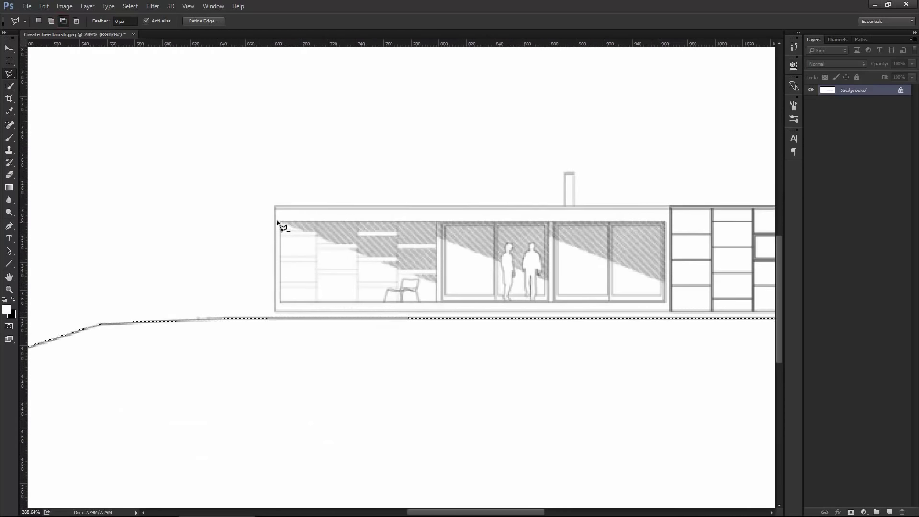
{"action": "scroll", "coordinate": [276, 206], "scroll_direction": "up", "scroll_amount": 2}
{"action": "left_click", "coordinate": [274, 202]}
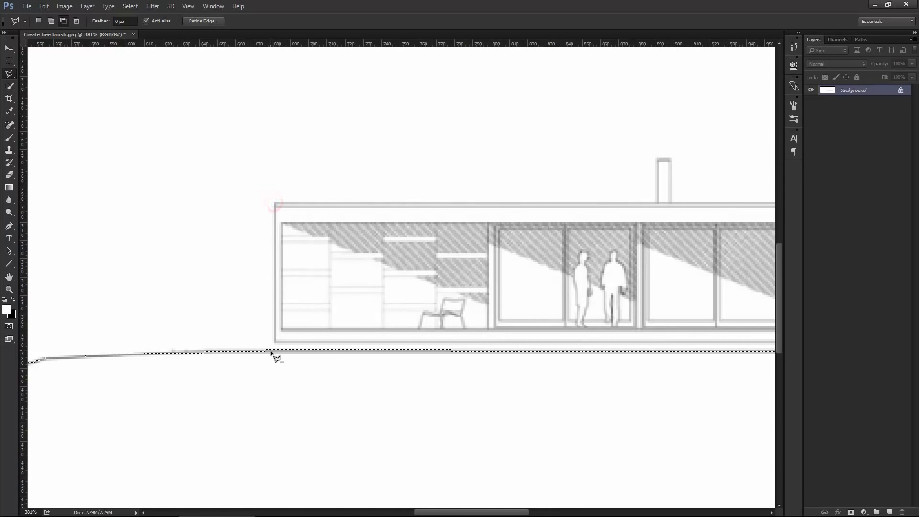
{"action": "left_click_drag", "start_coordinate": [431, 319], "coordinate": [250, 331]}
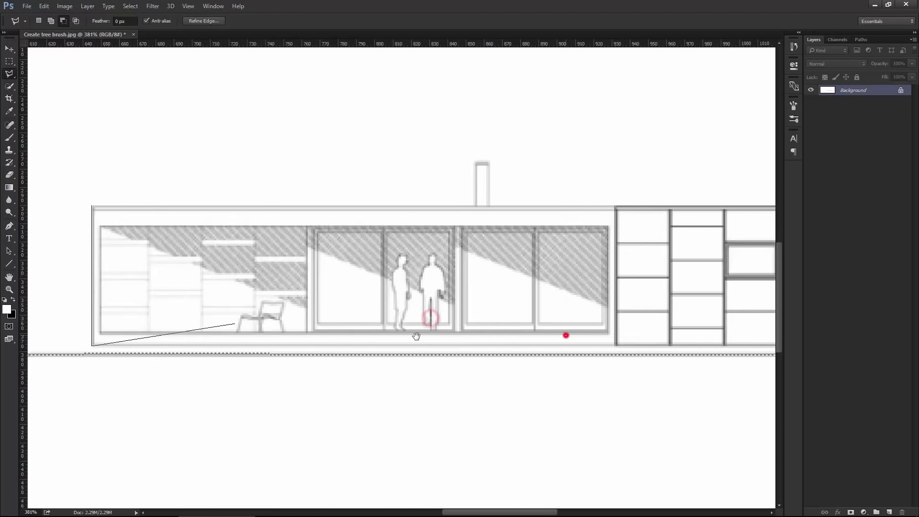
{"action": "left_click_drag", "start_coordinate": [566, 335], "coordinate": [325, 347]}
{"action": "left_click_drag", "start_coordinate": [548, 353], "coordinate": [509, 352]}
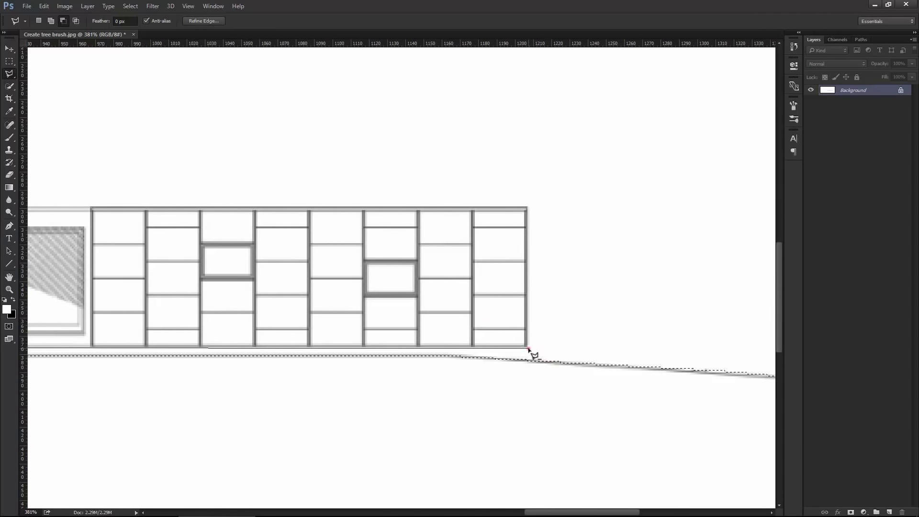
{"action": "left_click", "coordinate": [528, 349]}
{"action": "left_click", "coordinate": [528, 207]}
Step: Outline the chimney and roof edge to finish excluding the house from the selection
{"action": "left_click_drag", "start_coordinate": [278, 242], "coordinate": [720, 255]}
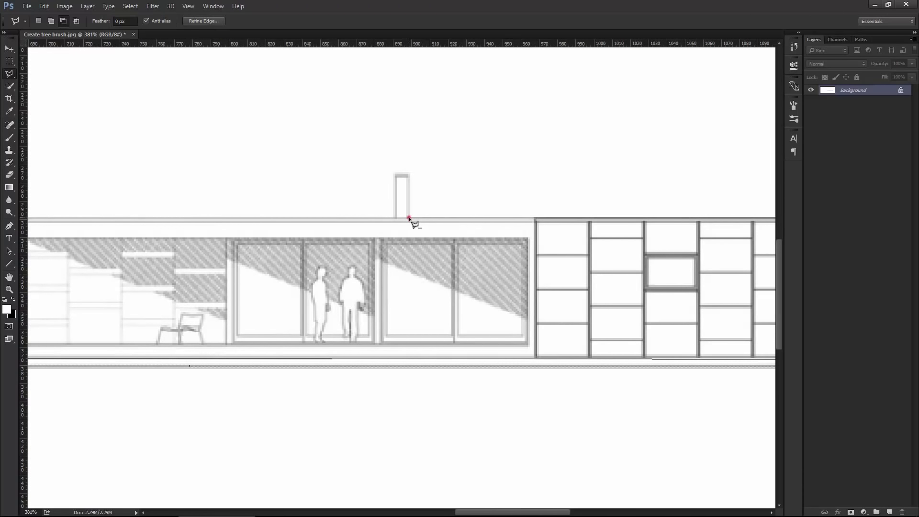
{"action": "left_click", "coordinate": [409, 218]}
{"action": "left_click", "coordinate": [409, 174]}
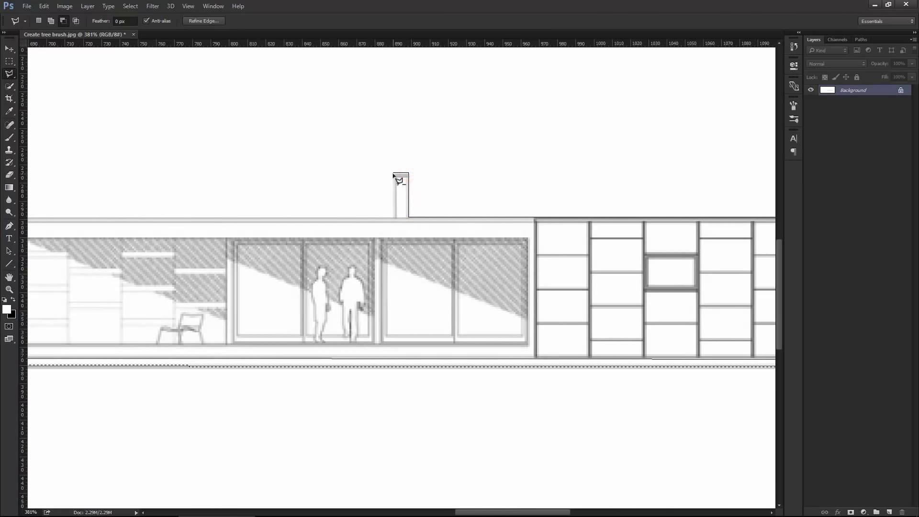
{"action": "left_click", "coordinate": [394, 174]}
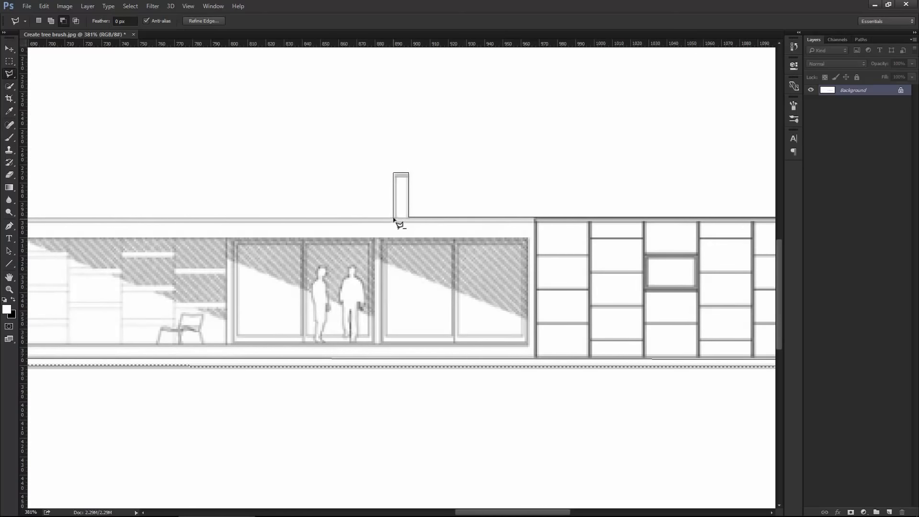
{"action": "left_click", "coordinate": [394, 220]}
{"action": "scroll", "coordinate": [240, 216], "scroll_direction": "left", "scroll_amount": 5}
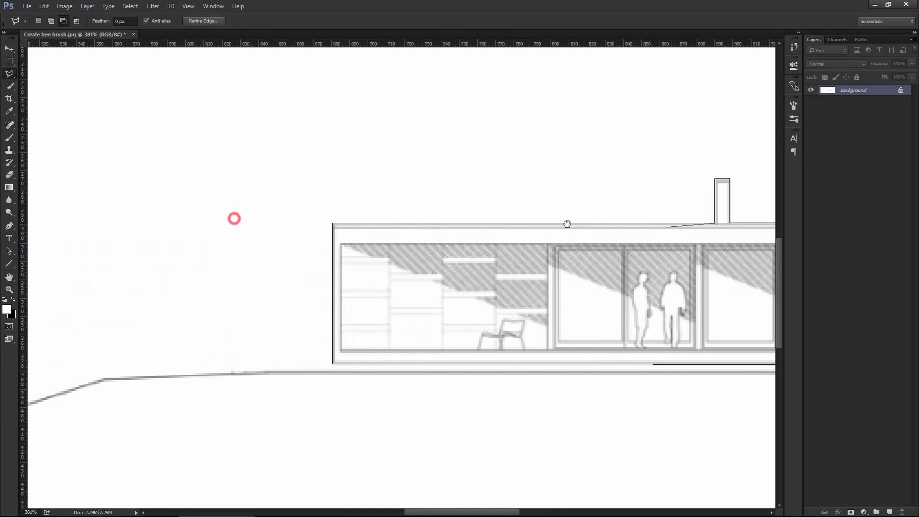
{"action": "left_click", "coordinate": [343, 225]}
{"action": "scroll", "coordinate": [324, 258], "scroll_direction": "down", "scroll_amount": 4}
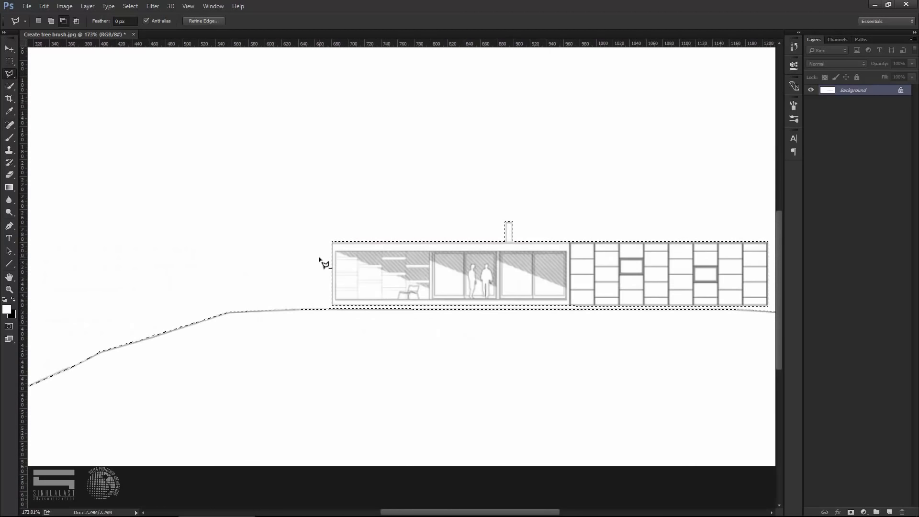
{"action": "scroll", "coordinate": [320, 259], "scroll_direction": "down", "scroll_amount": 3}
{"action": "scroll", "coordinate": [330, 262], "scroll_direction": "down", "scroll_amount": 1}
{"action": "scroll", "coordinate": [335, 254], "scroll_direction": "up", "scroll_amount": 1}
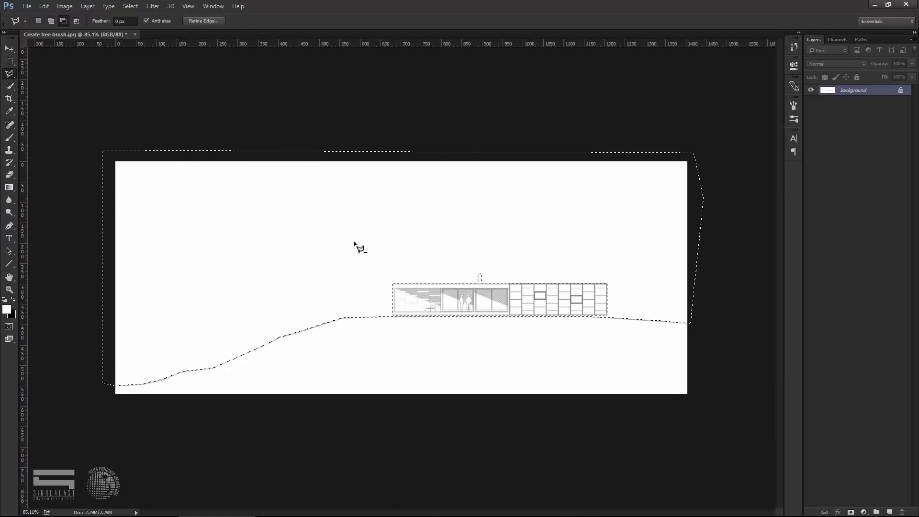
Step: Add a new layer masked to the sky selection and rename it 'Plant'
{"action": "key", "text": "v"}
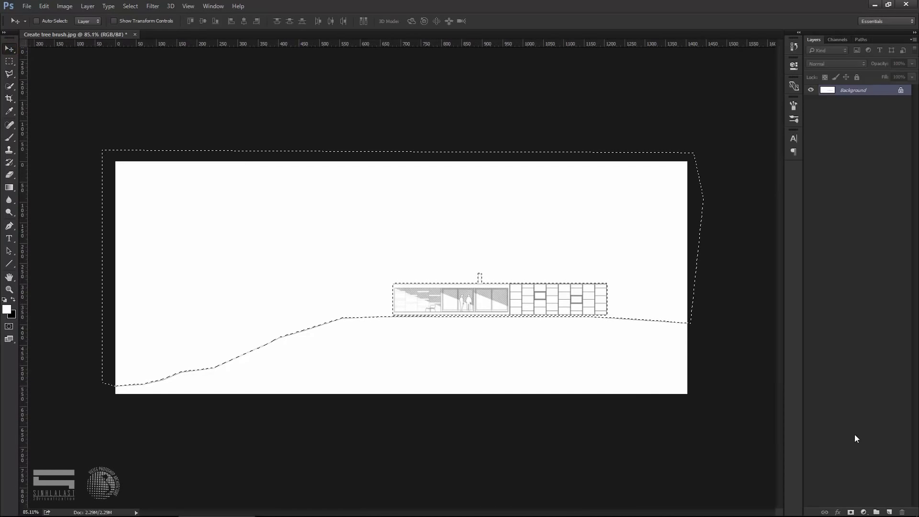
{"action": "left_click", "coordinate": [889, 512]}
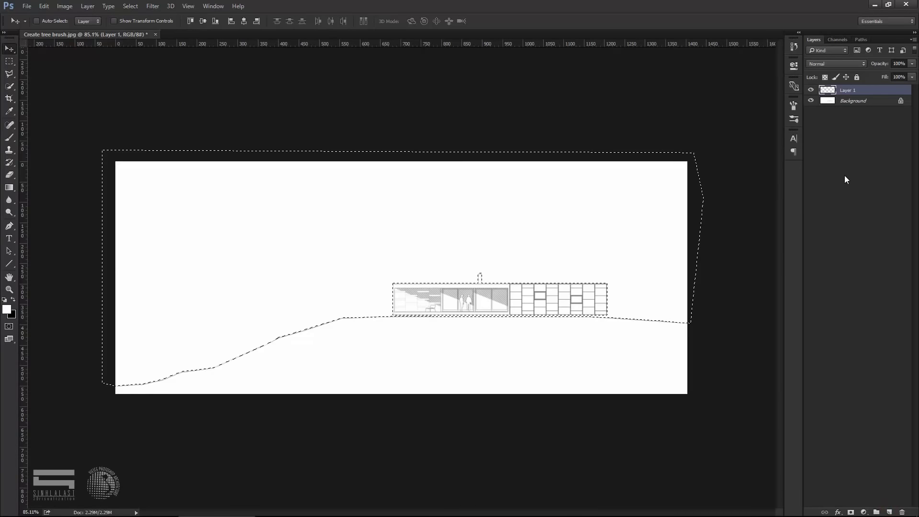
{"action": "left_click", "coordinate": [851, 512]}
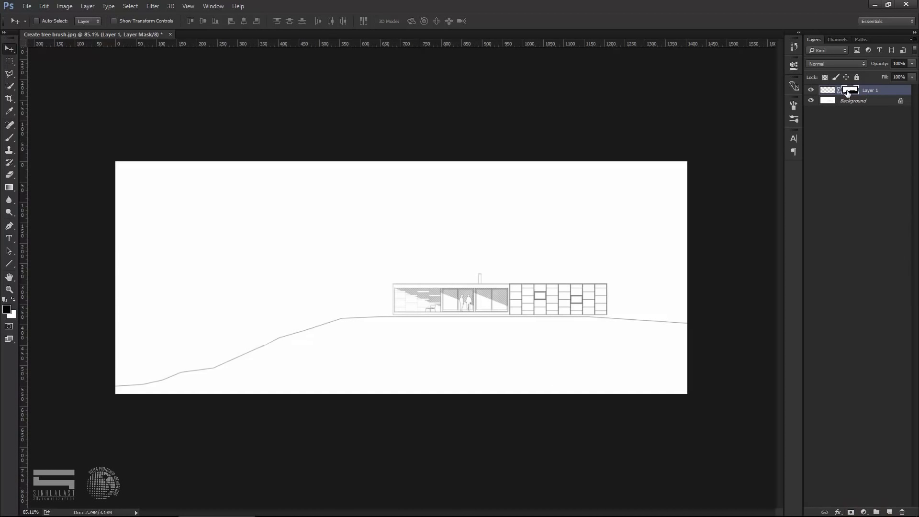
{"action": "double_click", "coordinate": [869, 91]}
{"action": "type", "text": "Plant"}
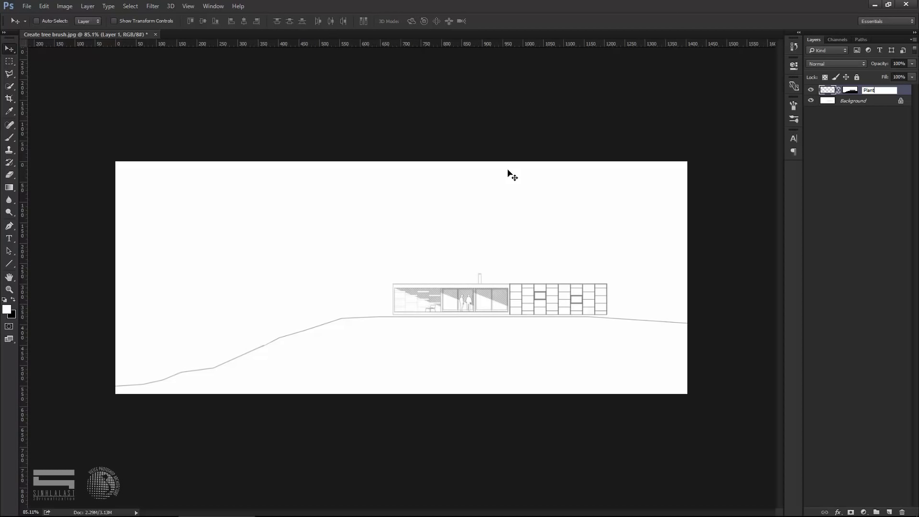
{"action": "key", "text": "Return"}
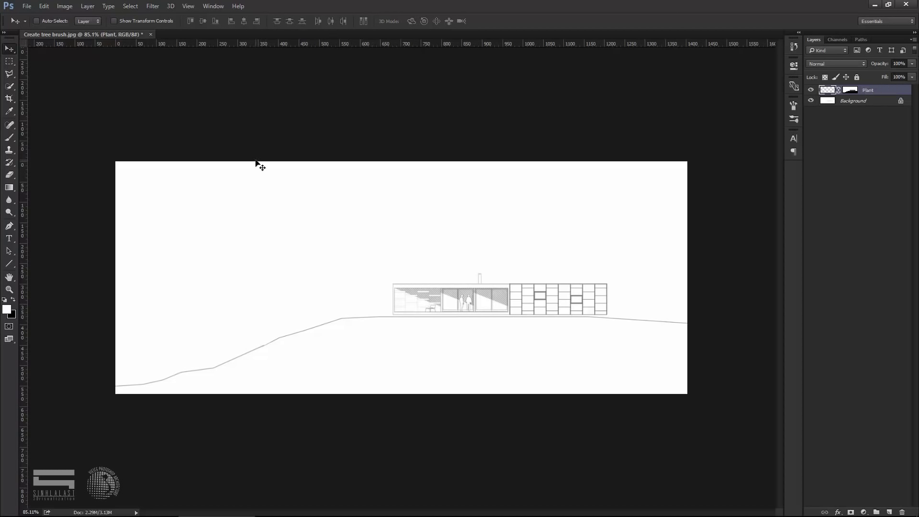
Step: Pick the Palm tree brush in black, test-stamp and undo, then shrink the brush
{"action": "left_click", "coordinate": [10, 138]}
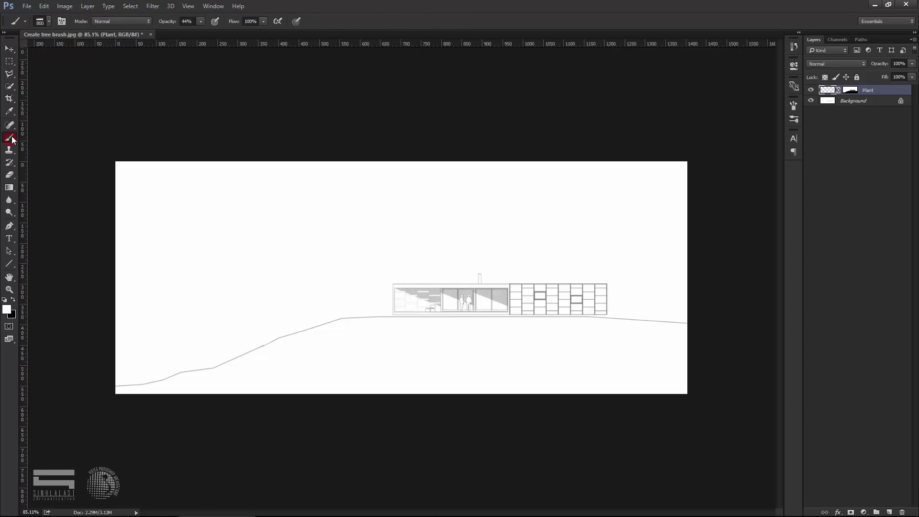
{"action": "left_click", "coordinate": [48, 22]}
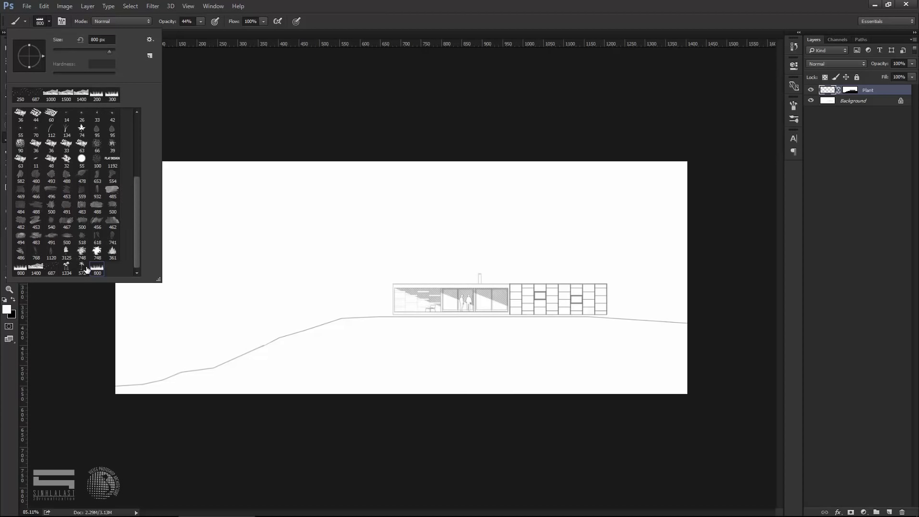
{"action": "left_click", "coordinate": [97, 268]}
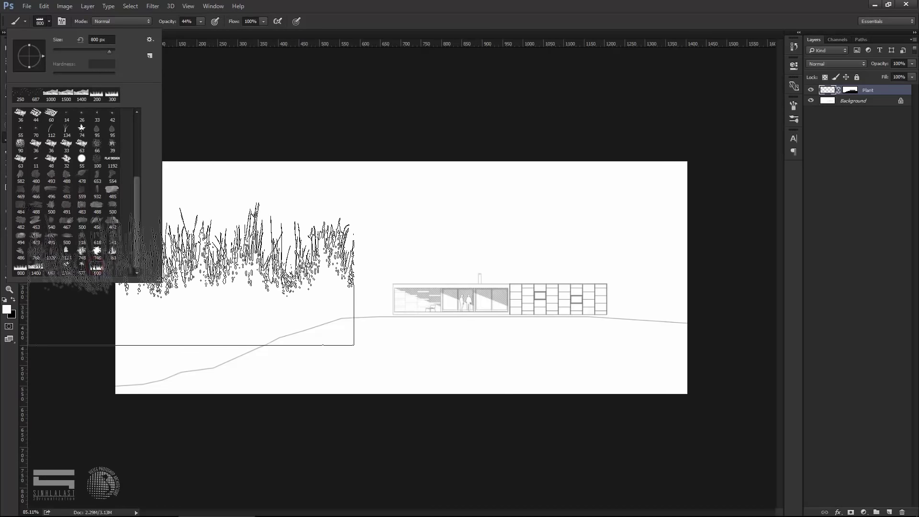
{"action": "left_click", "coordinate": [82, 266]}
{"action": "key", "text": "Return"}
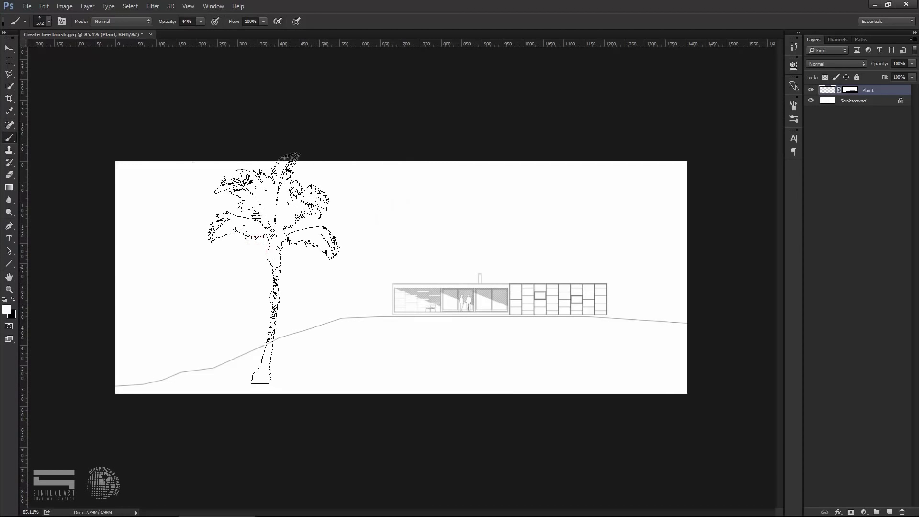
{"action": "left_click", "coordinate": [13, 299]}
{"action": "left_click", "coordinate": [308, 243]}
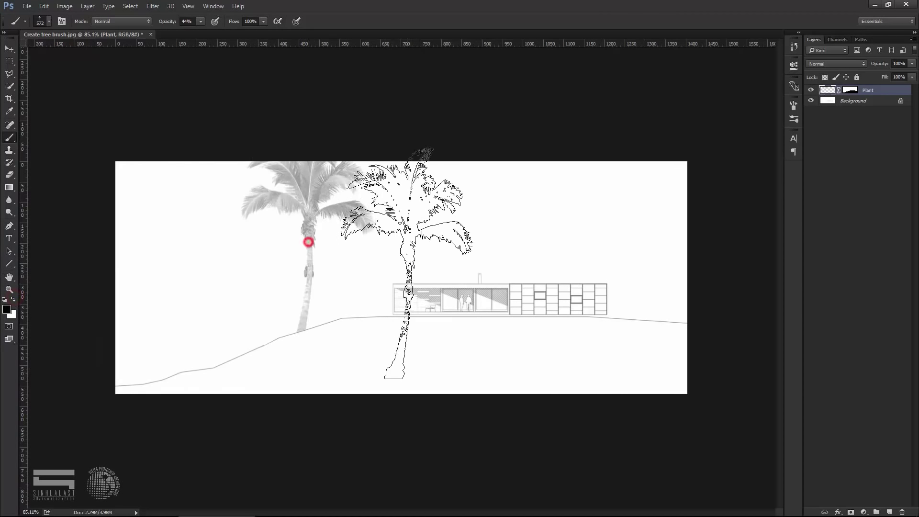
{"action": "key", "text": "ctrl+z"}
{"action": "key", "text": "bracketleft"}
{"action": "key", "text": "bracketleft"}
{"action": "key", "text": "bracketleft"}
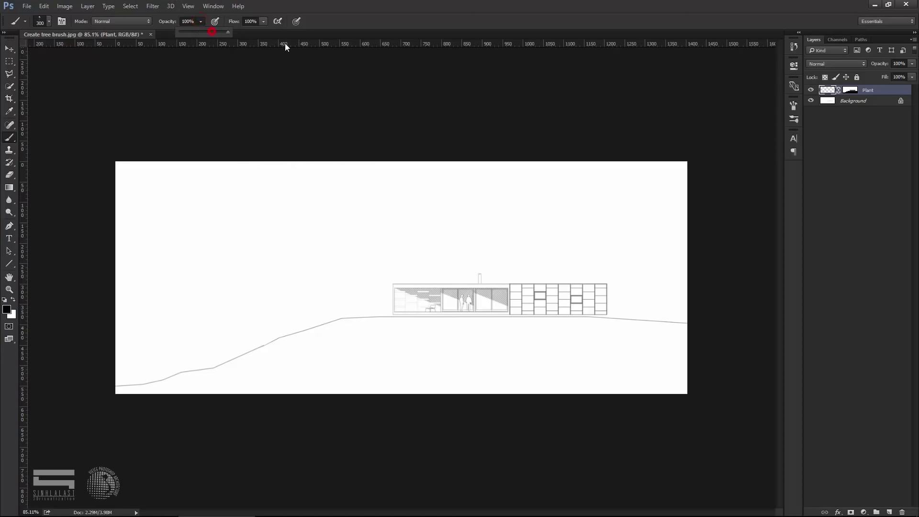
Step: Stamp palm trees on both sides of the house and one on the lower-left slope at brush size 200
{"action": "key", "text": "bracketleft"}
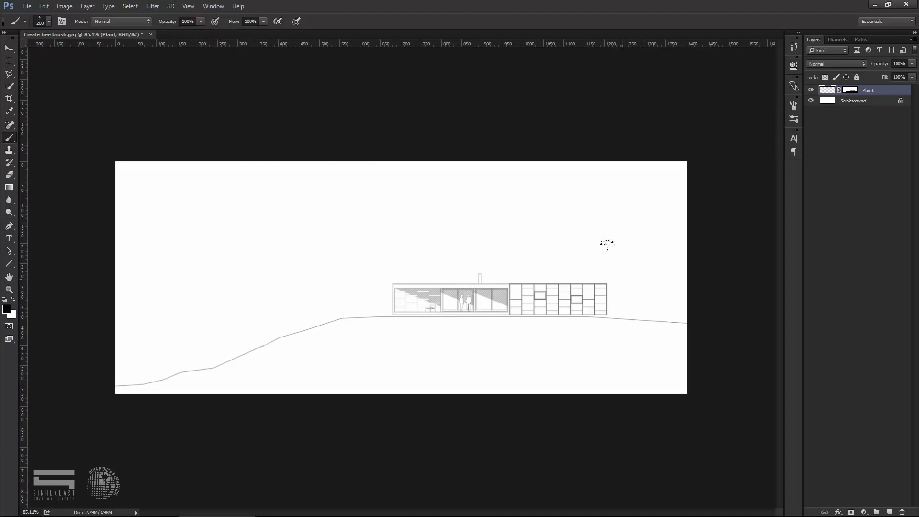
{"action": "left_click", "coordinate": [609, 245]}
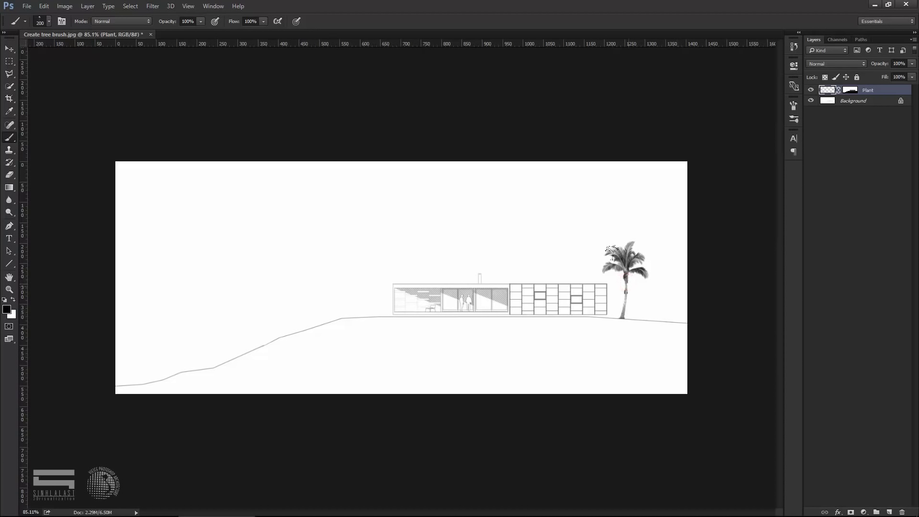
{"action": "left_click", "coordinate": [368, 287]}
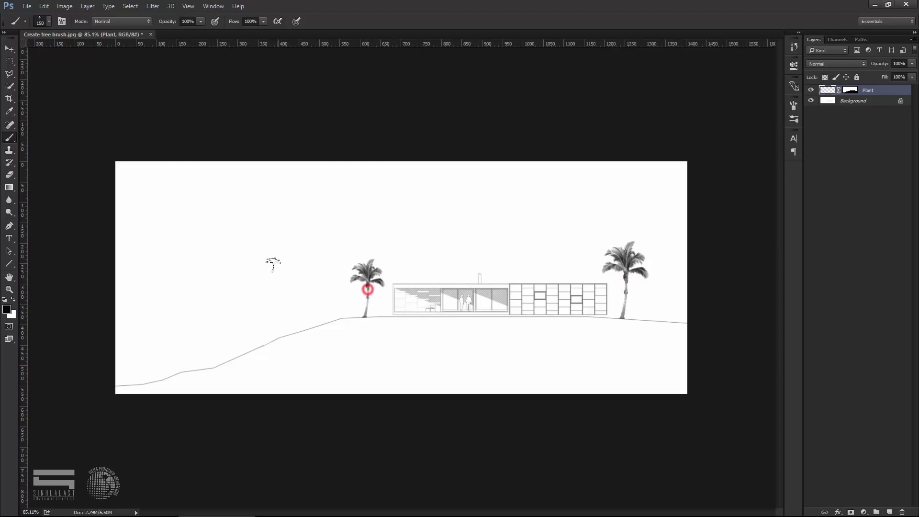
{"action": "key", "text": "bracketright"}
{"action": "left_click", "coordinate": [199, 333]}
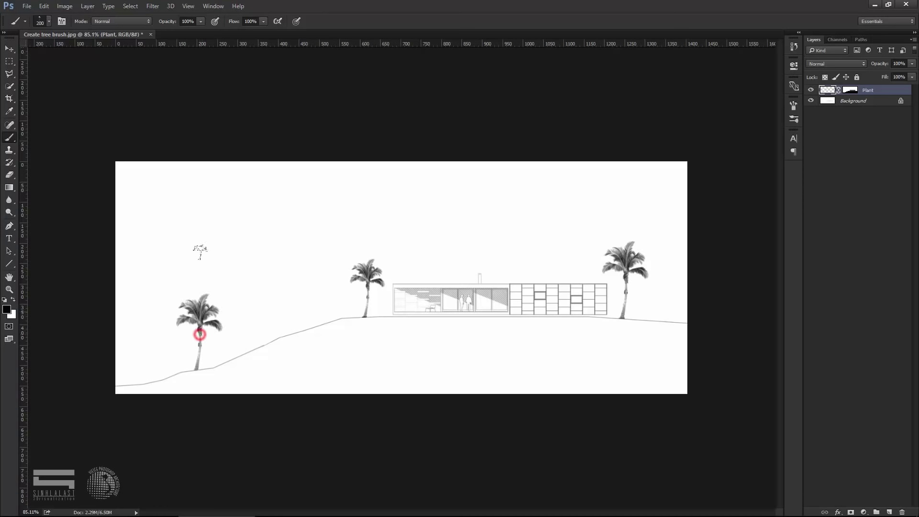
Step: Switch to the large multi-palm brush, undo its oversized stamp, and resize it to 200
{"action": "left_click", "coordinate": [48, 22]}
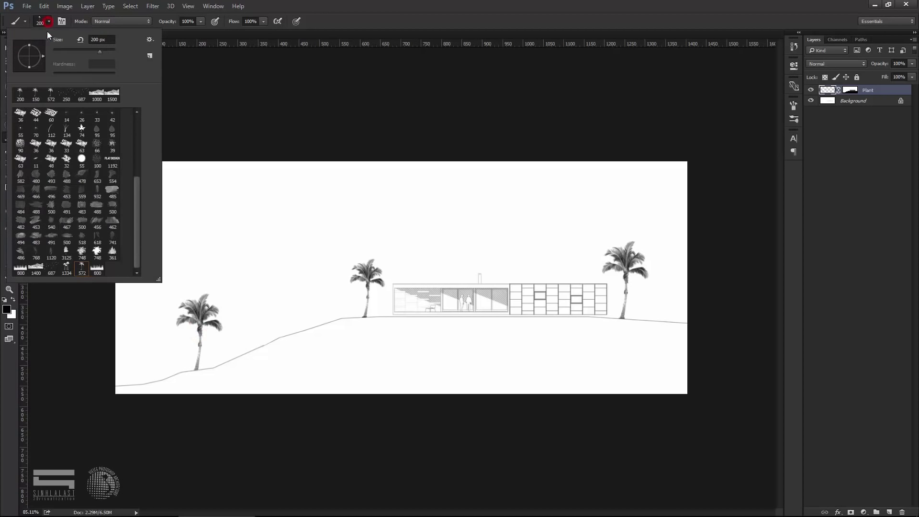
{"action": "left_click", "coordinate": [67, 268]}
{"action": "left_click", "coordinate": [342, 283]}
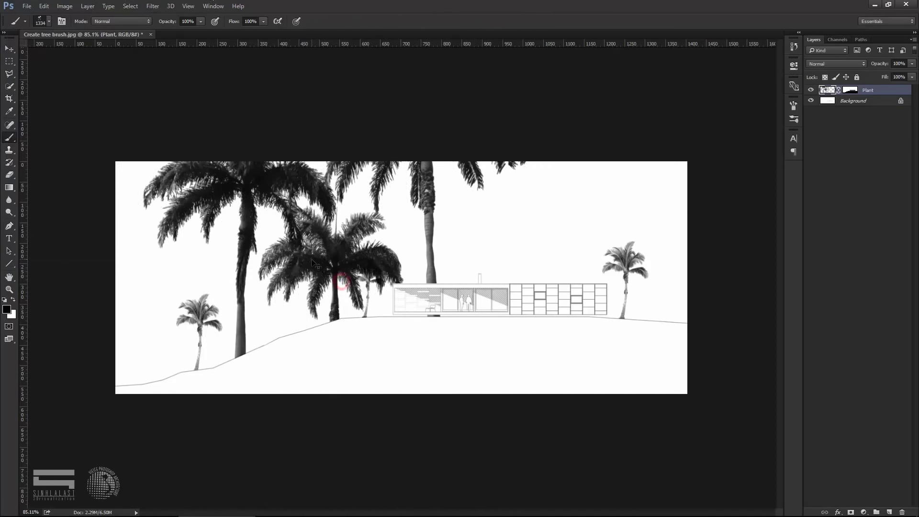
{"action": "key", "text": "ctrl+z"}
{"action": "key", "text": "bracketleft"}
{"action": "key", "text": "bracketleft"}
{"action": "key", "text": "bracketleft"}
{"action": "key", "text": "bracketleft"}
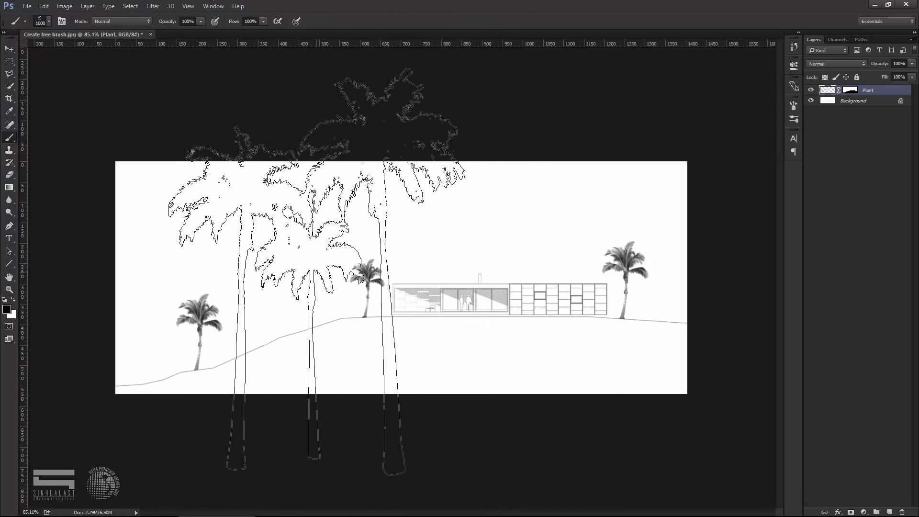
{"action": "key", "text": "bracketleft"}
{"action": "key", "text": "bracketleft"}
{"action": "key", "text": "bracketleft"}
{"action": "key", "text": "bracketleft"}
{"action": "key", "text": "bracketleft"}
{"action": "key", "text": "bracketleft"}
{"action": "key", "text": "bracketright"}
{"action": "key", "text": "bracketright"}
{"action": "key", "text": "bracketright"}
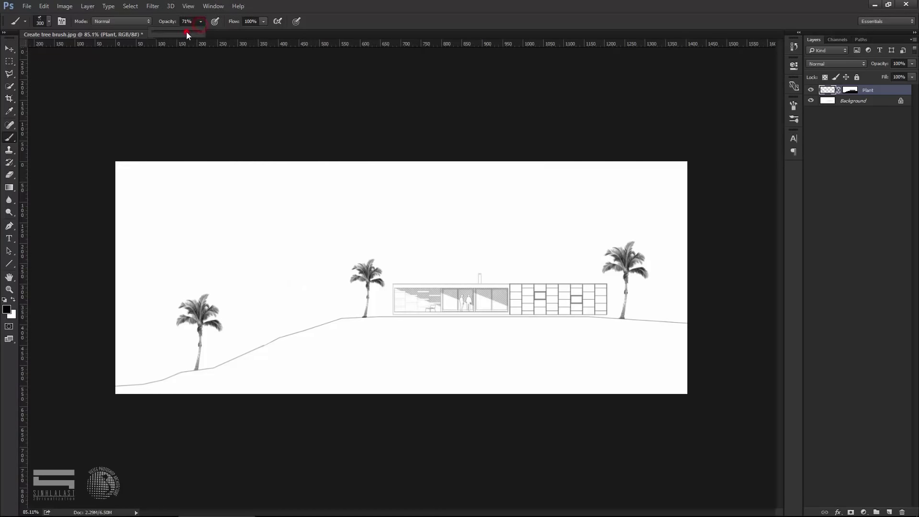
{"action": "key", "text": "bracketleft"}
{"action": "key", "text": "bracketleft"}
Step: At 44% brush opacity, stamp faint palms right of the right palm and left of the middle palm
{"action": "left_click", "coordinate": [201, 21]}
{"action": "left_click", "coordinate": [188, 32]}
{"action": "left_click", "coordinate": [653, 290]}
{"action": "key", "text": "bracketleft"}
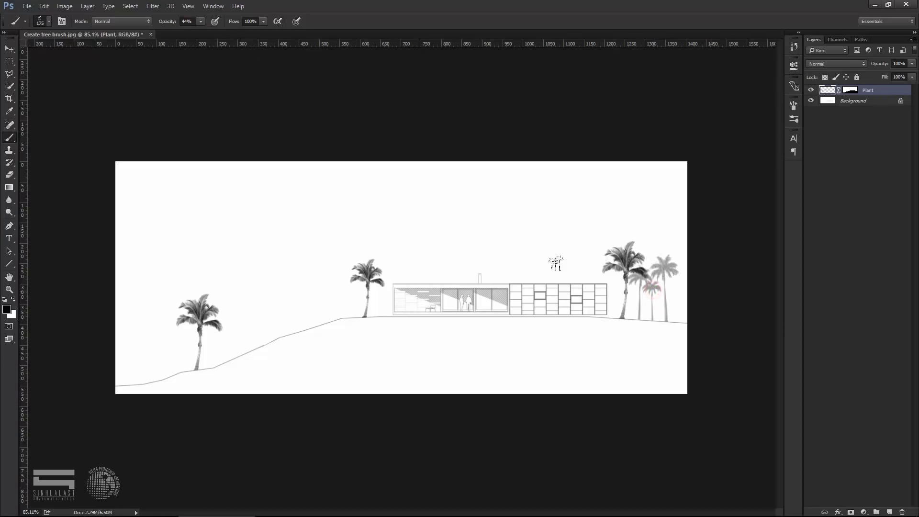
{"action": "left_click", "coordinate": [316, 301]}
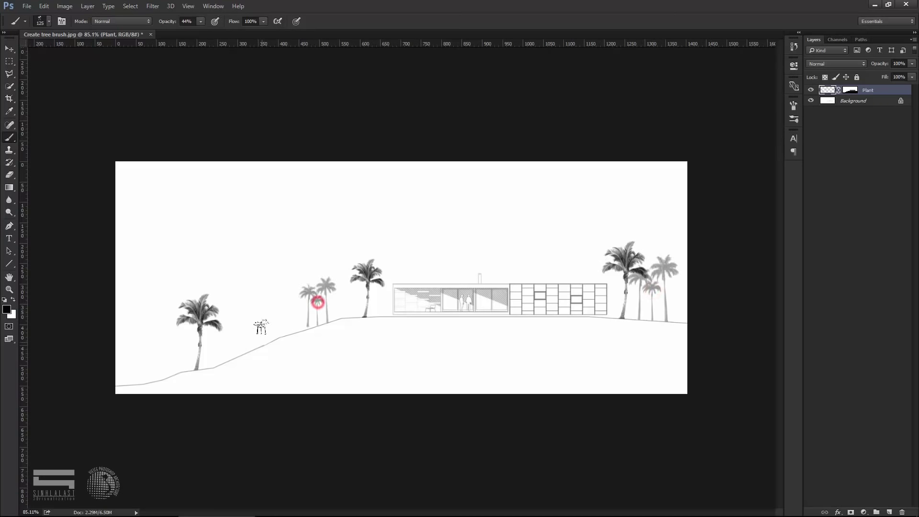
Step: Restamp faint palms inside the loaded Plant mask selection, left of the middle palm and on the lower-left slope
{"action": "scroll", "coordinate": [307, 287], "scroll_direction": "up", "scroll_amount": 3}
{"action": "scroll", "coordinate": [273, 308], "scroll_direction": "up", "scroll_amount": 2}
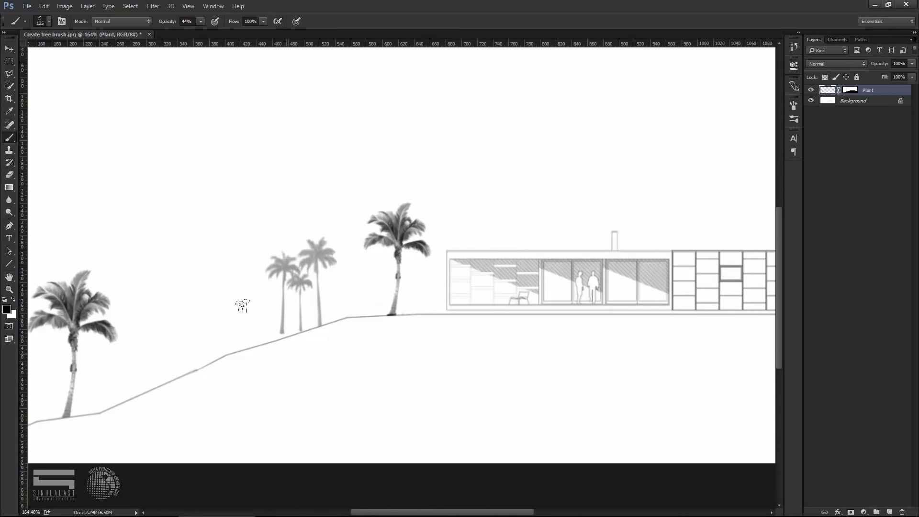
{"action": "scroll", "coordinate": [256, 301], "scroll_direction": "up", "scroll_amount": 3}
{"action": "key", "text": "ctrl+z"}
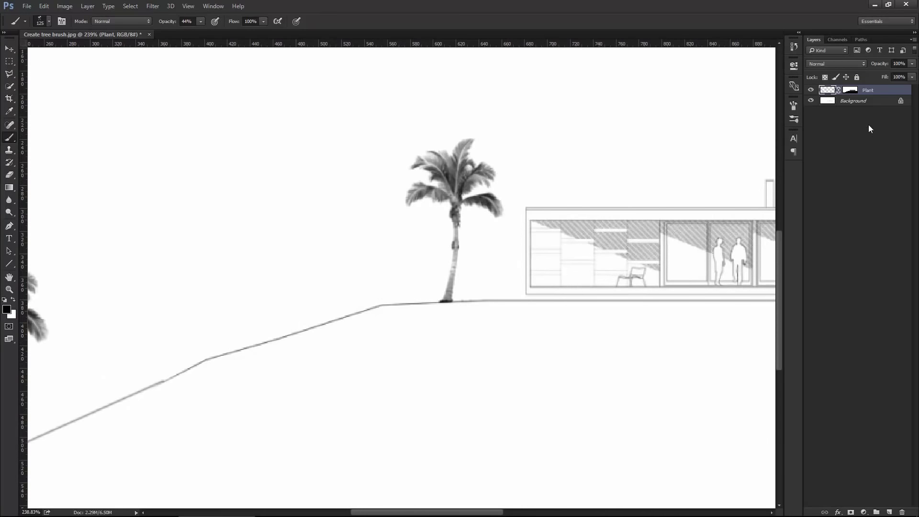
{"action": "left_click", "coordinate": [855, 94]}
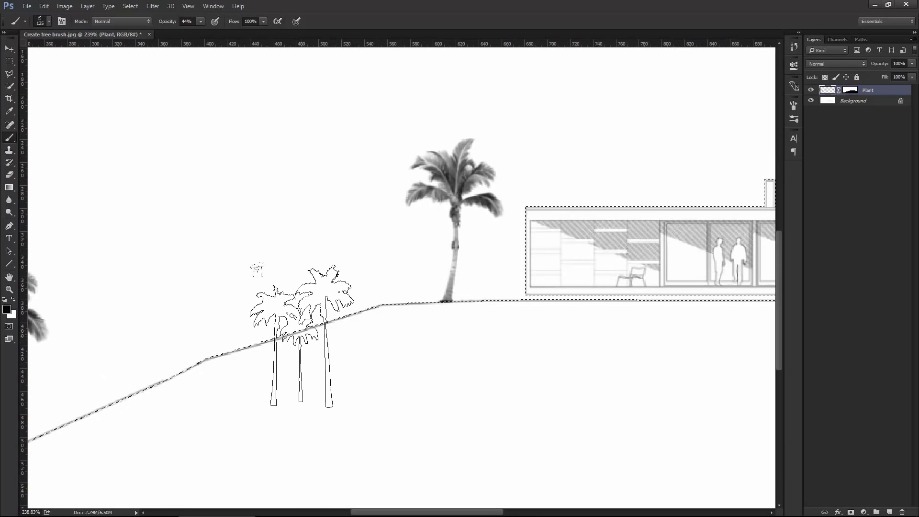
{"action": "left_click", "coordinate": [300, 273]}
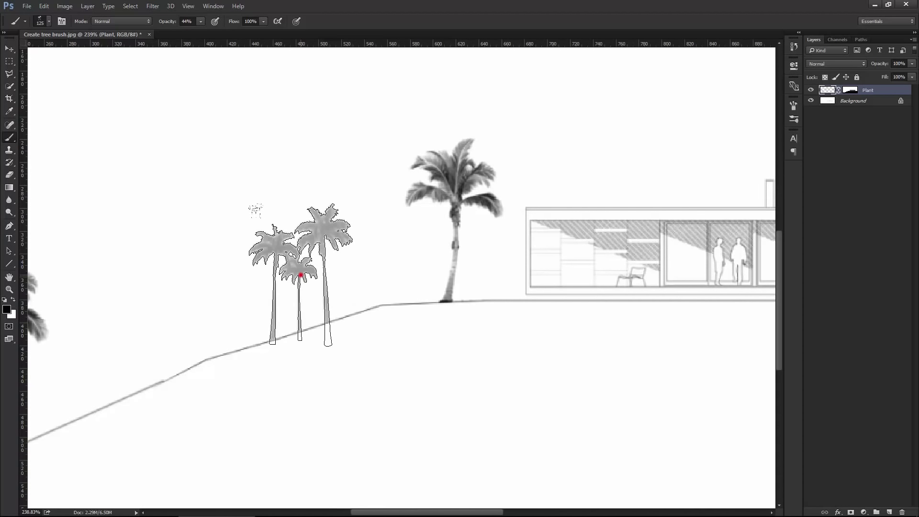
{"action": "scroll", "coordinate": [357, 282], "scroll_direction": "down", "scroll_amount": 3}
{"action": "scroll", "coordinate": [268, 292], "scroll_direction": "down", "scroll_amount": 2}
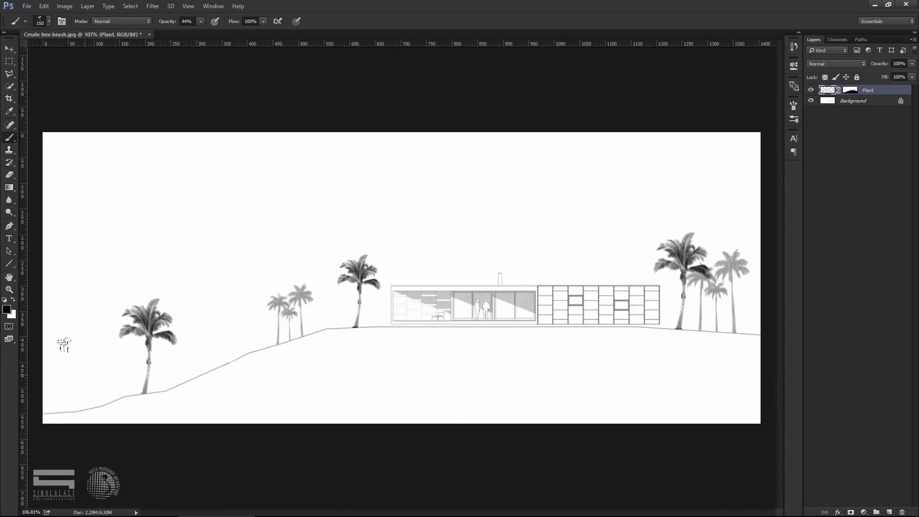
{"action": "left_click", "coordinate": [87, 381]}
{"action": "scroll", "coordinate": [153, 336], "scroll_direction": "down", "scroll_amount": 2}
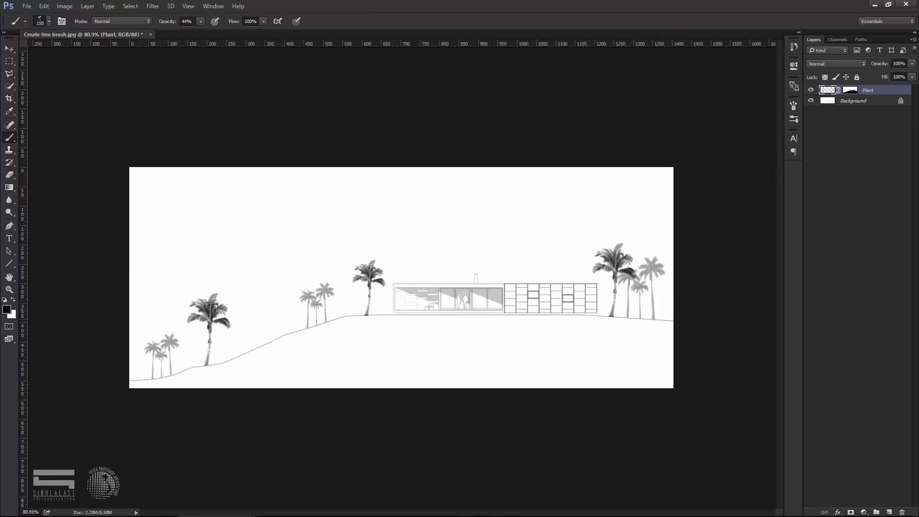
{"action": "key", "text": "bracketright"}
Step: At 19% brush opacity, stamp faint palms at several points along the slope
{"action": "key", "text": "bracketleft"}
{"action": "key", "text": "bracketleft"}
{"action": "left_click_drag", "start_coordinate": [193, 31], "coordinate": [187, 32]}
{"action": "left_click", "coordinate": [252, 333]}
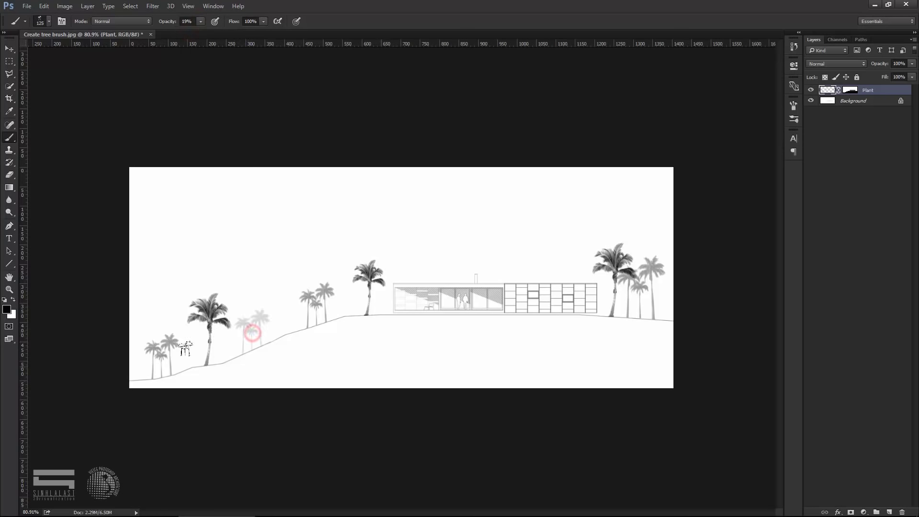
{"action": "left_click", "coordinate": [191, 353]}
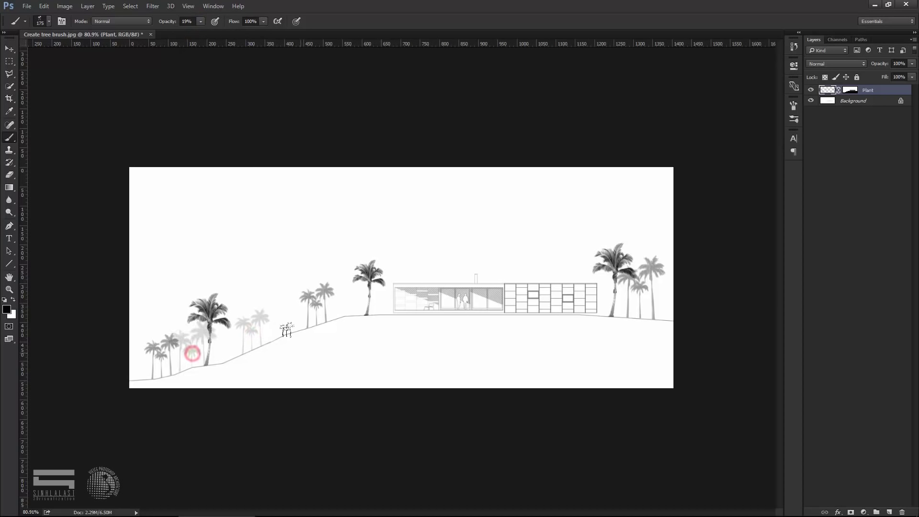
{"action": "left_click", "coordinate": [285, 327]}
Step: Stamp a larger faint palm at the right edge
{"action": "scroll", "coordinate": [360, 319], "scroll_direction": "down", "scroll_amount": 1}
{"action": "key", "text": "bracketright"}
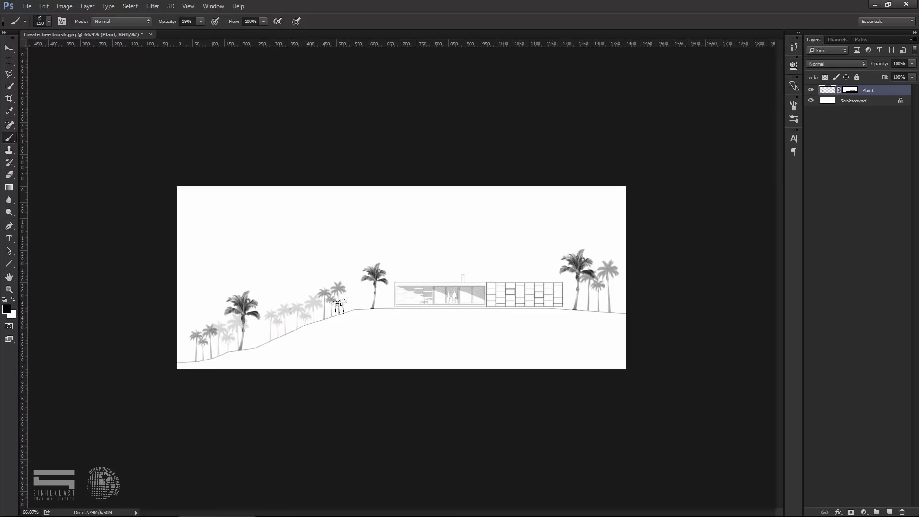
{"action": "scroll", "coordinate": [287, 318], "scroll_direction": "down", "scroll_amount": 1}
{"action": "scroll", "coordinate": [287, 318], "scroll_direction": "up", "scroll_amount": 1}
{"action": "key", "text": "bracketright"}
{"action": "key", "text": "bracketright"}
{"action": "left_click", "coordinate": [611, 293]}
Step: Stamp faint palms rising behind the house
{"action": "key", "text": "bracketleft"}
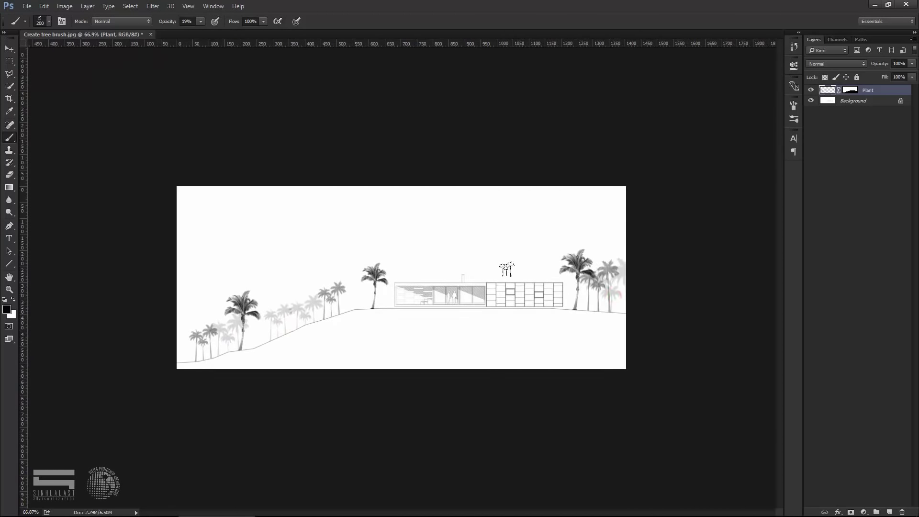
{"action": "scroll", "coordinate": [504, 260], "scroll_direction": "up", "scroll_amount": 2}
{"action": "left_click", "coordinate": [550, 253]}
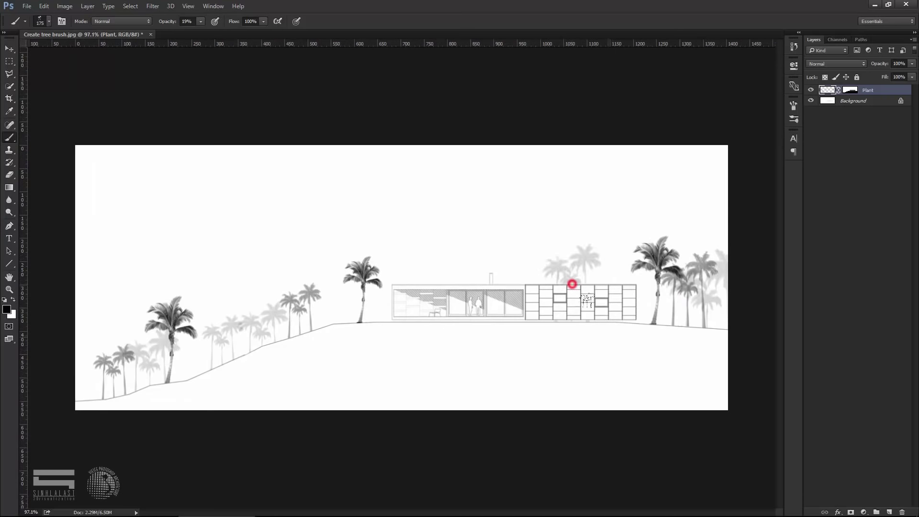
{"action": "scroll", "coordinate": [527, 276], "scroll_direction": "up", "scroll_amount": 1}
{"action": "key", "text": "bracketright"}
{"action": "left_click", "coordinate": [413, 260]}
{"action": "scroll", "coordinate": [412, 260], "scroll_direction": "down", "scroll_amount": 2}
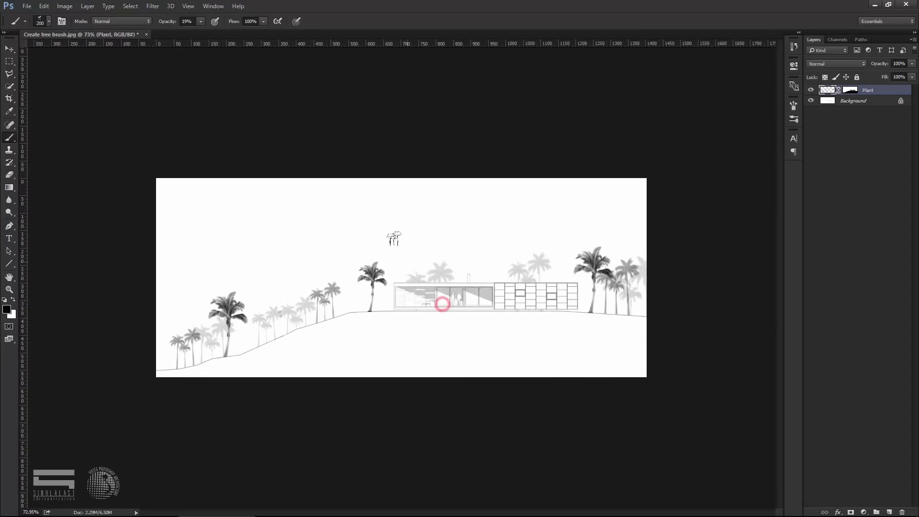
{"action": "scroll", "coordinate": [397, 244], "scroll_direction": "down", "scroll_amount": 1}
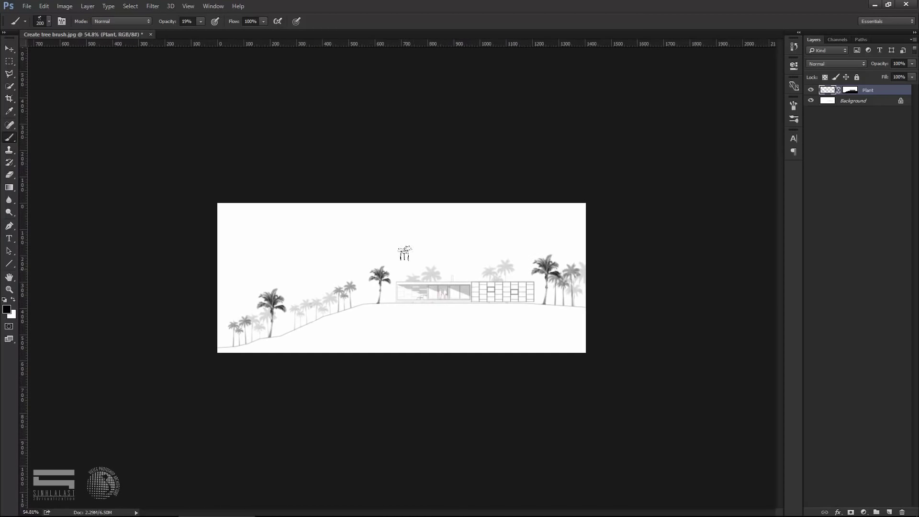
Step: Choose a different tree brush at 51% opacity and a slightly smaller size
{"action": "left_click", "coordinate": [48, 24]}
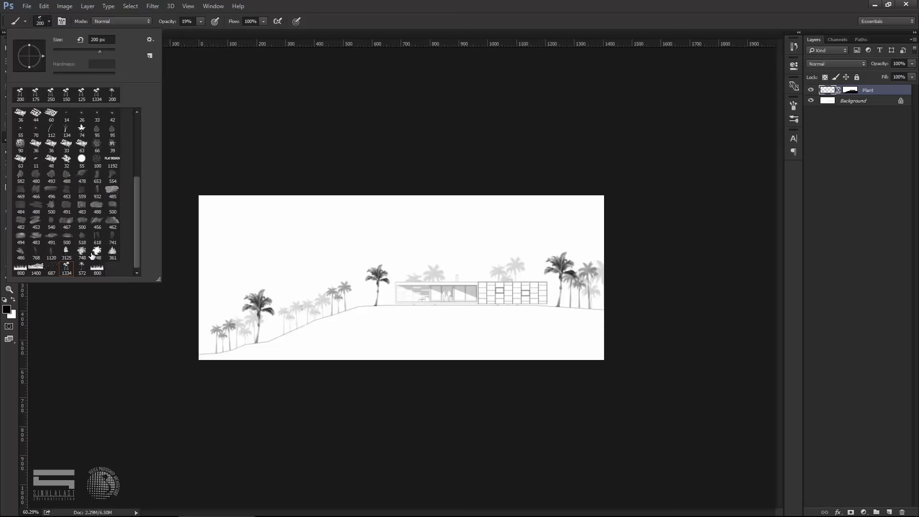
{"action": "left_click", "coordinate": [81, 252]}
{"action": "scroll", "coordinate": [372, 305], "scroll_direction": "up", "scroll_amount": 2}
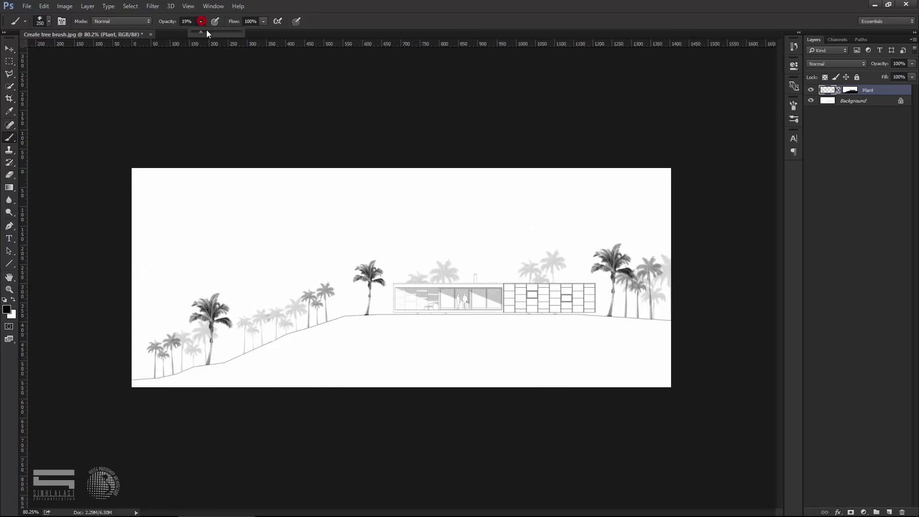
{"action": "left_click_drag", "start_coordinate": [201, 21], "coordinate": [216, 32]}
{"action": "key", "text": "bracketleft"}
Step: Add a new layer above Plant masked by the Plant mask selection, and start renaming it
{"action": "left_click", "coordinate": [853, 94], "text": "ctrl"}
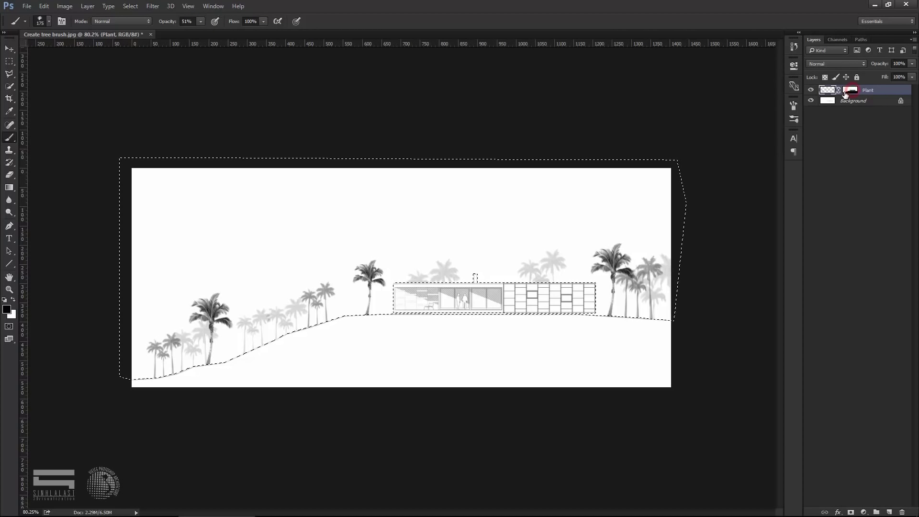
{"action": "left_click", "coordinate": [890, 513]}
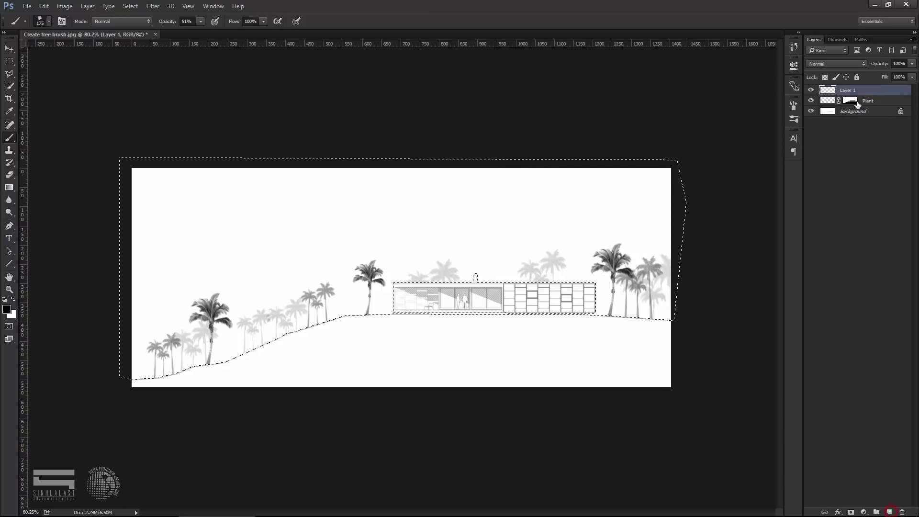
{"action": "left_click", "coordinate": [851, 512]}
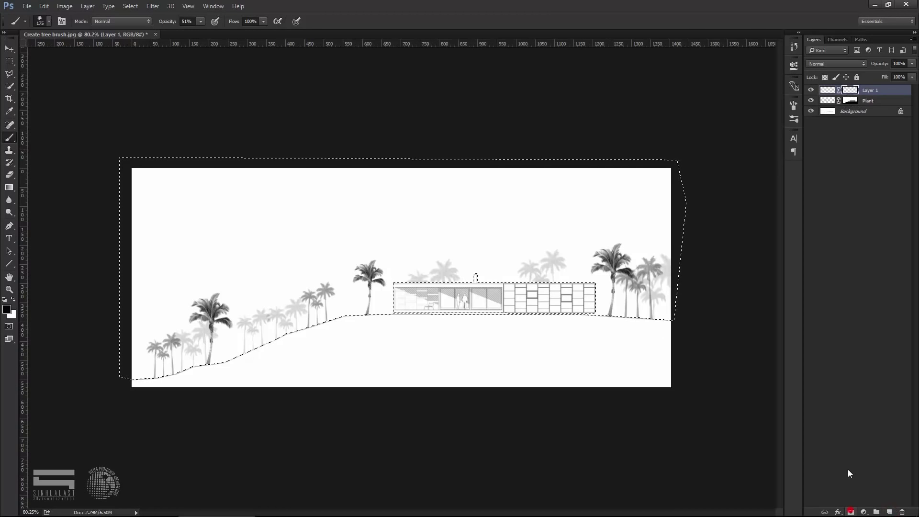
{"action": "double_click", "coordinate": [868, 90]}
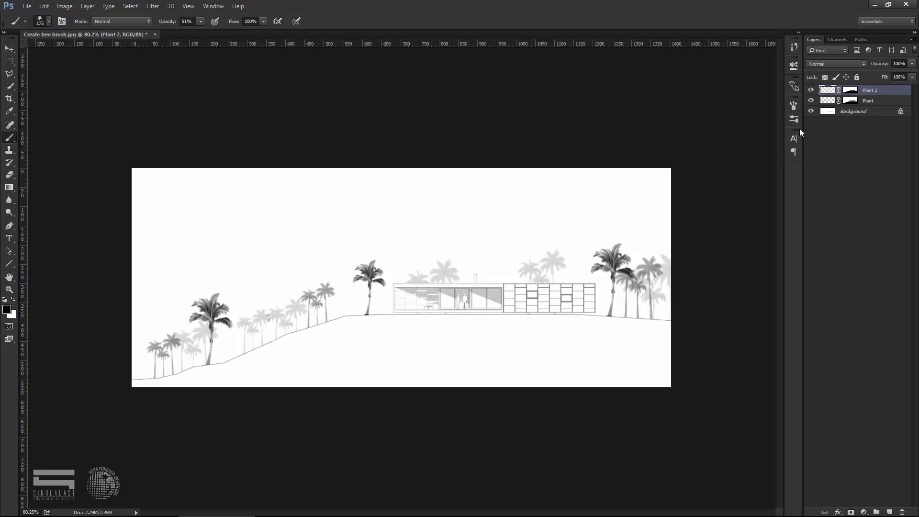
{"action": "type", "text": "Plant 2"}
Step: Paint shrubs beside the central palm and left of its trunk
{"action": "scroll", "coordinate": [401, 277], "scroll_direction": "up", "scroll_amount": 1}
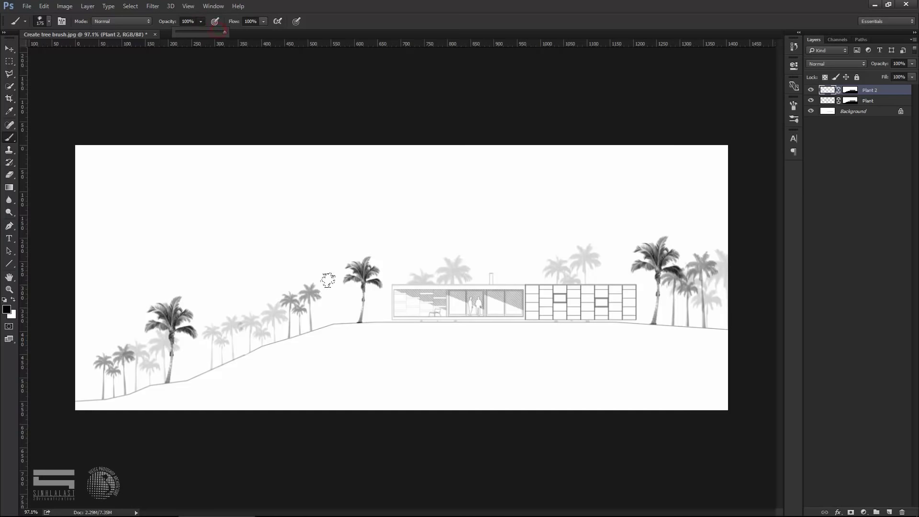
{"action": "scroll", "coordinate": [328, 282], "scroll_direction": "up", "scroll_amount": 1}
{"action": "scroll", "coordinate": [329, 287], "scroll_direction": "up", "scroll_amount": 1}
{"action": "scroll", "coordinate": [364, 288], "scroll_direction": "up", "scroll_amount": 1}
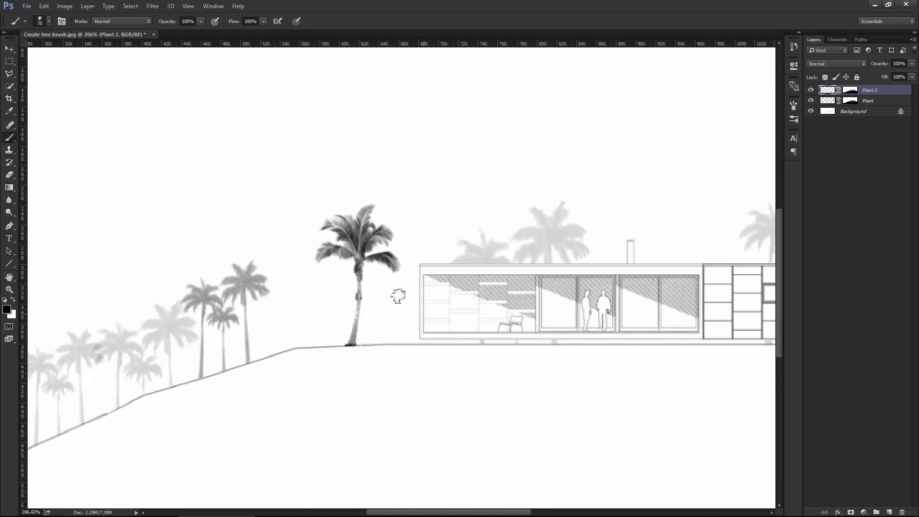
{"action": "left_click", "coordinate": [367, 296]}
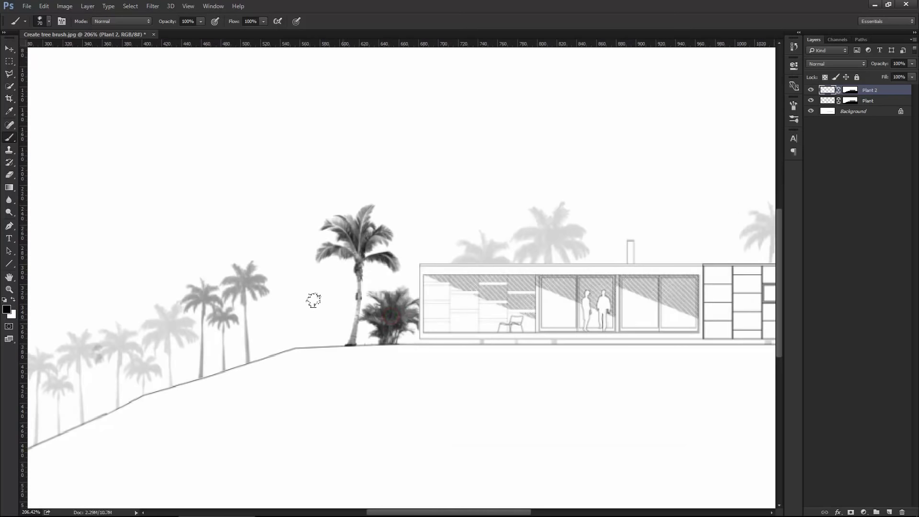
{"action": "left_click", "coordinate": [320, 322]}
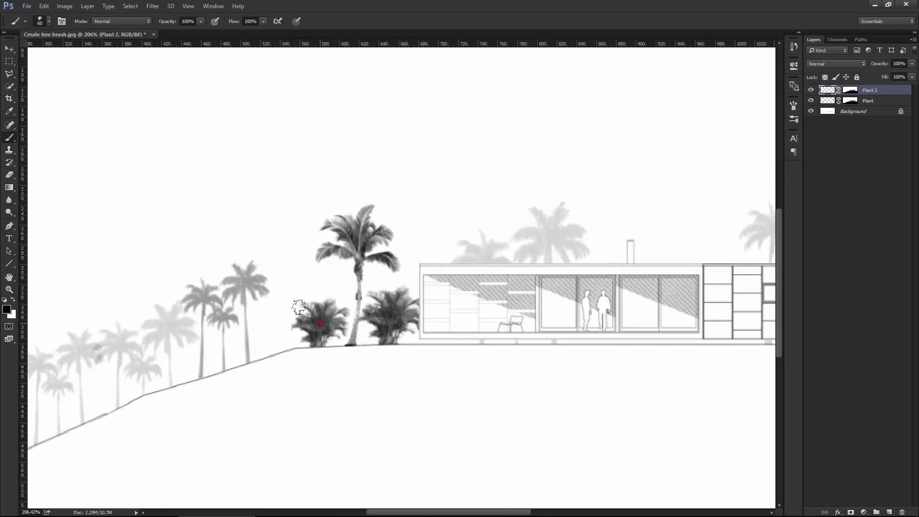
{"action": "scroll", "coordinate": [335, 314], "scroll_direction": "down", "scroll_amount": 2}
{"action": "scroll", "coordinate": [335, 313], "scroll_direction": "down", "scroll_amount": 2}
Step: Stamp a dense palm cluster right of the house with an enlarged brush
{"action": "key", "text": "ctrl+plus"}
{"action": "key", "text": "bracketright"}
{"action": "key", "text": "bracketright"}
{"action": "key", "text": "bracketright"}
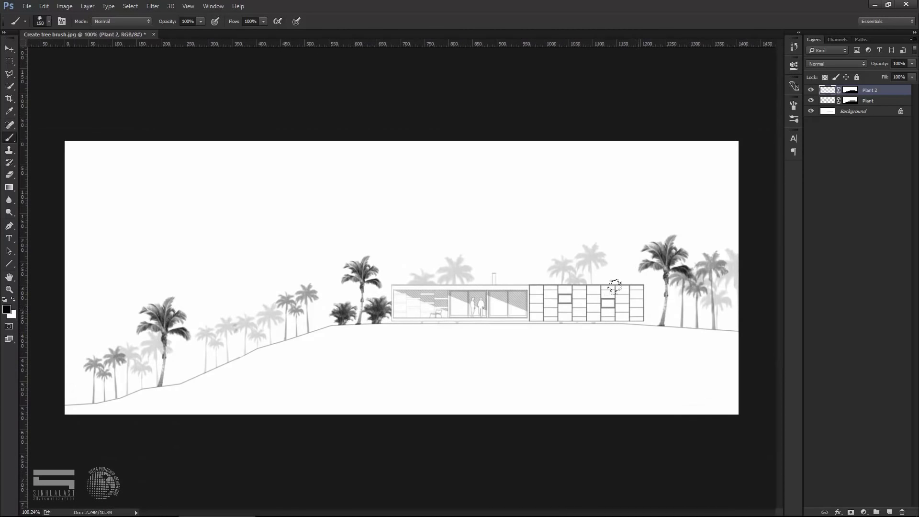
{"action": "left_click", "coordinate": [637, 294]}
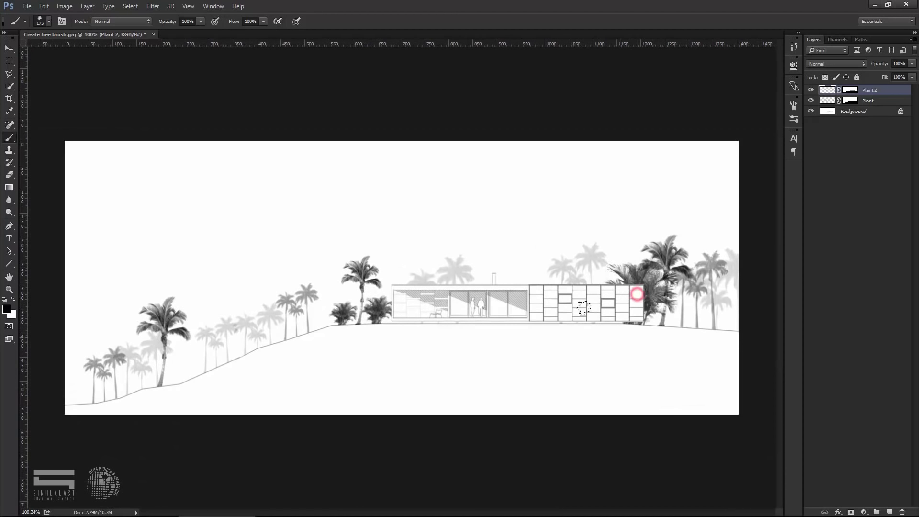
{"action": "scroll", "coordinate": [585, 307], "scroll_direction": "down", "scroll_amount": 1}
{"action": "scroll", "coordinate": [239, 312], "scroll_direction": "up", "scroll_amount": 2}
{"action": "scroll", "coordinate": [126, 353], "scroll_direction": "down", "scroll_amount": 1}
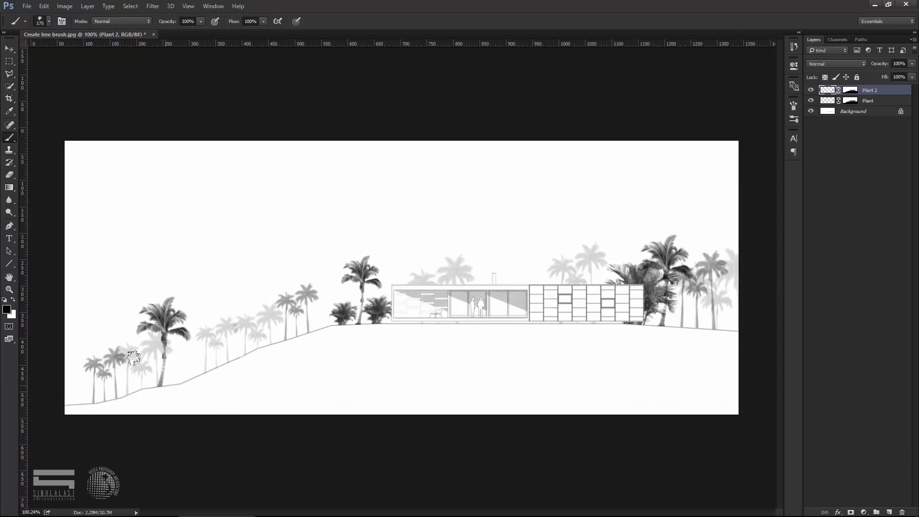
{"action": "scroll", "coordinate": [127, 353], "scroll_direction": "up", "scroll_amount": 3}
Step: Paint small bushes at the slope base, partway up the slope, and in the lower-left corner
{"action": "key", "text": "bracketleft"}
{"action": "key", "text": "bracketleft"}
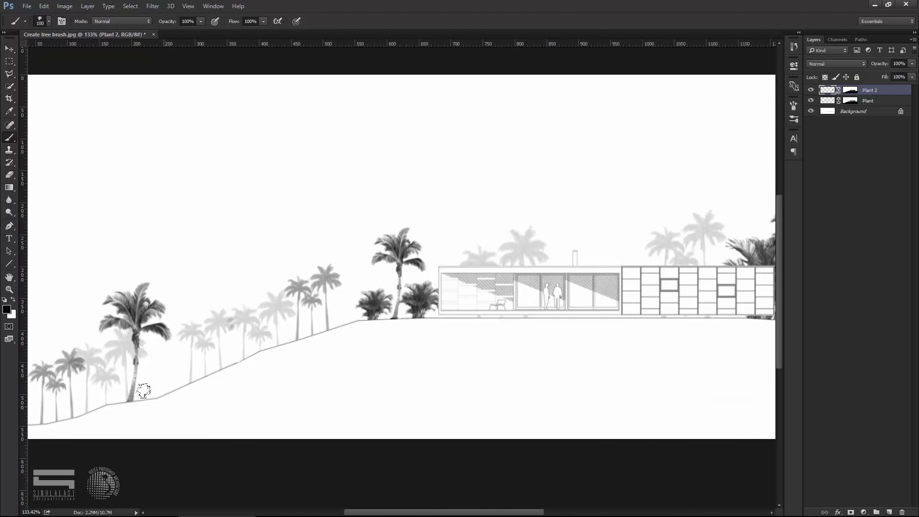
{"action": "key", "text": "bracketleft"}
{"action": "key", "text": "bracketleft"}
{"action": "key", "text": "bracketleft"}
{"action": "left_click", "coordinate": [160, 403]}
{"action": "key", "text": "bracketright"}
{"action": "key", "text": "bracketright"}
{"action": "left_click", "coordinate": [316, 349]}
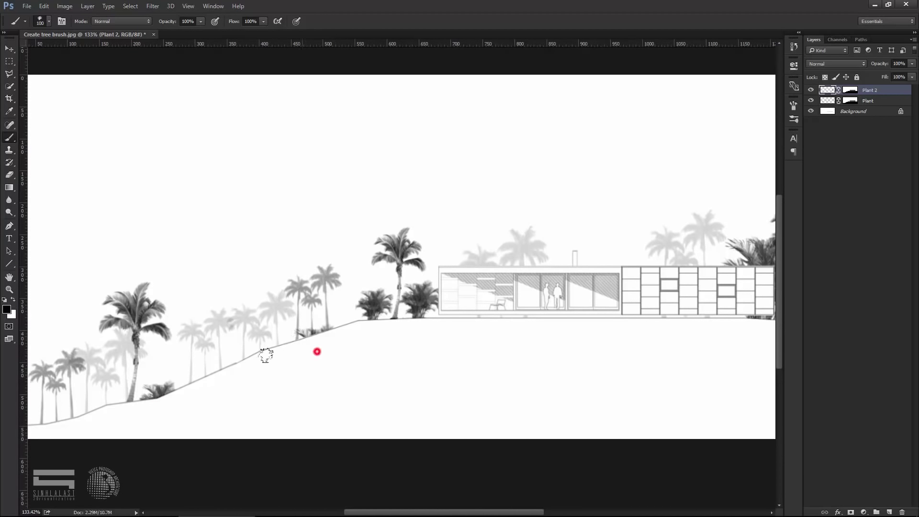
{"action": "scroll", "coordinate": [240, 369], "scroll_direction": "down", "scroll_amount": 4}
{"action": "left_click", "coordinate": [99, 397]}
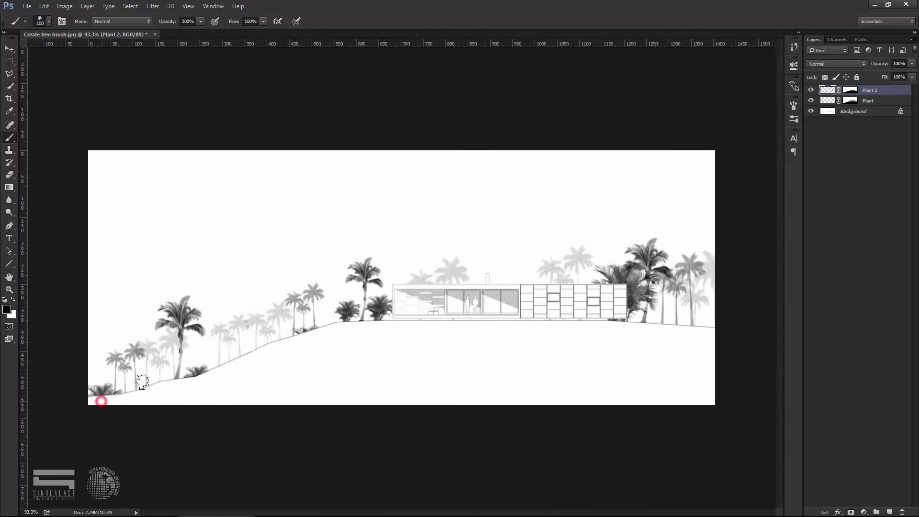
{"action": "scroll", "coordinate": [285, 344], "scroll_direction": "down", "scroll_amount": 2}
{"action": "scroll", "coordinate": [261, 324], "scroll_direction": "up", "scroll_amount": 1}
{"action": "key", "text": "bracketright"}
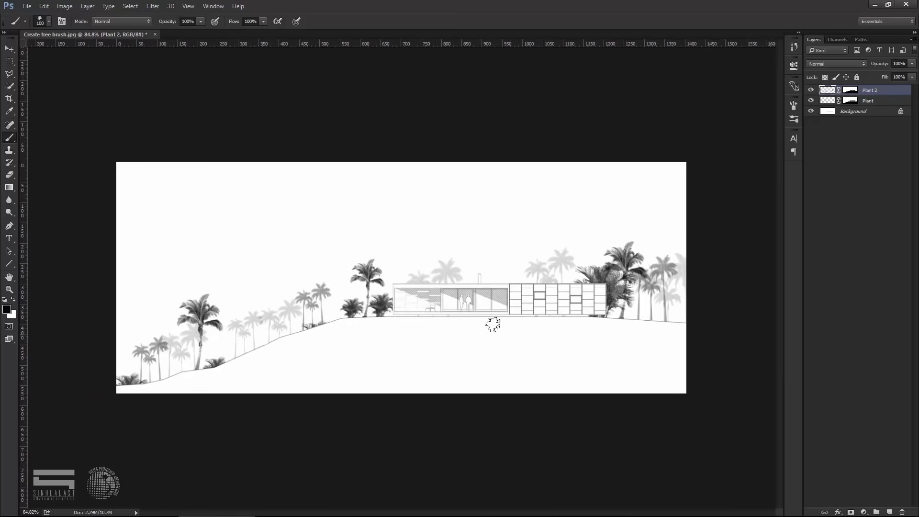
{"action": "scroll", "coordinate": [492, 323], "scroll_direction": "up", "scroll_amount": 2}
{"action": "scroll", "coordinate": [619, 302], "scroll_direction": "up", "scroll_amount": 1}
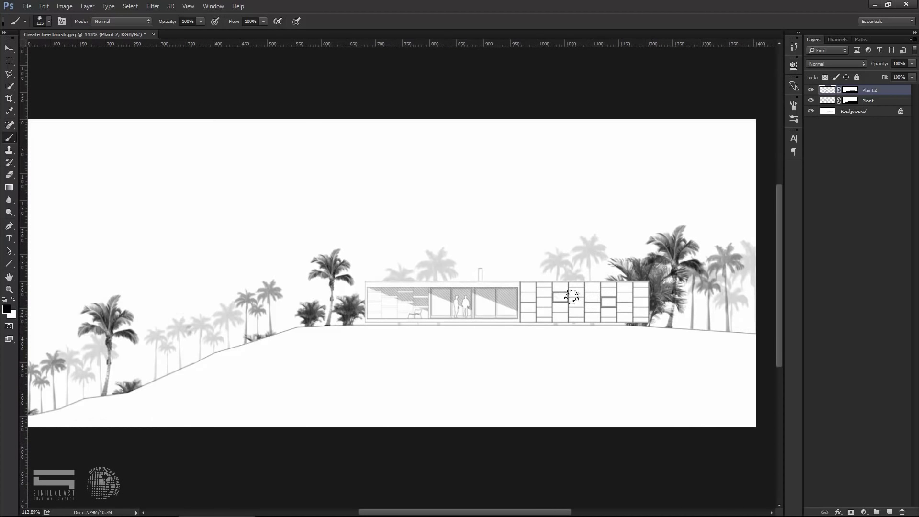
Step: Choose the large grass brush and undo a test dab
{"action": "left_click", "coordinate": [49, 21]}
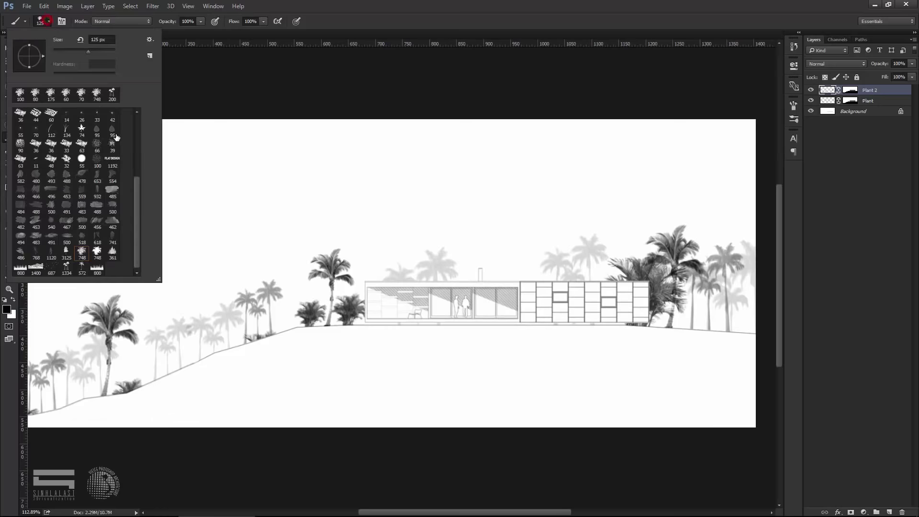
{"action": "left_click", "coordinate": [98, 267]}
{"action": "left_click", "coordinate": [248, 249]}
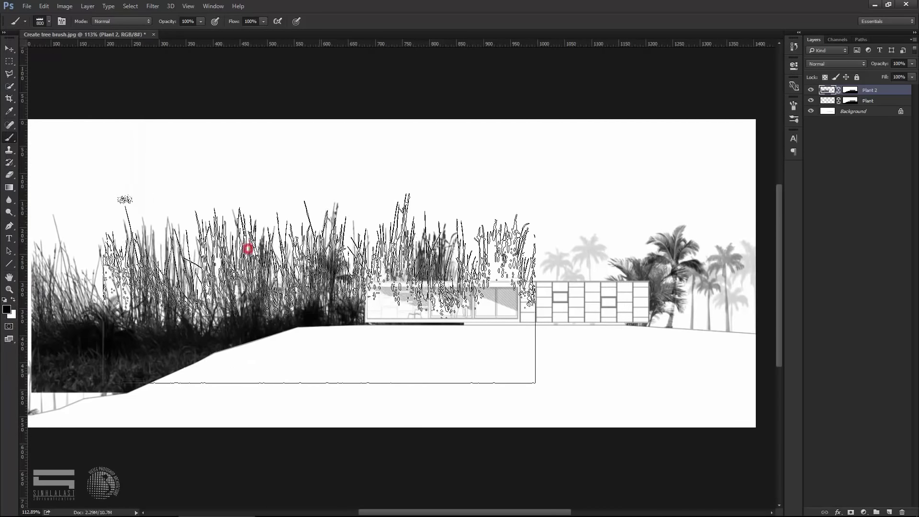
{"action": "key", "text": "ctrl+z"}
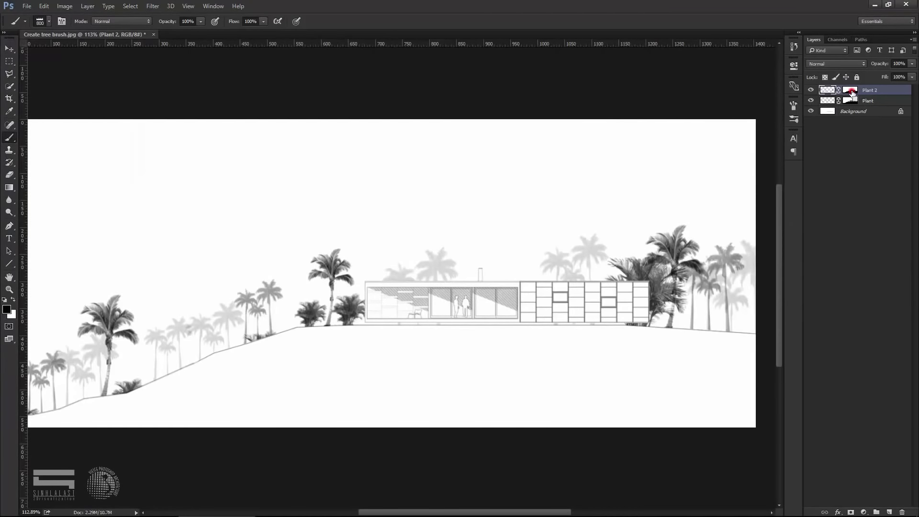
Step: Add a new layer above Plant 2 masked by Plant 2's mask, and shrink the grass brush
{"action": "left_click", "coordinate": [851, 94], "text": "ctrl"}
{"action": "left_click", "coordinate": [888, 512]}
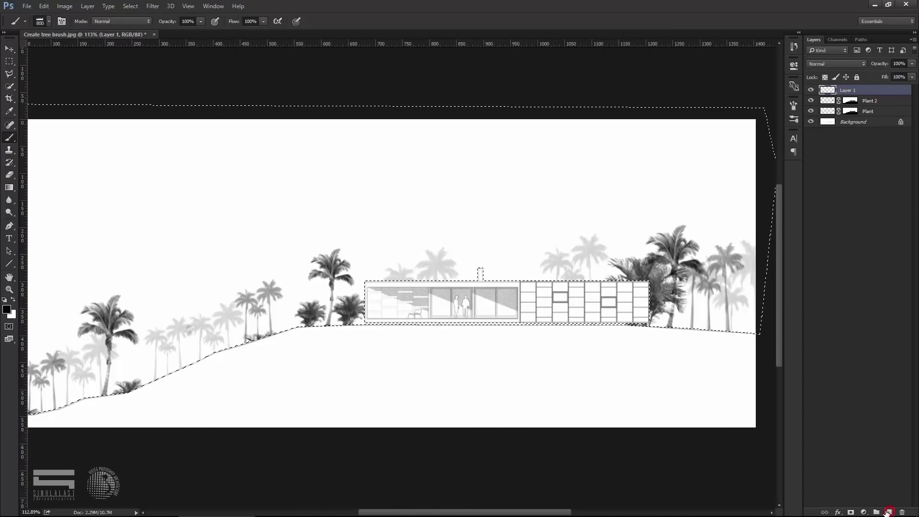
{"action": "left_click", "coordinate": [851, 512]}
{"action": "scroll", "coordinate": [534, 336], "scroll_direction": "down", "scroll_amount": 1}
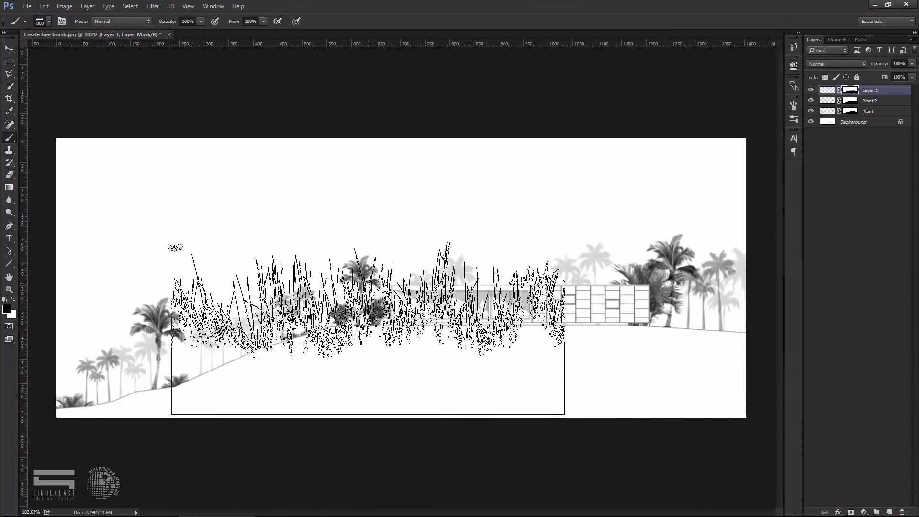
{"action": "key", "text": "bracketleft"}
{"action": "key", "text": "bracketleft"}
{"action": "key", "text": "bracketleft"}
{"action": "key", "text": "bracketleft"}
{"action": "key", "text": "bracketleft"}
{"action": "key", "text": "bracketleft"}
{"action": "scroll", "coordinate": [712, 336], "scroll_direction": "up", "scroll_amount": 1}
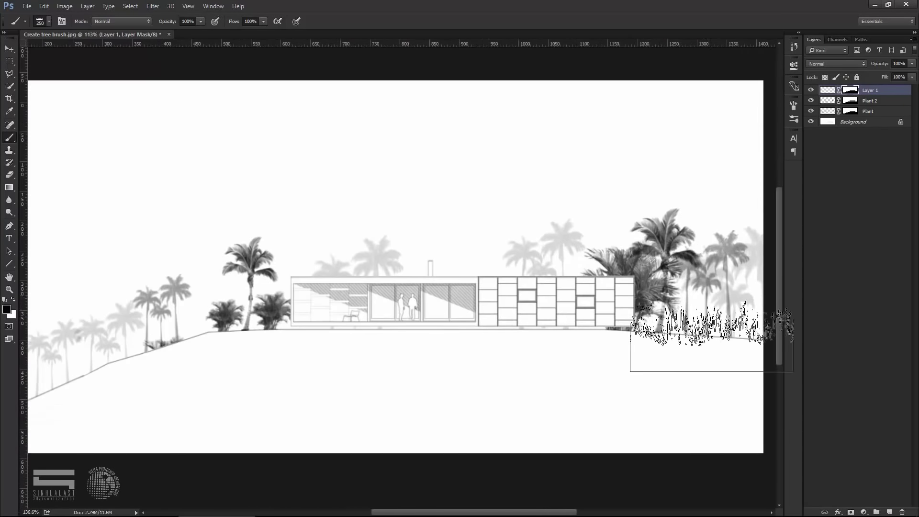
{"action": "scroll", "coordinate": [712, 336], "scroll_direction": "up", "scroll_amount": 1}
{"action": "scroll", "coordinate": [670, 335], "scroll_direction": "up", "scroll_amount": 1}
{"action": "scroll", "coordinate": [593, 316], "scroll_direction": "up", "scroll_amount": 3}
{"action": "scroll", "coordinate": [590, 336], "scroll_direction": "up", "scroll_amount": 1}
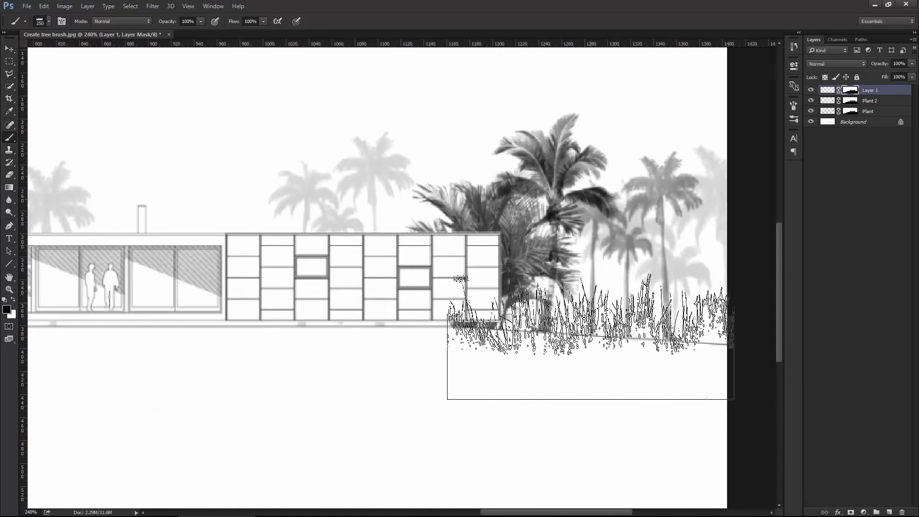
{"action": "key", "text": "bracketleft"}
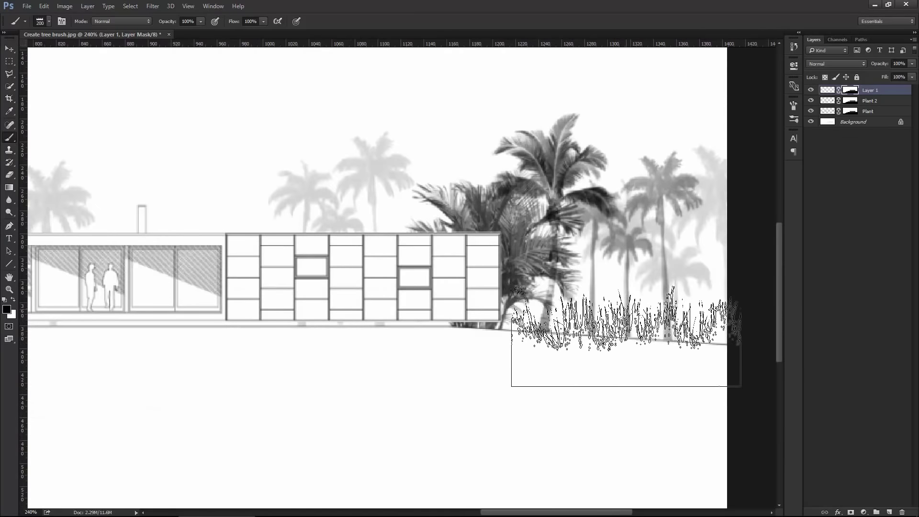
{"action": "key", "text": "bracketleft"}
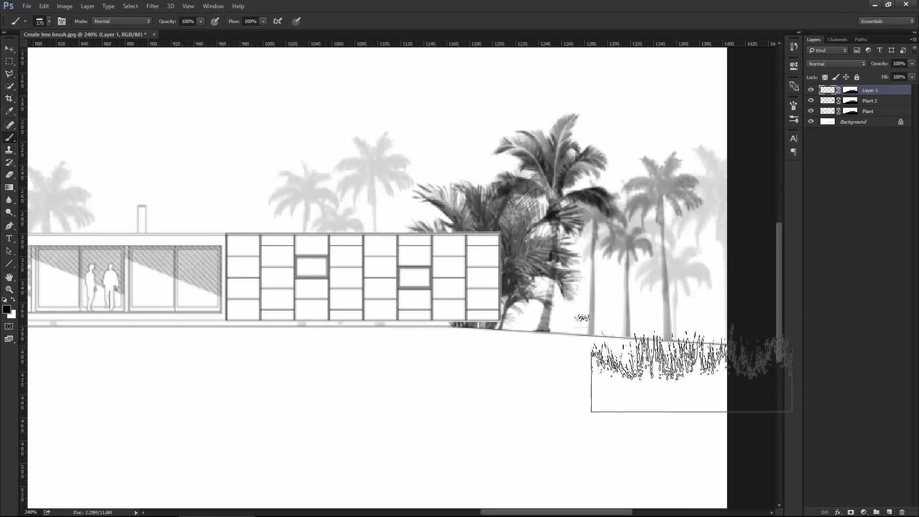
Step: Paint grass along the ground right of the house and near the palms
{"action": "left_click_drag", "start_coordinate": [659, 316], "coordinate": [507, 318]}
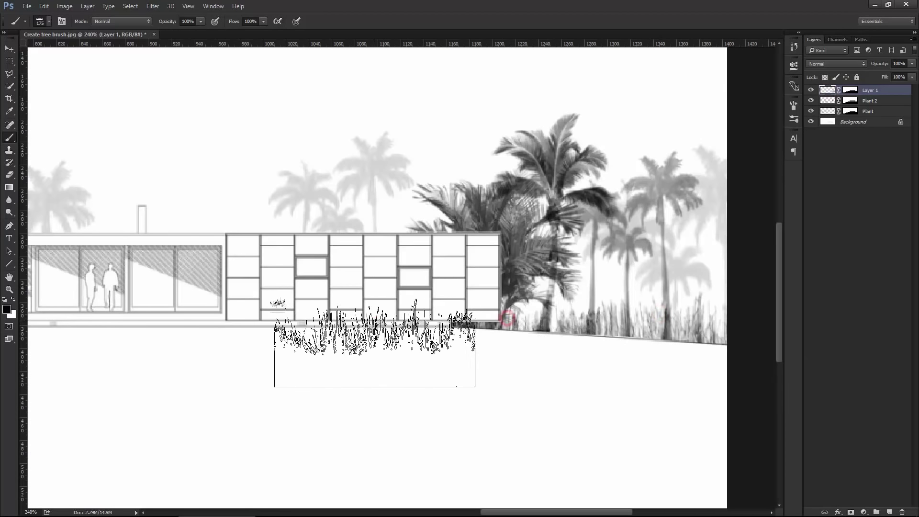
{"action": "scroll", "coordinate": [372, 318], "scroll_direction": "down", "scroll_amount": 1}
{"action": "left_click_drag", "start_coordinate": [254, 331], "coordinate": [575, 283]}
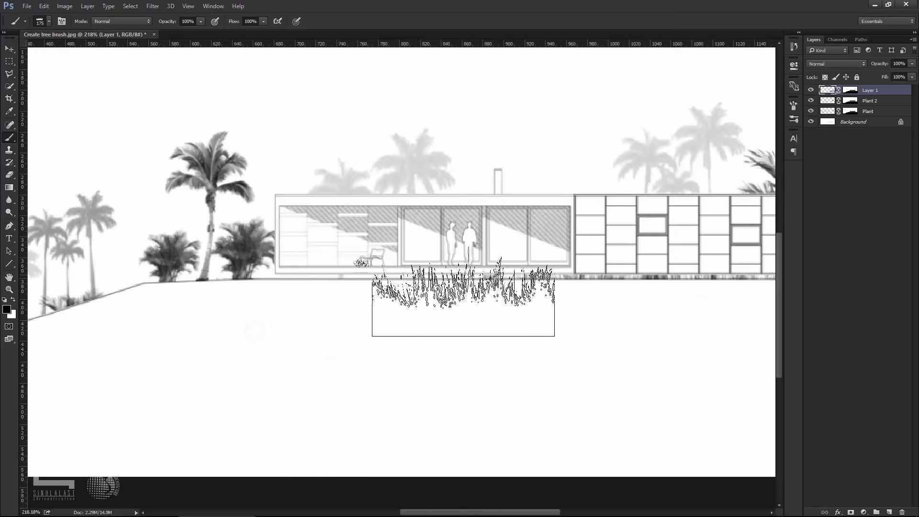
{"action": "left_click_drag", "start_coordinate": [314, 307], "coordinate": [533, 276]}
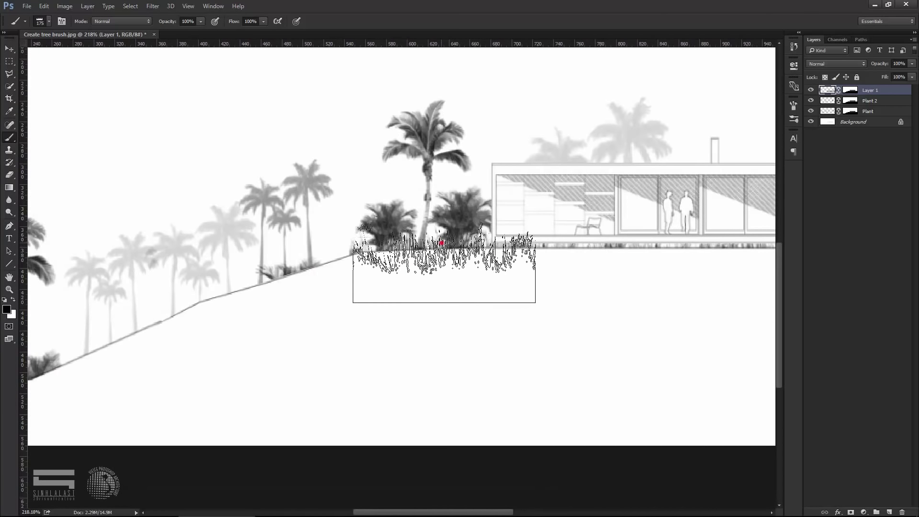
{"action": "left_click_drag", "start_coordinate": [435, 244], "coordinate": [399, 257]}
Step: Paint grass up the left-hand slope from the lower-left corner toward the palms
{"action": "left_click_drag", "start_coordinate": [294, 312], "coordinate": [469, 298]}
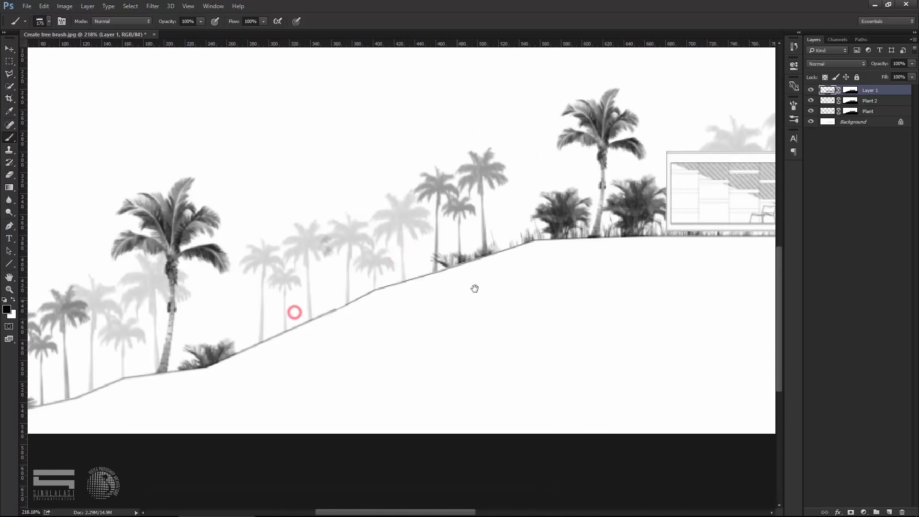
{"action": "left_click_drag", "start_coordinate": [512, 261], "coordinate": [430, 303]}
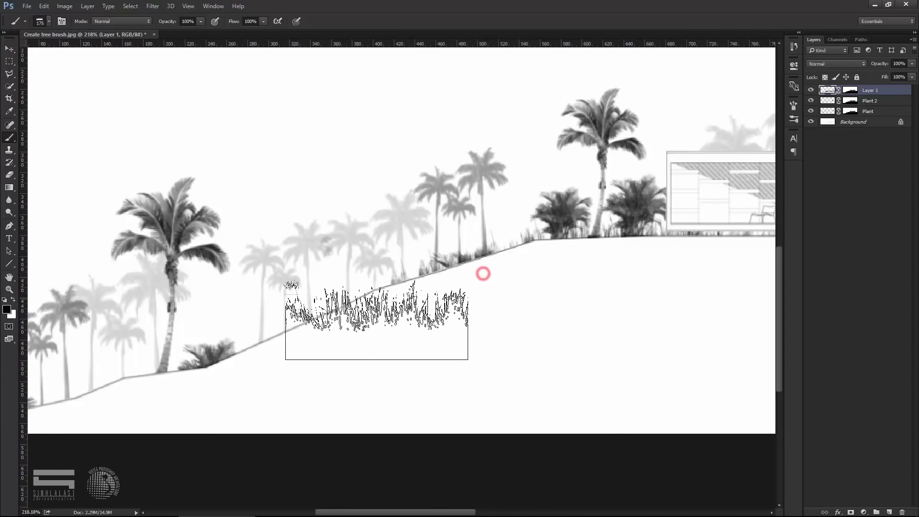
{"action": "left_click_drag", "start_coordinate": [328, 343], "coordinate": [439, 312]}
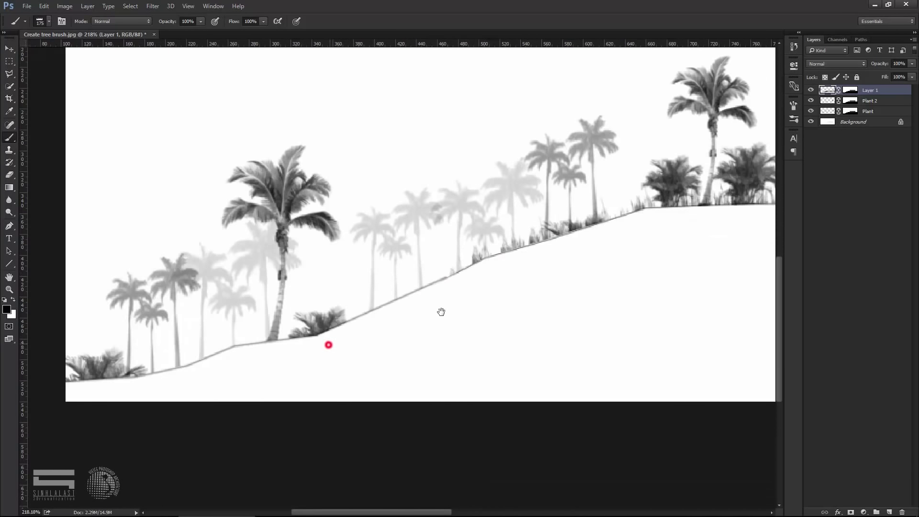
{"action": "left_click", "coordinate": [127, 371]}
{"action": "left_click_drag", "start_coordinate": [127, 370], "coordinate": [429, 307]}
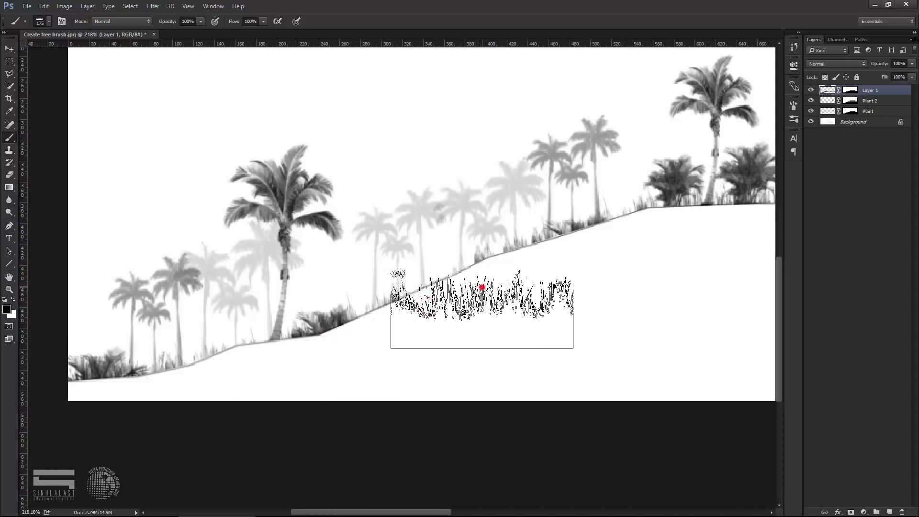
{"action": "left_click_drag", "start_coordinate": [429, 307], "coordinate": [554, 261]}
{"action": "scroll", "coordinate": [537, 260], "scroll_direction": "down", "scroll_amount": 1}
Step: Fit the whole image in the window and switch to the Rectangular Marquee tool
{"action": "key", "text": "ctrl+0"}
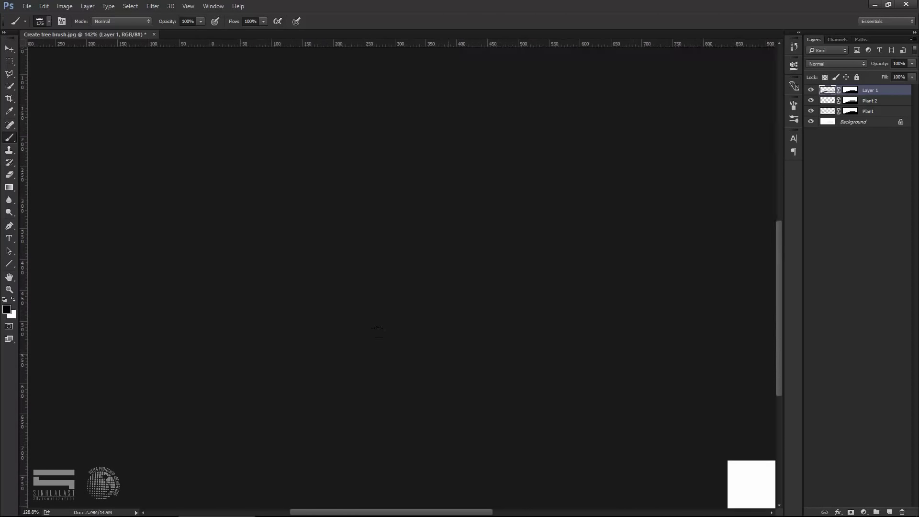
{"action": "scroll", "coordinate": [323, 330], "scroll_direction": "down", "scroll_amount": 2}
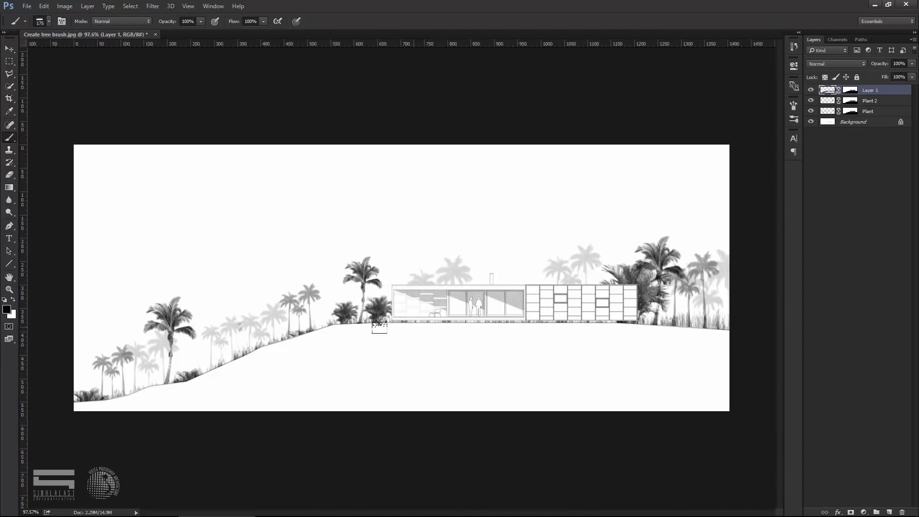
{"action": "scroll", "coordinate": [323, 330], "scroll_direction": "up", "scroll_amount": 2}
{"action": "key", "text": "v"}
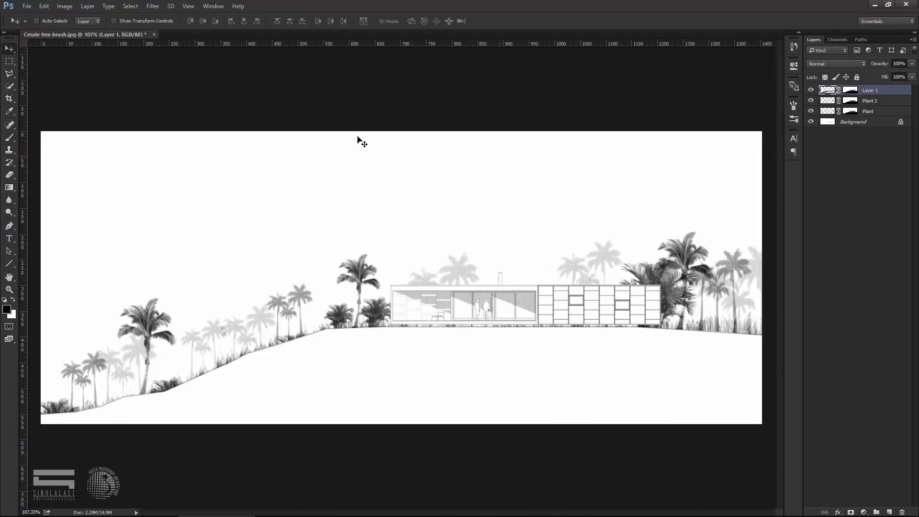
{"action": "left_click", "coordinate": [9, 61]}
{"action": "scroll", "coordinate": [321, 165], "scroll_direction": "down", "scroll_amount": 1}
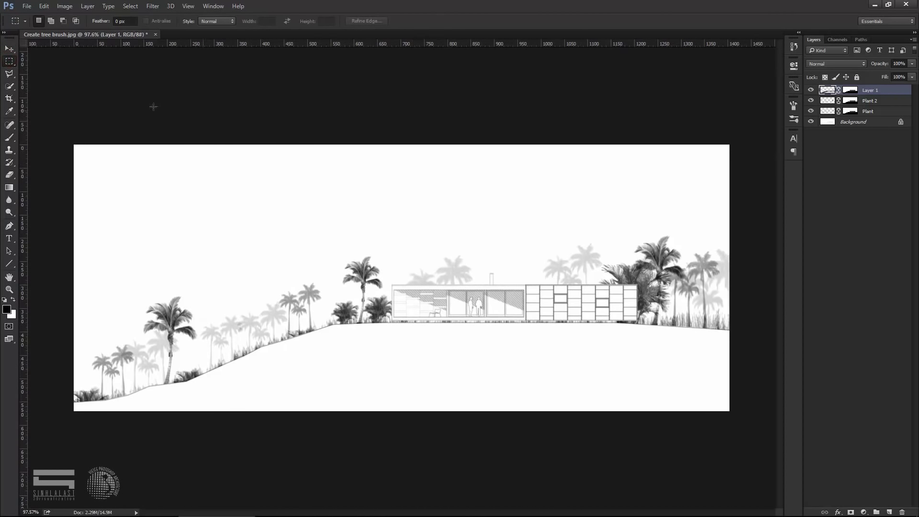
Step: Select the full width from the top down to the ground line and add Layer 2 masked to it
{"action": "mouse_move", "coordinate": [61, 119]}
{"action": "left_mouse_down"}
{"action": "mouse_move", "coordinate": [751, 324]}
{"action": "mouse_move", "coordinate": [727, 322]}
{"action": "left_mouse_up"}
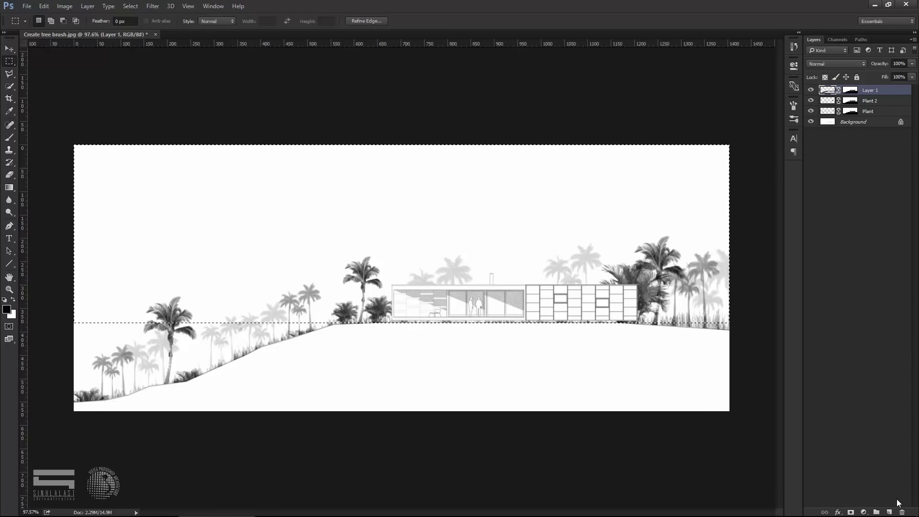
{"action": "left_click", "coordinate": [889, 512]}
{"action": "left_click", "coordinate": [851, 512]}
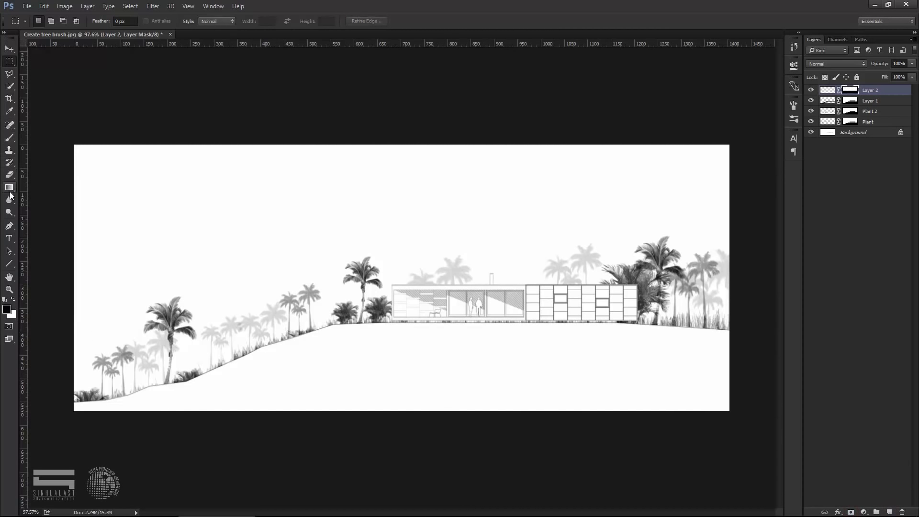
{"action": "left_click", "coordinate": [10, 138]}
{"action": "left_click", "coordinate": [49, 20]}
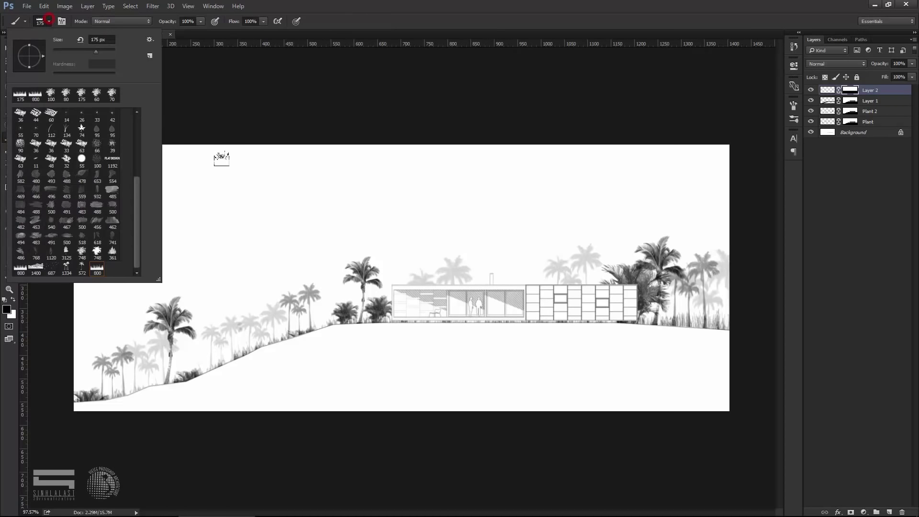
Step: Pick a smaller palm tree brush and target Layer 2's pixels instead of its mask
{"action": "left_click", "coordinate": [85, 257]}
{"action": "scroll", "coordinate": [468, 268], "scroll_direction": "up", "scroll_amount": 2}
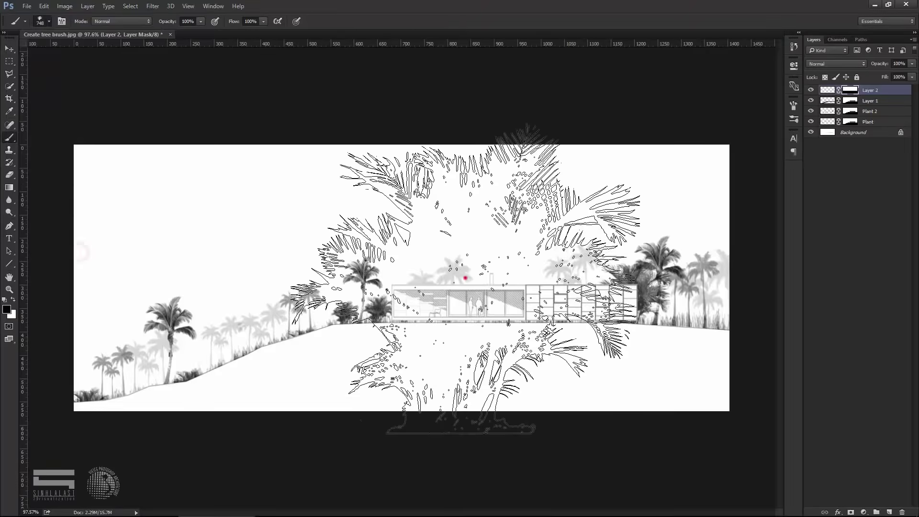
{"action": "key", "text": "bracketleft"}
{"action": "key", "text": "bracketleft"}
{"action": "key", "text": "bracketleft"}
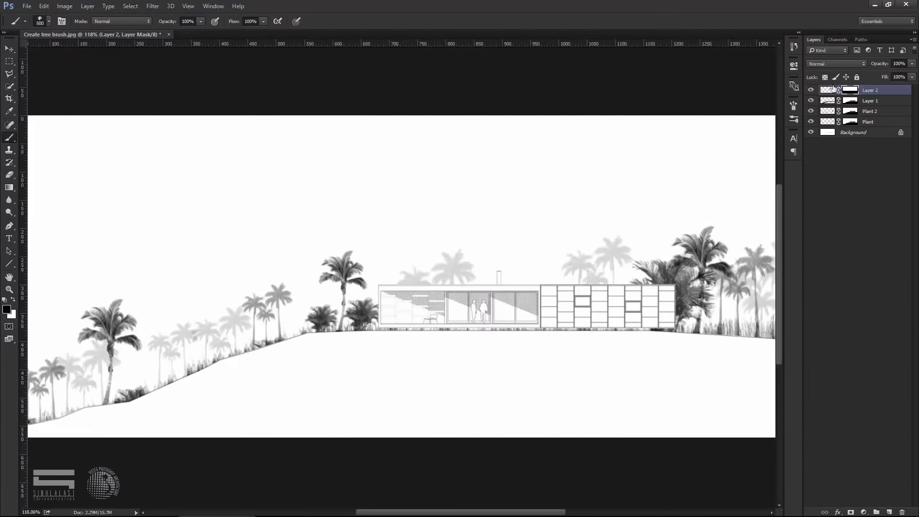
{"action": "left_click", "coordinate": [827, 90]}
{"action": "key", "text": "bracketleft"}
{"action": "key", "text": "bracketleft"}
{"action": "key", "text": "bracketleft"}
{"action": "scroll", "coordinate": [374, 293], "scroll_direction": "up", "scroll_amount": 2}
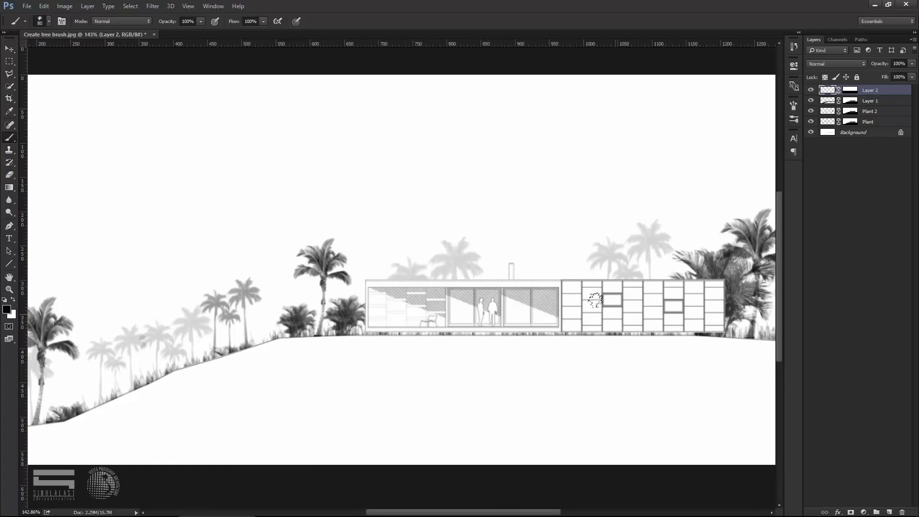
{"action": "left_click", "coordinate": [615, 314]}
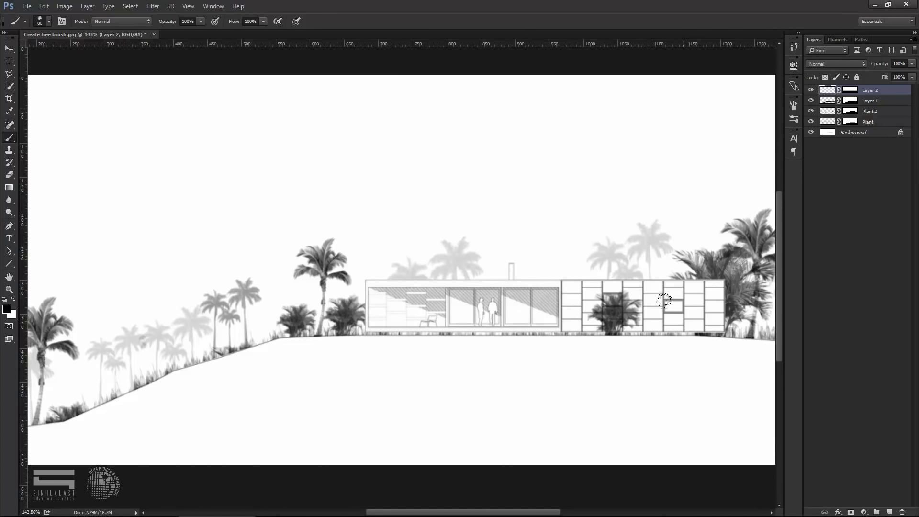
{"action": "key", "text": "ctrl+z"}
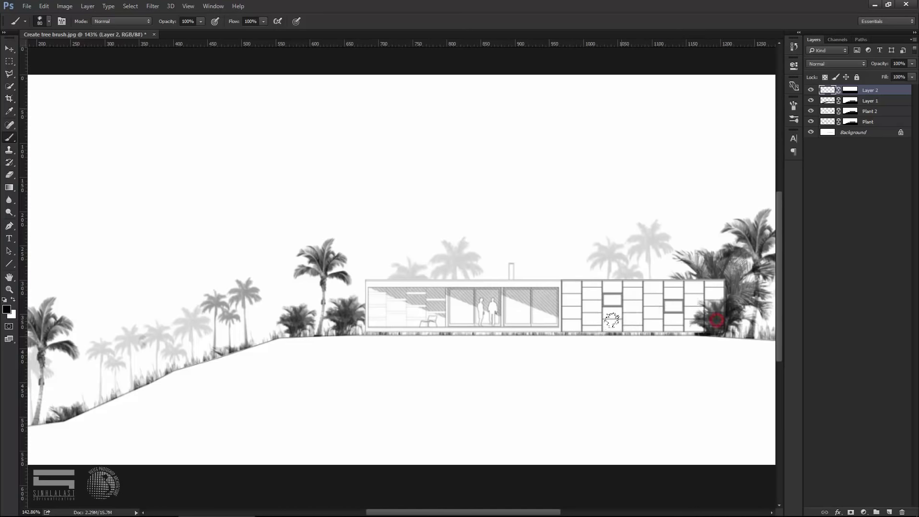
Step: Stamp a tall palm where the glass wall meets the panelled block
{"action": "scroll", "coordinate": [606, 311], "scroll_direction": "down", "scroll_amount": 2}
{"action": "scroll", "coordinate": [606, 310], "scroll_direction": "up", "scroll_amount": 1}
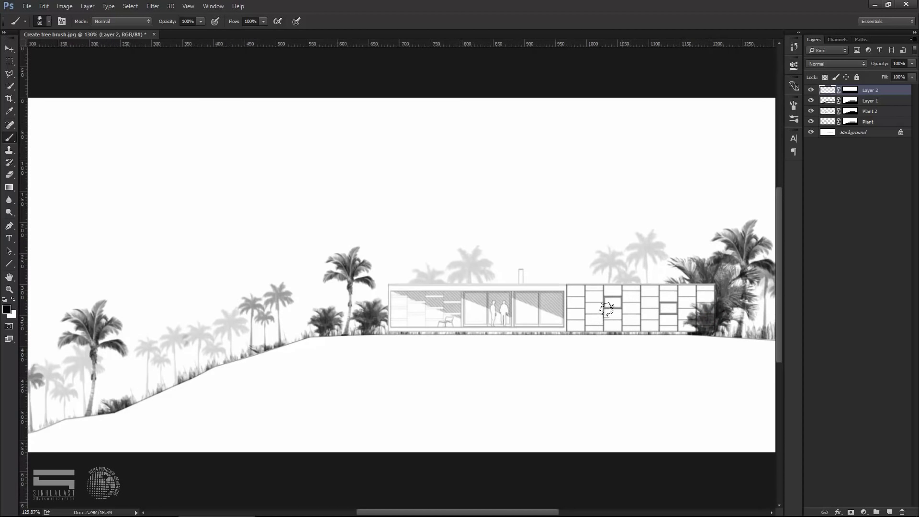
{"action": "left_click", "coordinate": [49, 21]}
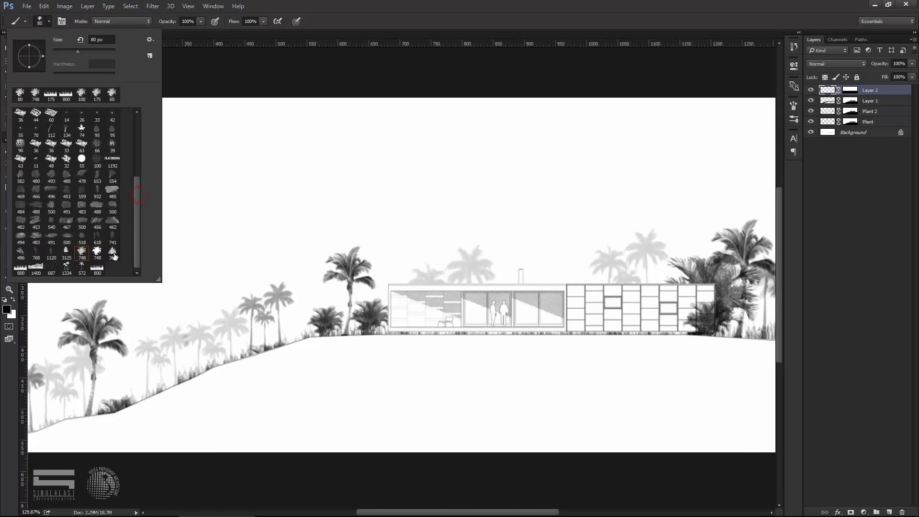
{"action": "left_click", "coordinate": [81, 267]}
{"action": "left_click", "coordinate": [509, 268]}
{"action": "key", "text": "ctrl+z"}
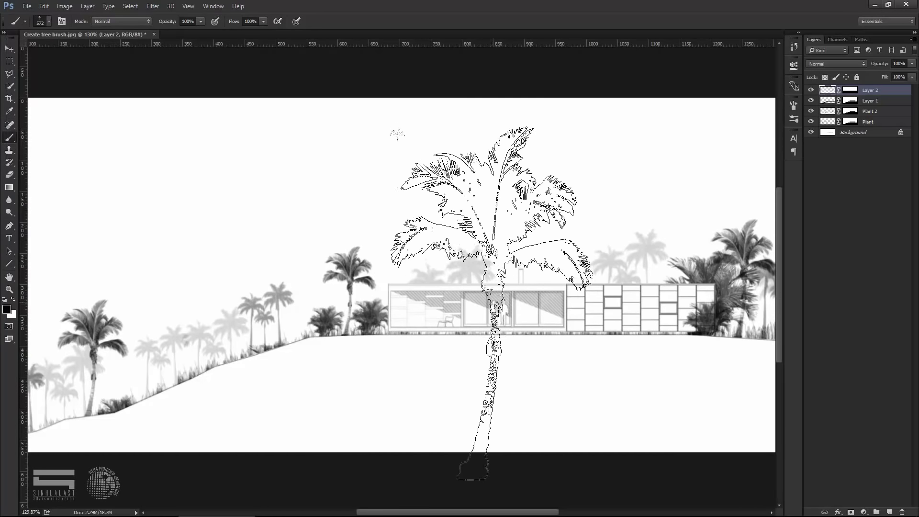
{"action": "key", "text": "bracketleft"}
{"action": "key", "text": "bracketleft"}
{"action": "key", "text": "bracketleft"}
{"action": "key", "text": "bracketleft"}
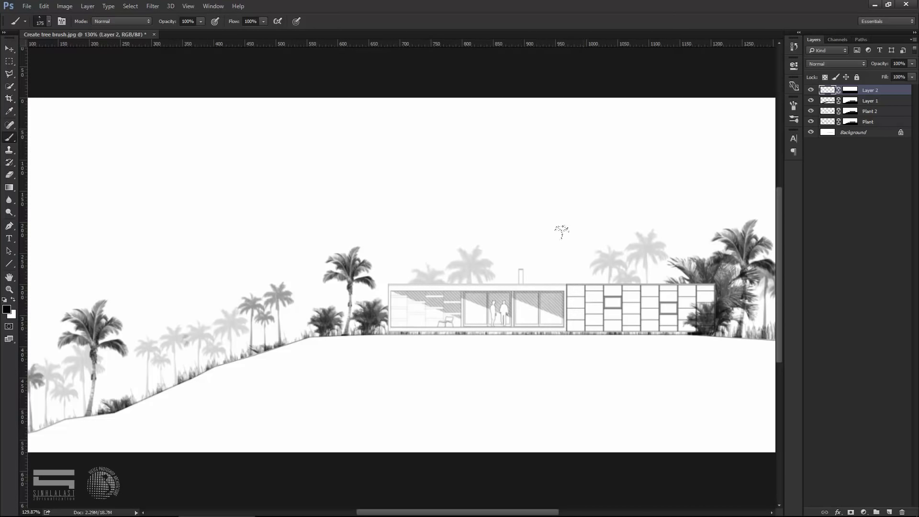
{"action": "left_click", "coordinate": [585, 268]}
Step: Stamp a small palm in front of the house's left window
{"action": "scroll", "coordinate": [596, 277], "scroll_direction": "down", "scroll_amount": 1}
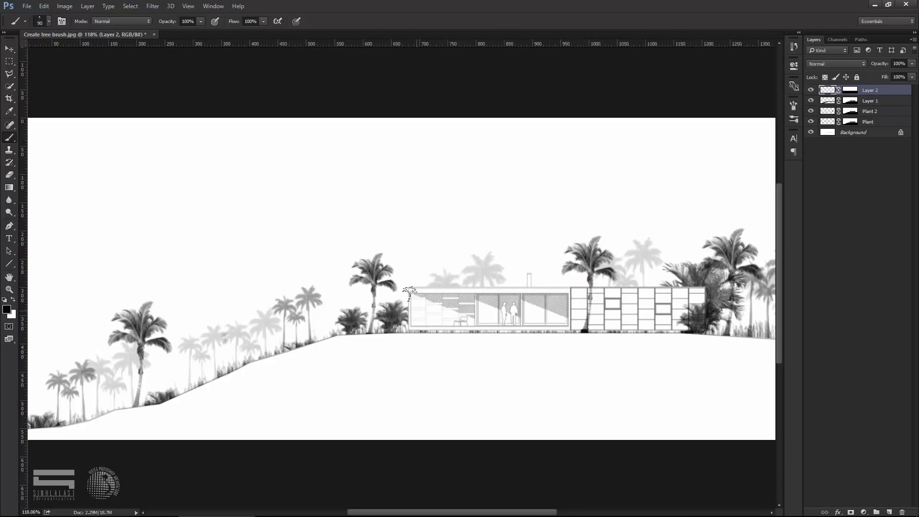
{"action": "left_click", "coordinate": [424, 301]}
{"action": "key", "text": "bracketleft"}
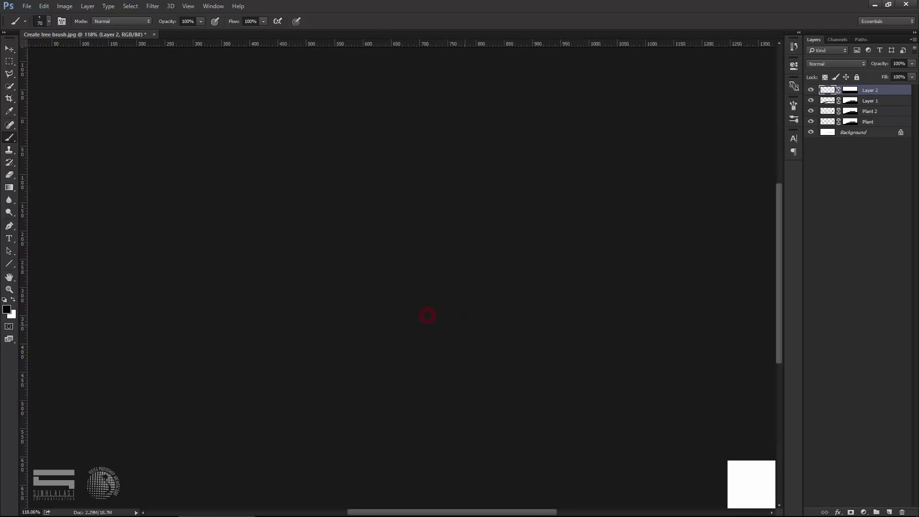
{"action": "scroll", "coordinate": [431, 302], "scroll_direction": "down", "scroll_amount": 1}
{"action": "key", "text": "v"}
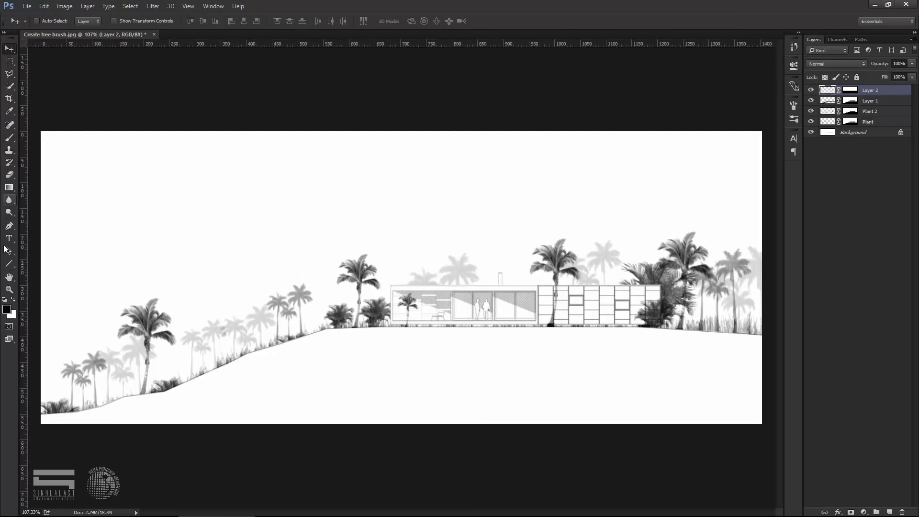
{"action": "left_click", "coordinate": [8, 137]}
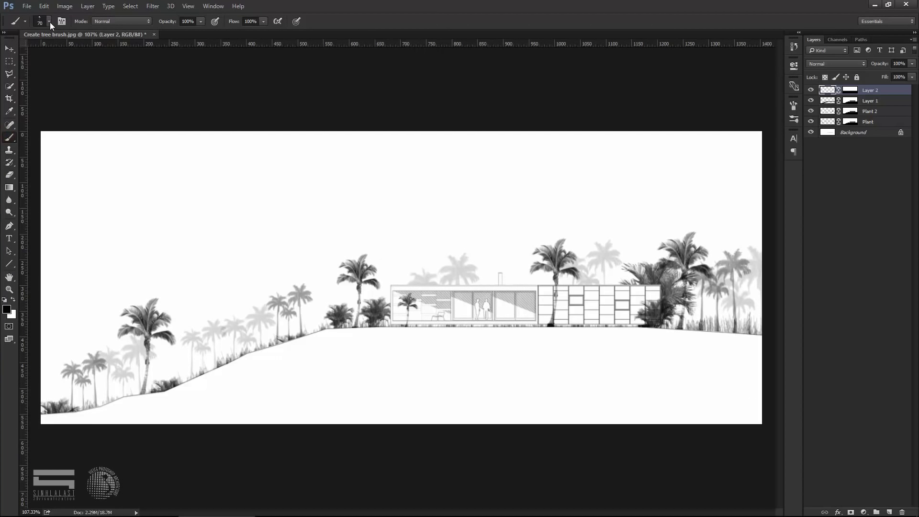
{"action": "left_click", "coordinate": [48, 22]}
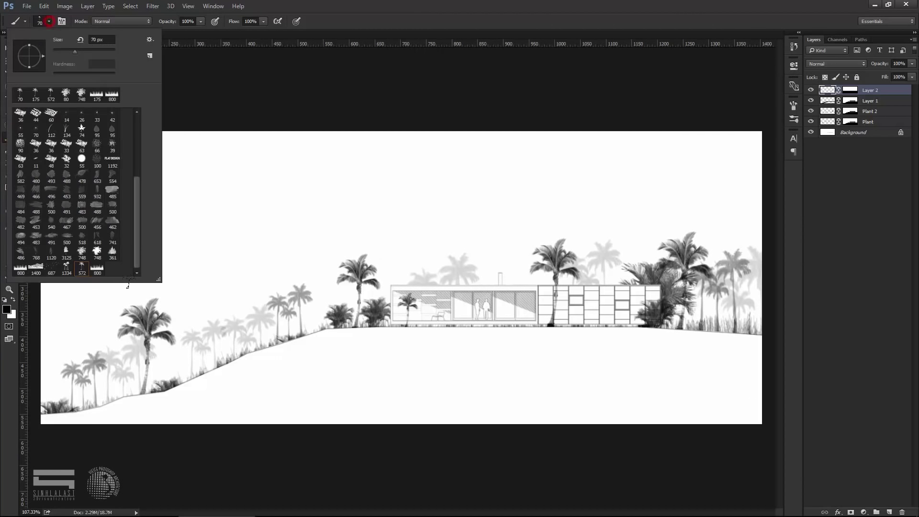
Step: Stamp the mountain range brush, slightly enlarged, across the scene on a new Layer 3
{"action": "double_click", "coordinate": [36, 266]}
{"action": "left_click", "coordinate": [406, 275]}
{"action": "key", "text": "ctrl+z"}
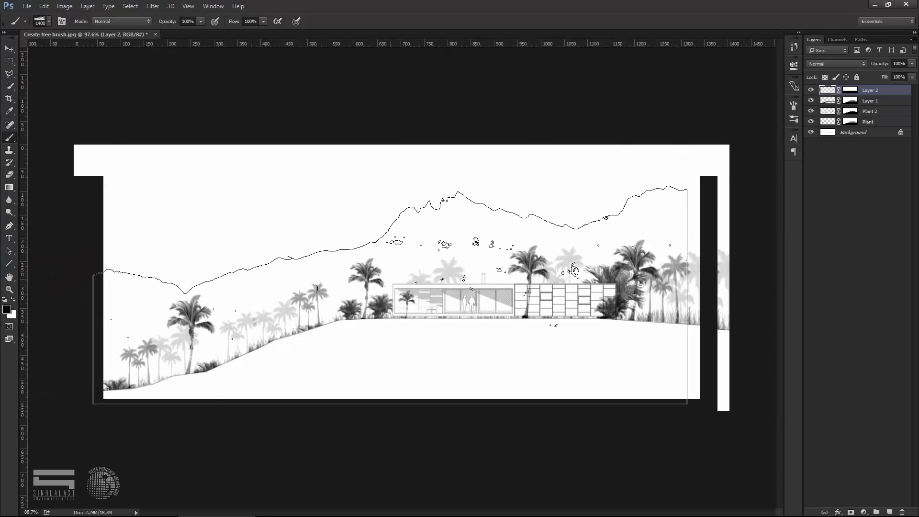
{"action": "scroll", "coordinate": [406, 275], "scroll_direction": "down", "scroll_amount": 3}
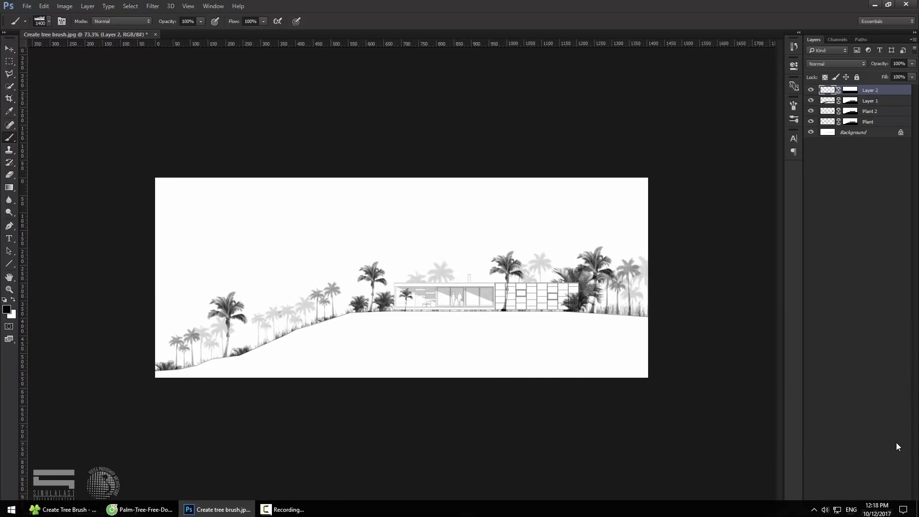
{"action": "left_click", "coordinate": [890, 512]}
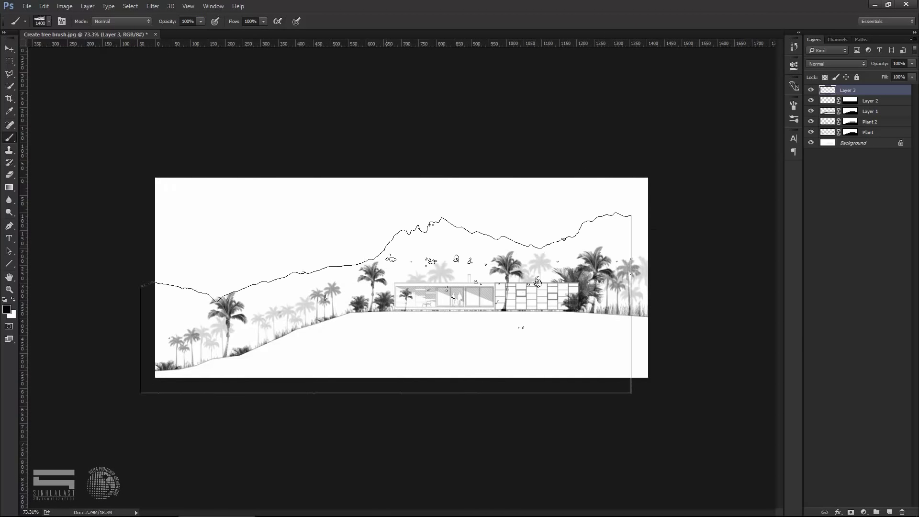
{"action": "key", "text": "bracketright"}
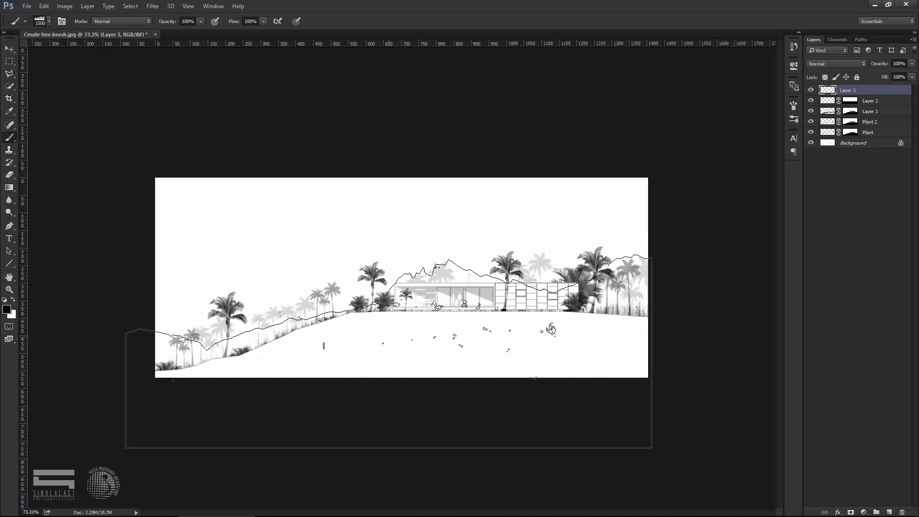
{"action": "left_click", "coordinate": [390, 330]}
Step: Fade Layer 3's mountain texture to 12% opacity and nudge it slightly upward
{"action": "key", "text": "v"}
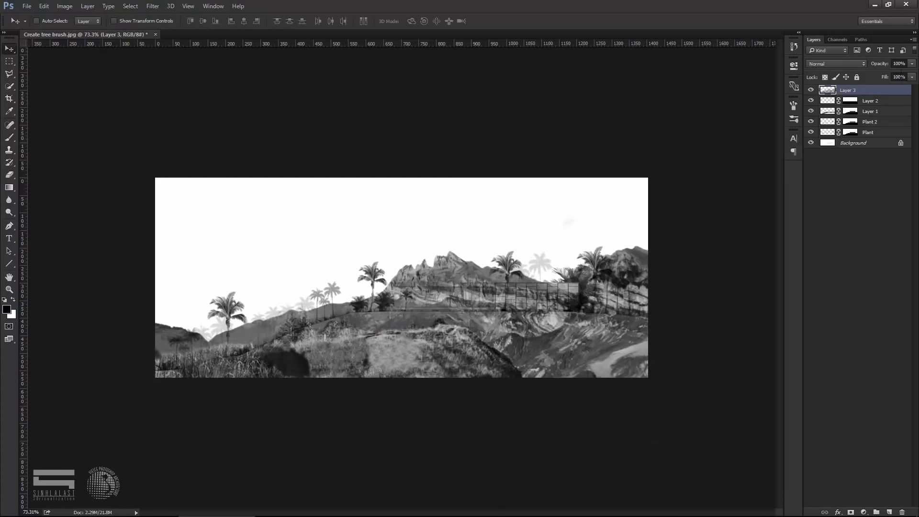
{"action": "left_click", "coordinate": [913, 64]}
{"action": "left_click", "coordinate": [868, 75]}
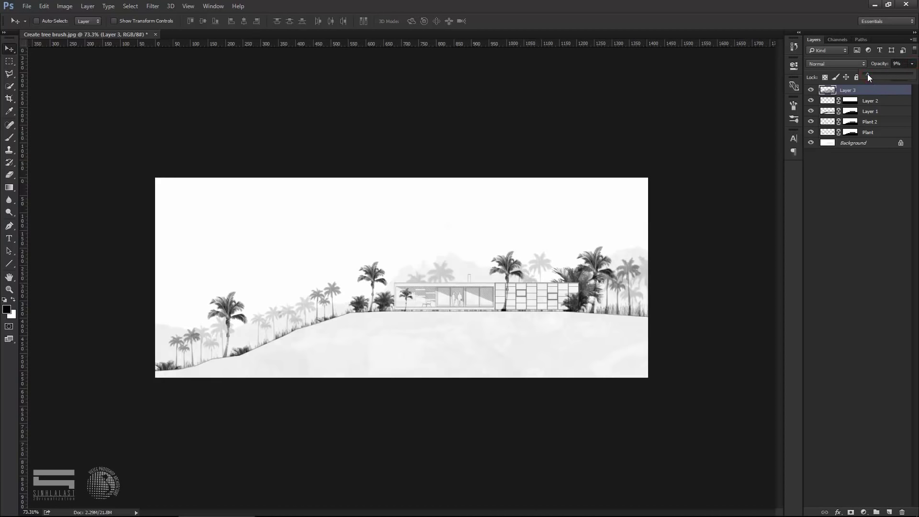
{"action": "left_click_drag", "start_coordinate": [869, 77], "coordinate": [871, 77]}
{"action": "scroll", "coordinate": [433, 322], "scroll_direction": "up", "scroll_amount": 1}
{"action": "left_click_drag", "start_coordinate": [432, 350], "coordinate": [415, 343]}
{"action": "scroll", "coordinate": [467, 312], "scroll_direction": "up", "scroll_amount": 5}
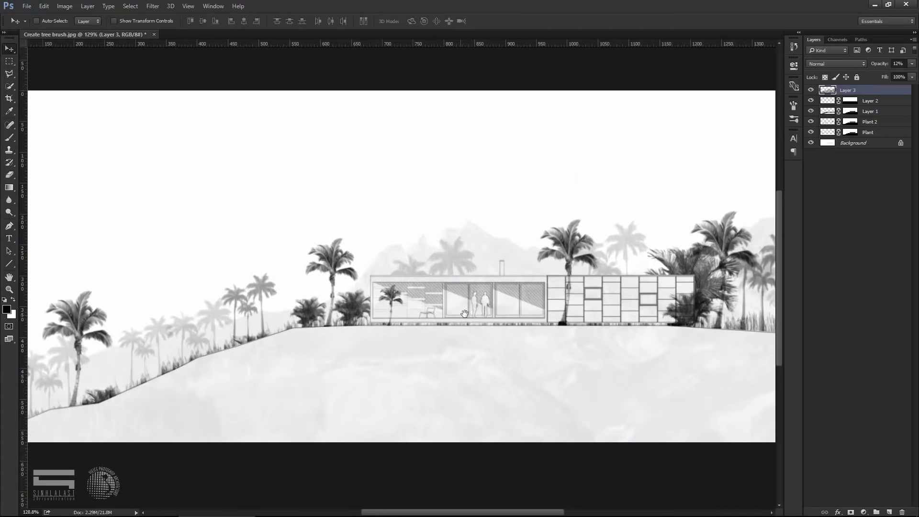
Step: Delete the mountain texture inside a rectangular marquee around the house, then fit the image
{"action": "key", "text": "m"}
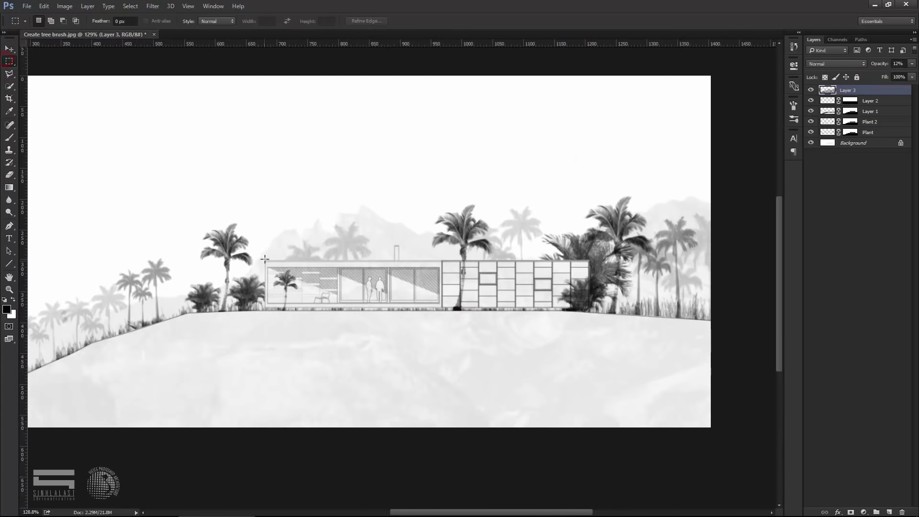
{"action": "left_click_drag", "start_coordinate": [266, 260], "coordinate": [557, 307]}
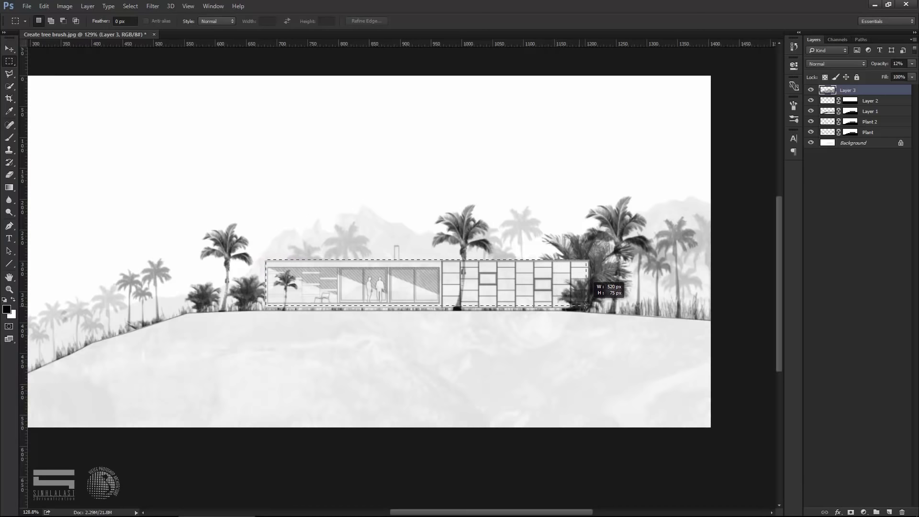
{"action": "left_click_drag", "start_coordinate": [557, 307], "coordinate": [586, 309]}
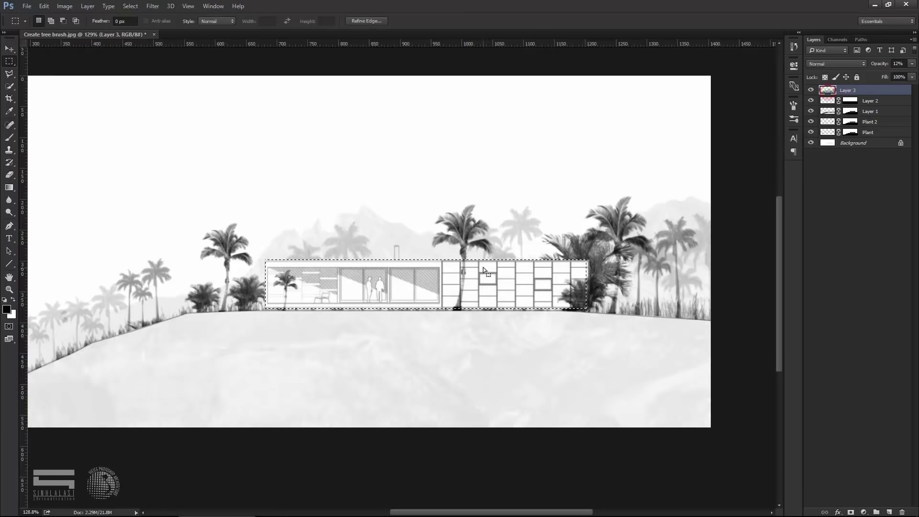
{"action": "key", "text": "v"}
{"action": "key", "text": "ctrl+0"}
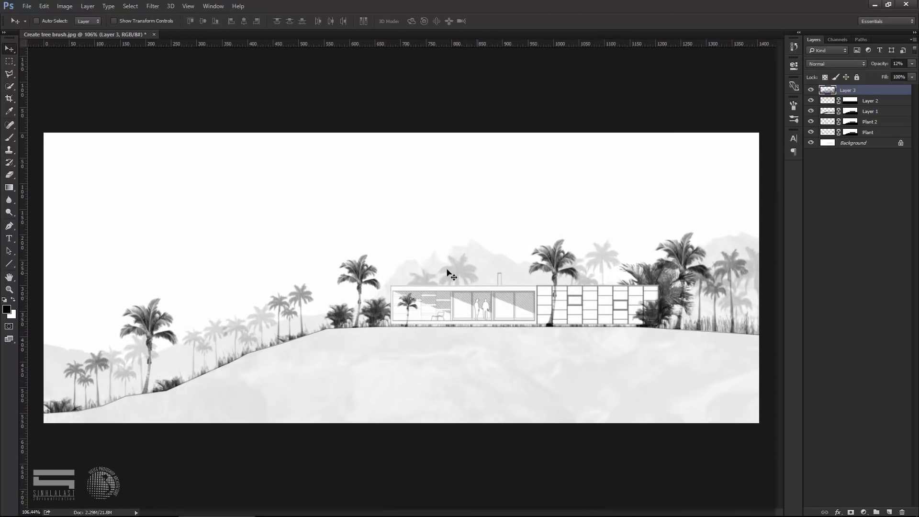
{"action": "scroll", "coordinate": [467, 300], "scroll_direction": "down", "scroll_amount": 1}
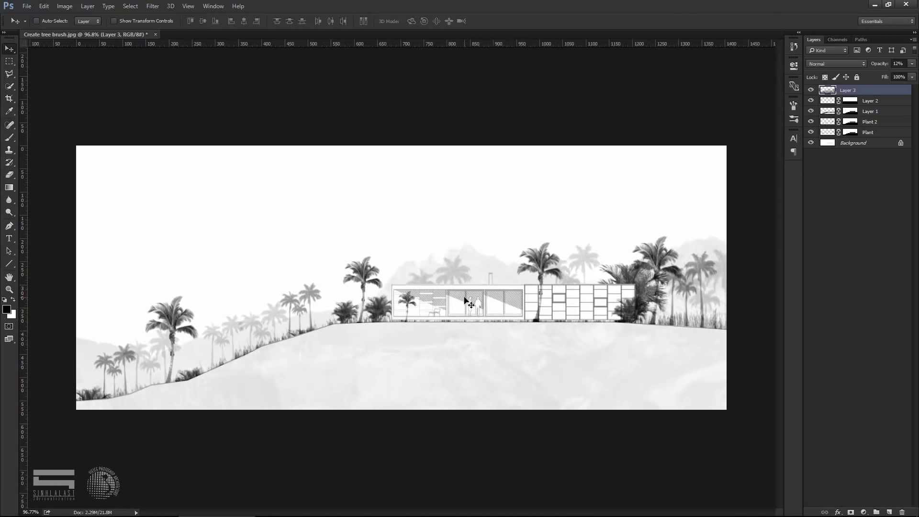
{"action": "scroll", "coordinate": [467, 301], "scroll_direction": "down", "scroll_amount": 1}
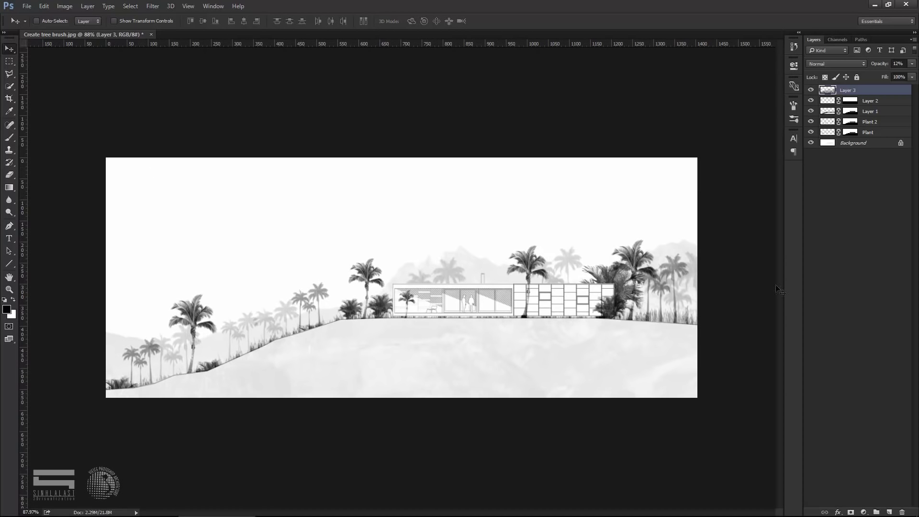
Step: Rename Layer 3 to 'Mountain' and add a new empty layer above it
{"action": "double_click", "coordinate": [851, 91]}
{"action": "type", "text": "Mountain"}
{"action": "key", "text": "Return"}
{"action": "left_click", "coordinate": [889, 511]}
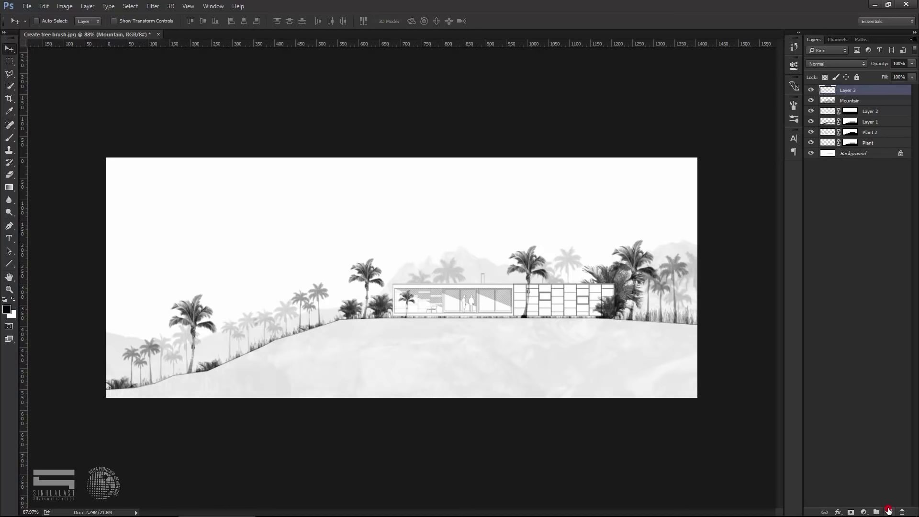
Step: Paint a flock of birds into the upper-left sky with the scattered birds brush
{"action": "left_click", "coordinate": [11, 139]}
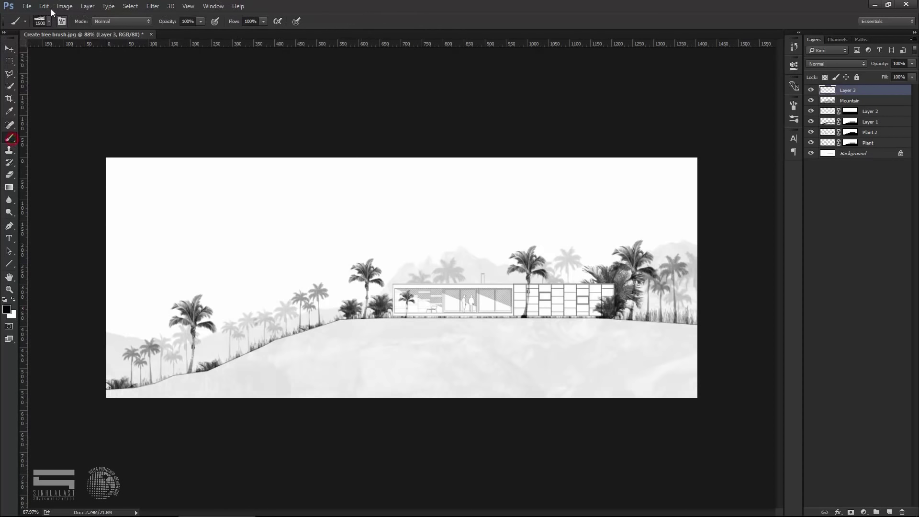
{"action": "left_click", "coordinate": [48, 20]}
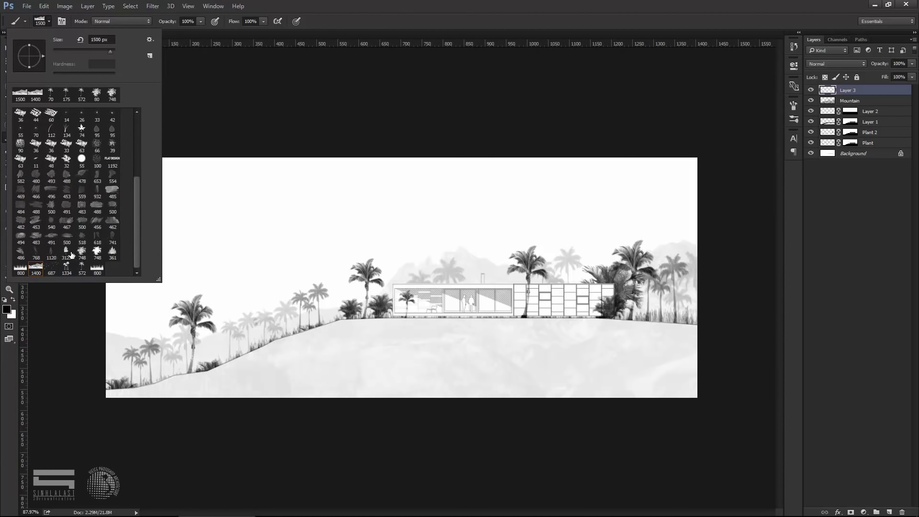
{"action": "left_click", "coordinate": [51, 269]}
{"action": "left_click", "coordinate": [297, 231]}
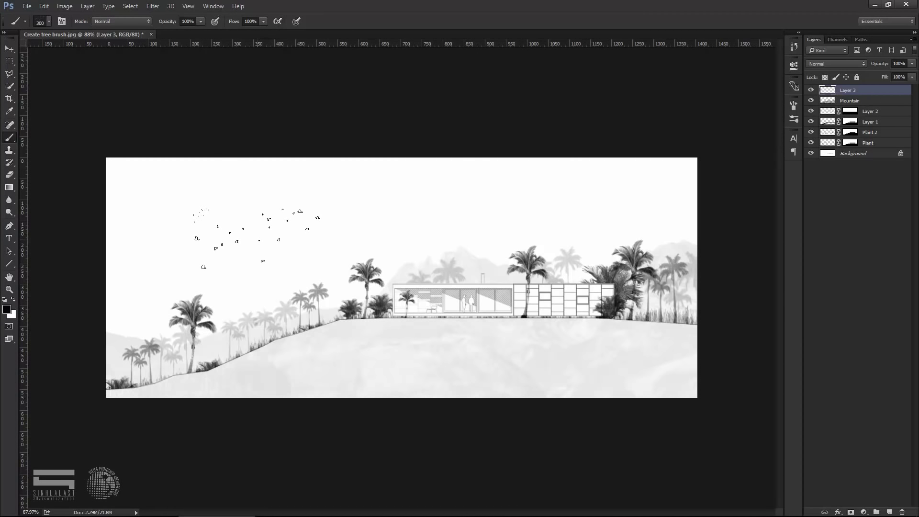
{"action": "key", "text": "bracketright"}
{"action": "key", "text": "bracketleft"}
{"action": "left_click", "coordinate": [260, 241]}
Step: Rename the new bird layer to 'Birds'
{"action": "key", "text": "v"}
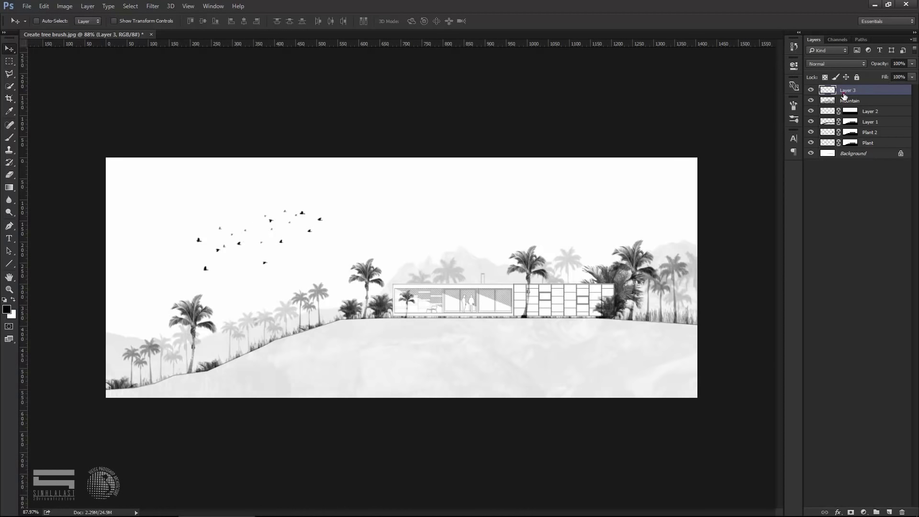
{"action": "double_click", "coordinate": [845, 91]}
{"action": "type", "text": "s"}
{"action": "key", "text": "Return"}
Step: Rotate, flip vertically and tilt the bird flock, and move it into the upper-left sky
{"action": "key", "text": "ctrl+t"}
{"action": "mouse_move", "coordinate": [335, 199]}
{"action": "left_mouse_down"}
{"action": "mouse_move", "coordinate": [344, 210]}
{"action": "mouse_move", "coordinate": [338, 198]}
{"action": "left_mouse_up"}
{"action": "right_click", "coordinate": [255, 225]}
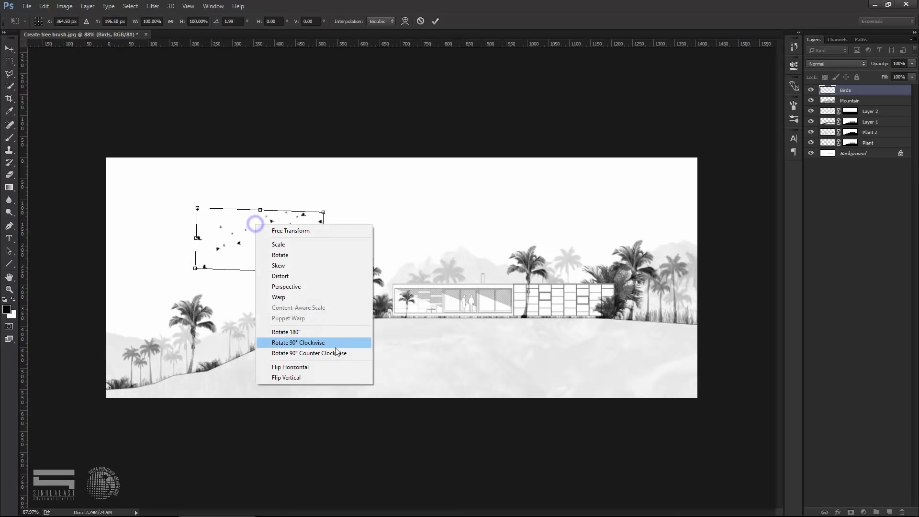
{"action": "left_click", "coordinate": [318, 367]}
{"action": "mouse_move", "coordinate": [346, 230]}
{"action": "left_mouse_down"}
{"action": "mouse_move", "coordinate": [349, 211]}
{"action": "mouse_move", "coordinate": [318, 199]}
{"action": "left_mouse_up"}
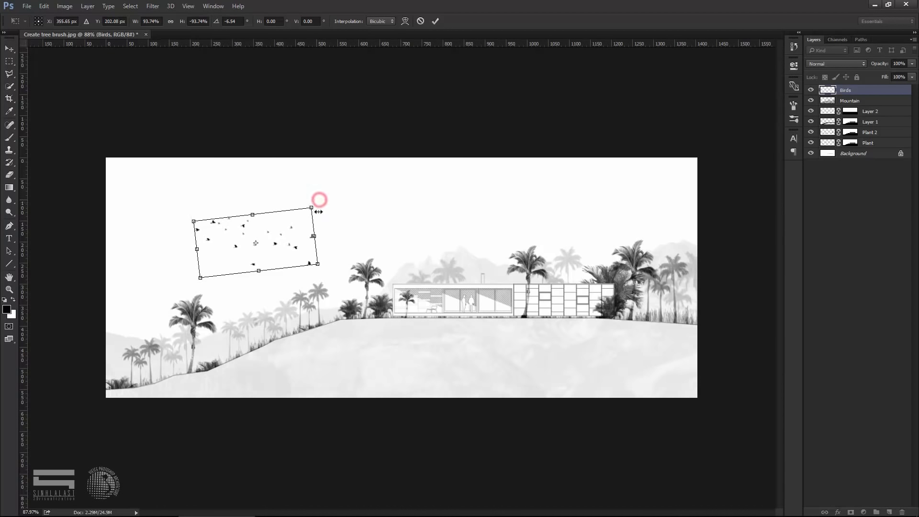
{"action": "key", "text": "Return"}
{"action": "mouse_move", "coordinate": [325, 231]}
{"action": "left_mouse_down"}
{"action": "mouse_move", "coordinate": [265, 241]}
{"action": "mouse_move", "coordinate": [300, 232]}
{"action": "mouse_move", "coordinate": [321, 202]}
{"action": "left_mouse_up"}
{"action": "key", "text": "ctrl+t"}
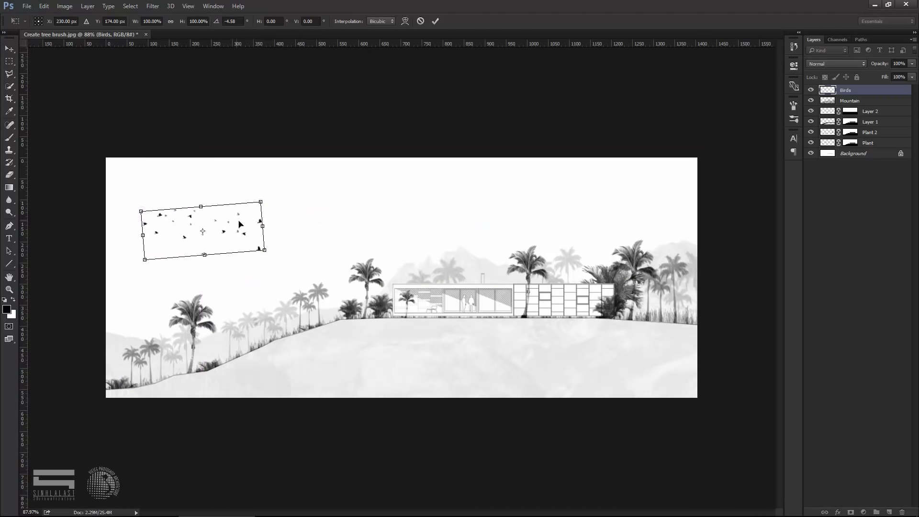
{"action": "key", "text": "Return"}
Step: Fade the Birds layer to about 32% opacity
{"action": "left_click", "coordinate": [912, 63]}
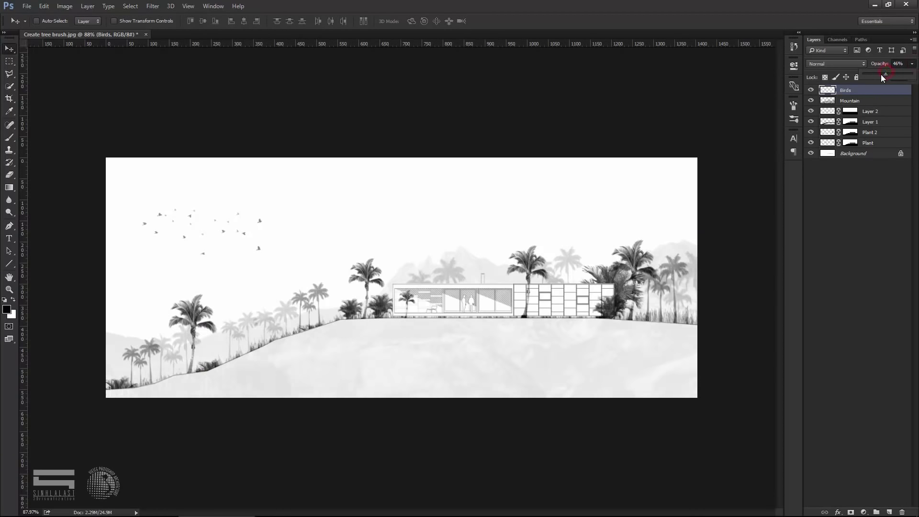
{"action": "left_click_drag", "start_coordinate": [884, 75], "coordinate": [879, 75]}
{"action": "left_click", "coordinate": [596, 82]}
Step: Group the layers from Birds through Plant into a new group named 'Env'
{"action": "scroll", "coordinate": [338, 270], "scroll_direction": "down", "scroll_amount": 1}
{"action": "scroll", "coordinate": [338, 269], "scroll_direction": "up", "scroll_amount": 2}
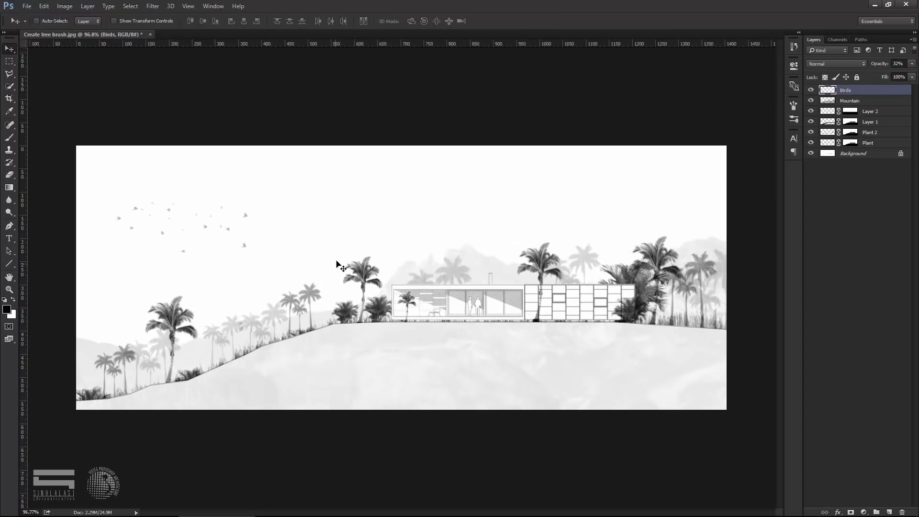
{"action": "left_click", "coordinate": [868, 144]}
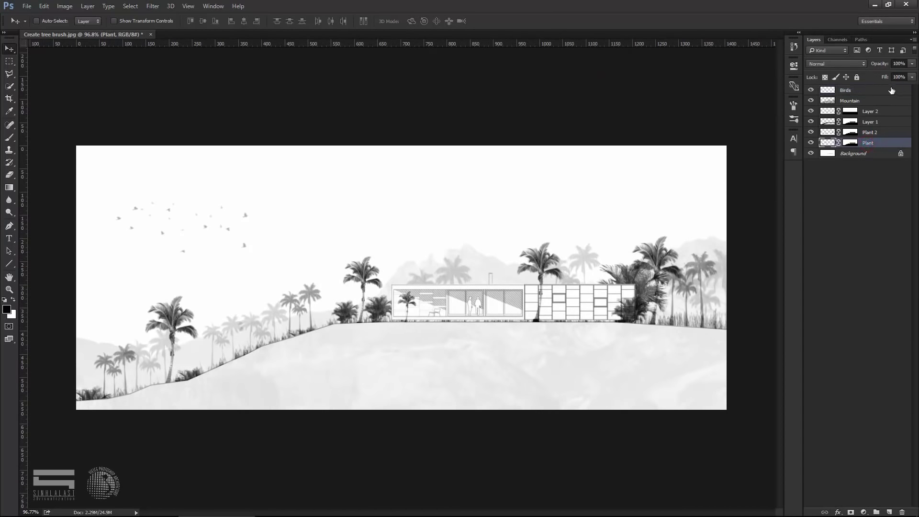
{"action": "left_click", "coordinate": [891, 89], "text": "shift"}
{"action": "right_click", "coordinate": [884, 122]}
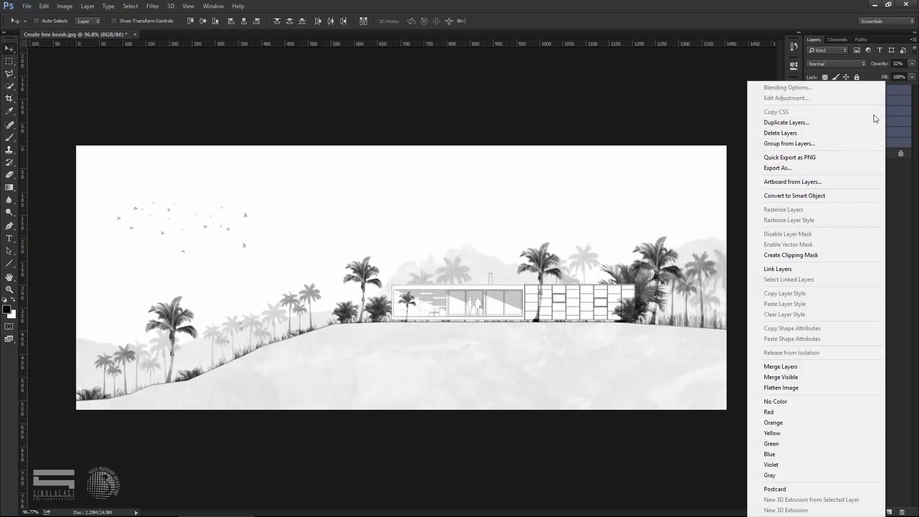
{"action": "left_click", "coordinate": [795, 143]}
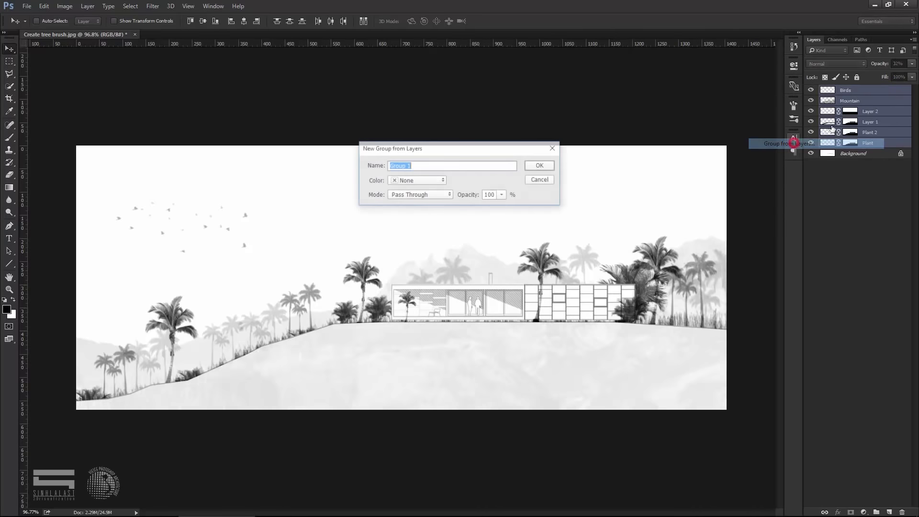
{"action": "left_click", "coordinate": [431, 166]}
{"action": "double_click", "coordinate": [430, 166]}
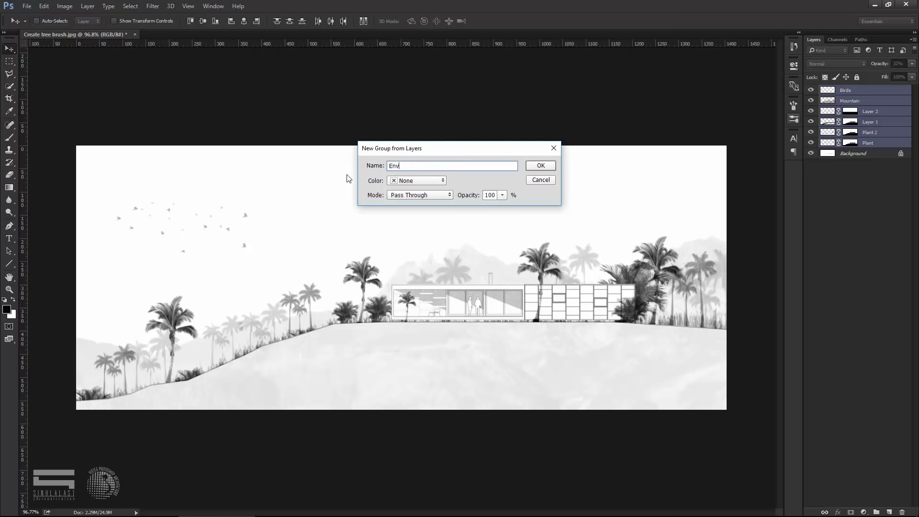
{"action": "type", "text": "Env"}
{"action": "left_click", "coordinate": [540, 164]}
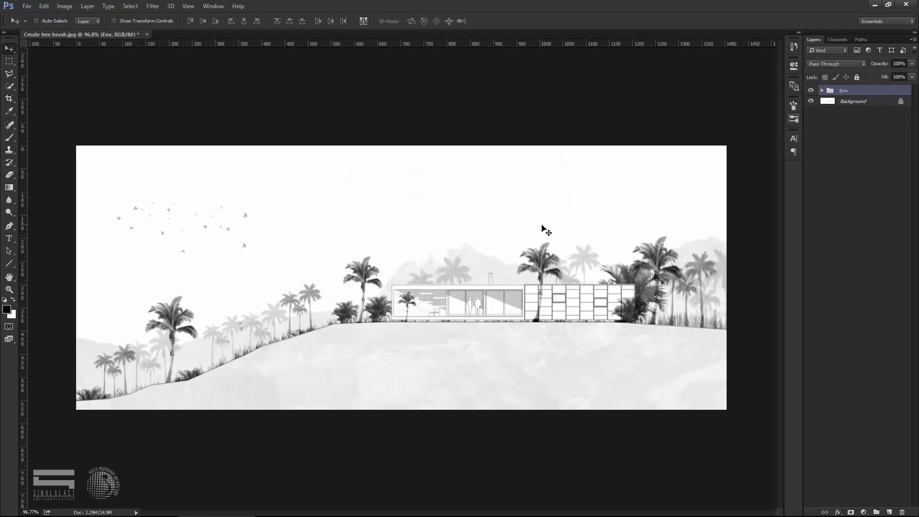
Step: Toggle the Env group's visibility to compare the scenery with the bare drawing
{"action": "scroll", "coordinate": [544, 229], "scroll_direction": "up", "scroll_amount": 1}
{"action": "left_click", "coordinate": [811, 91]}
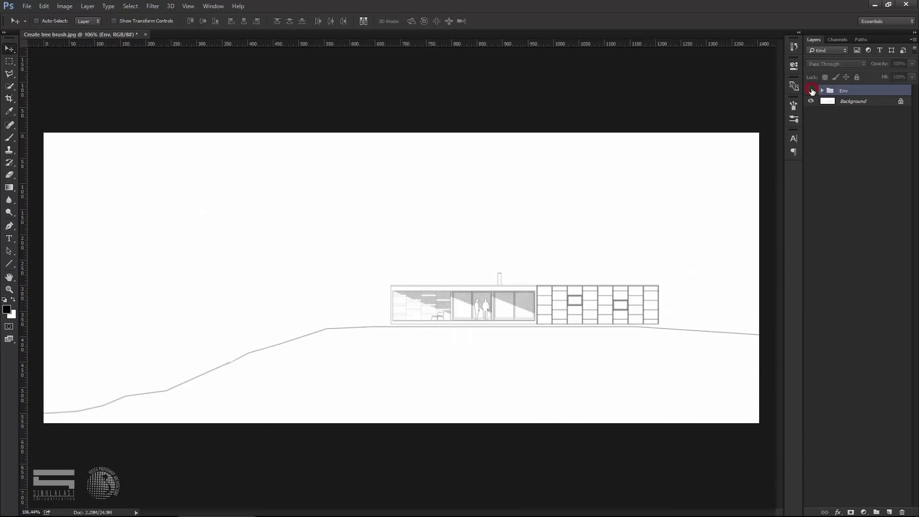
{"action": "left_click", "coordinate": [811, 91]}
{"action": "left_click", "coordinate": [811, 91]}
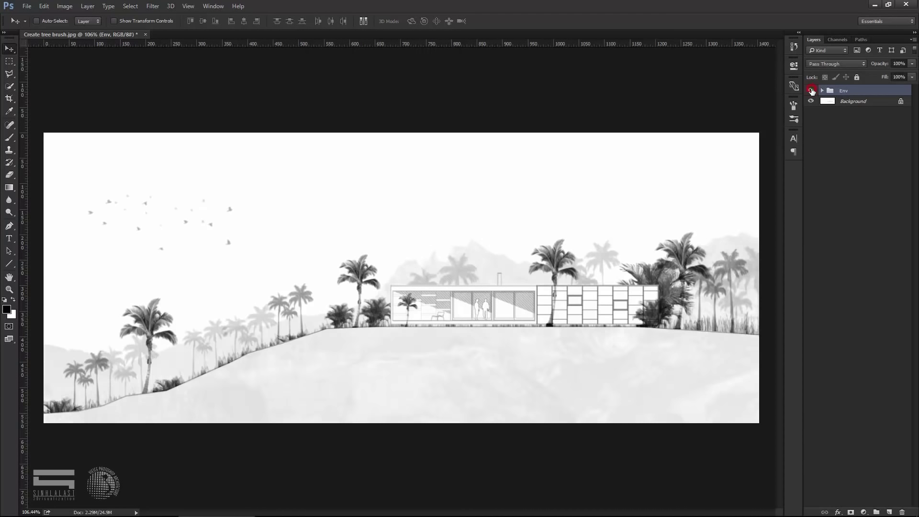
{"action": "left_click", "coordinate": [812, 91]}
{"action": "left_click", "coordinate": [812, 91]}
{"action": "left_click", "coordinate": [812, 91]}
Step: Add a Gradient Map adjustment layer and set its dark stop to deep navy
{"action": "left_click", "coordinate": [864, 512]}
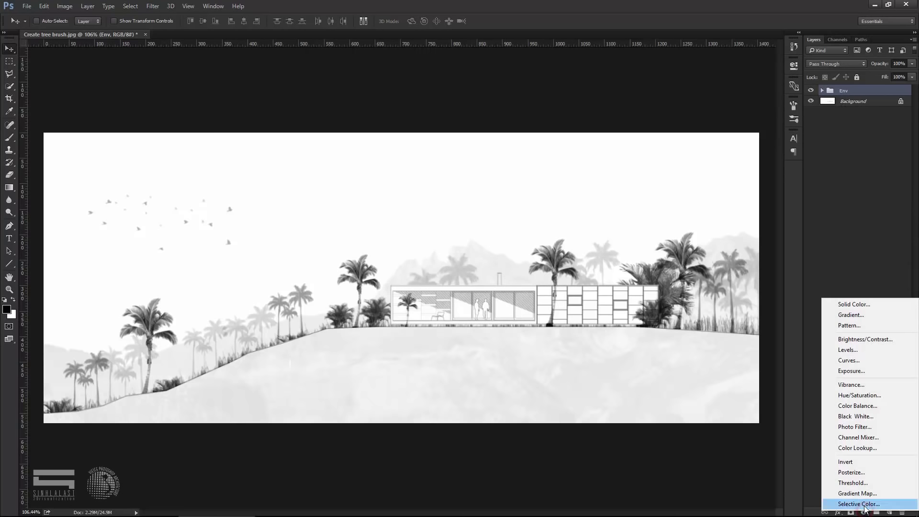
{"action": "left_click", "coordinate": [866, 493]}
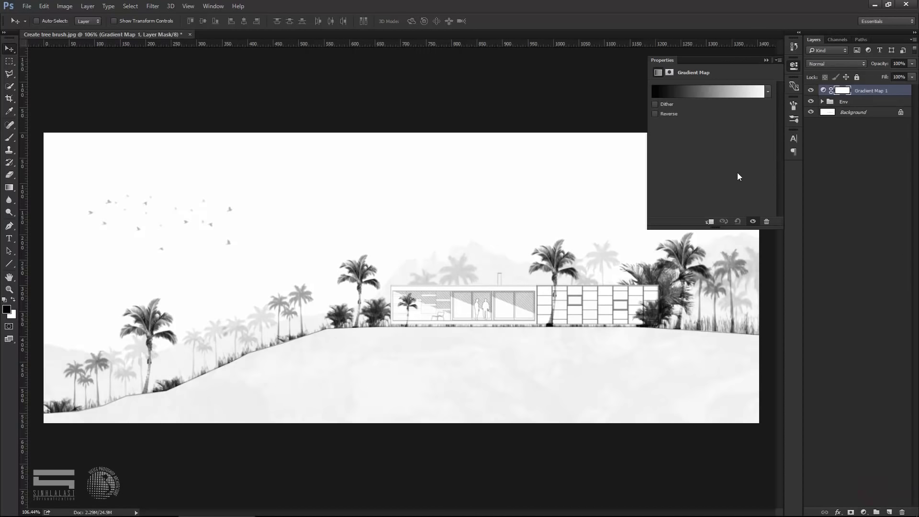
{"action": "left_click", "coordinate": [715, 92]}
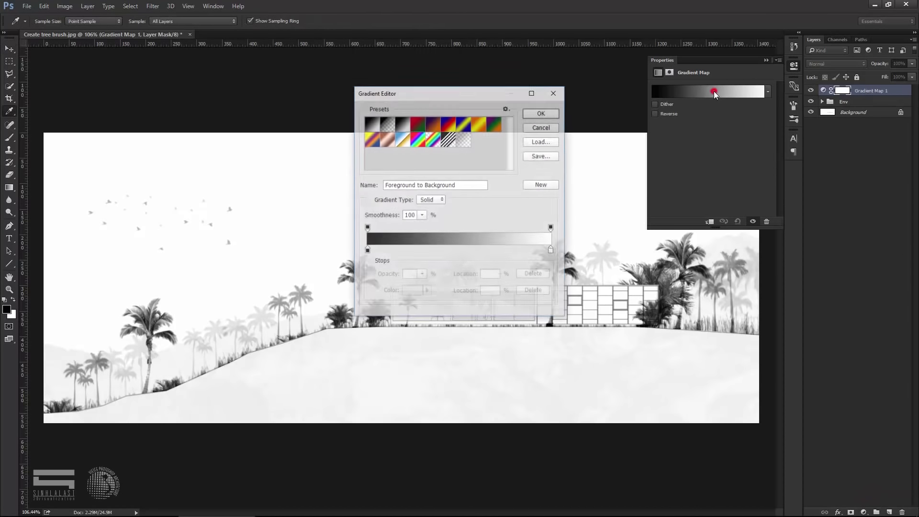
{"action": "double_click", "coordinate": [366, 250]}
{"action": "left_click", "coordinate": [575, 208]}
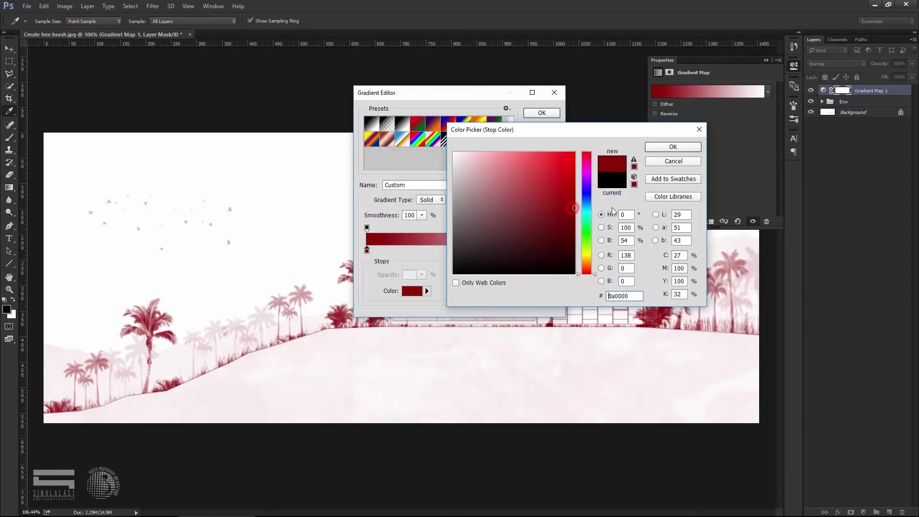
{"action": "left_click", "coordinate": [586, 197]}
{"action": "left_click_drag", "start_coordinate": [563, 215], "coordinate": [566, 243]}
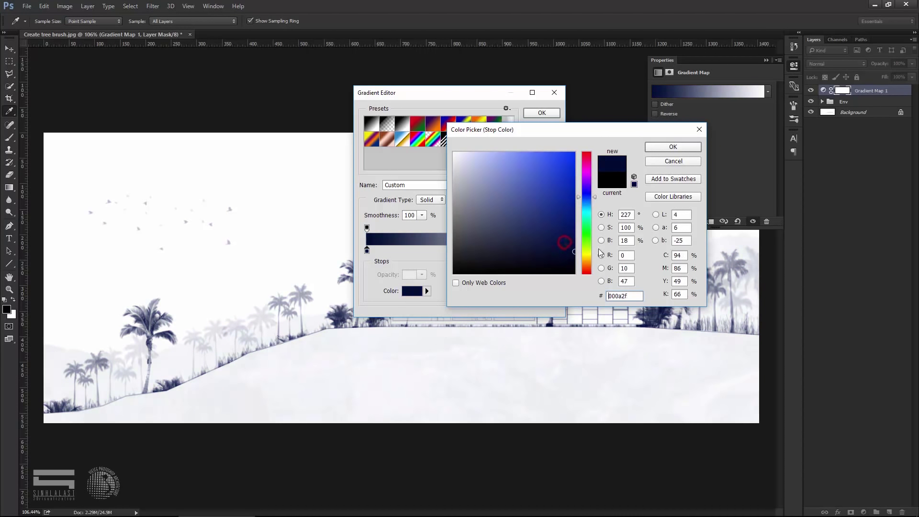
{"action": "left_click", "coordinate": [666, 147]}
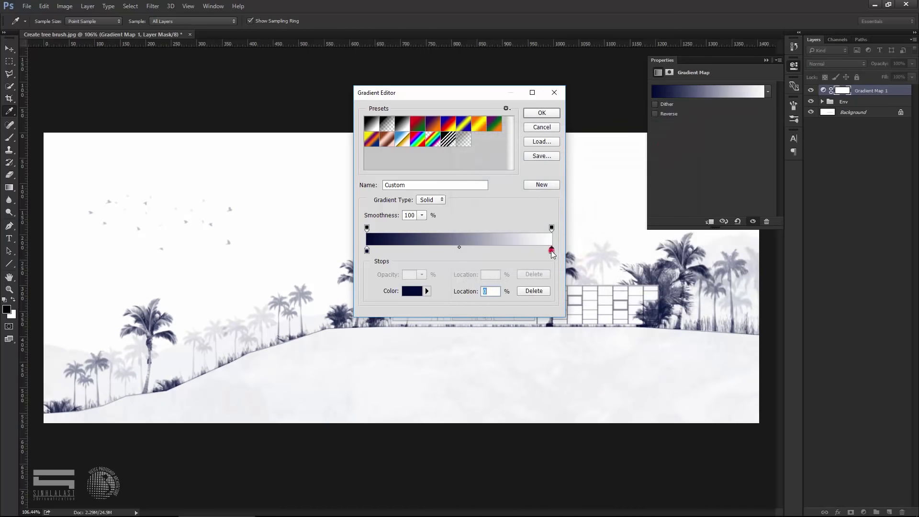
Step: Set the gradient's light stop to a very pale blue and apply the map
{"action": "left_click", "coordinate": [552, 251]}
{"action": "double_click", "coordinate": [552, 250]}
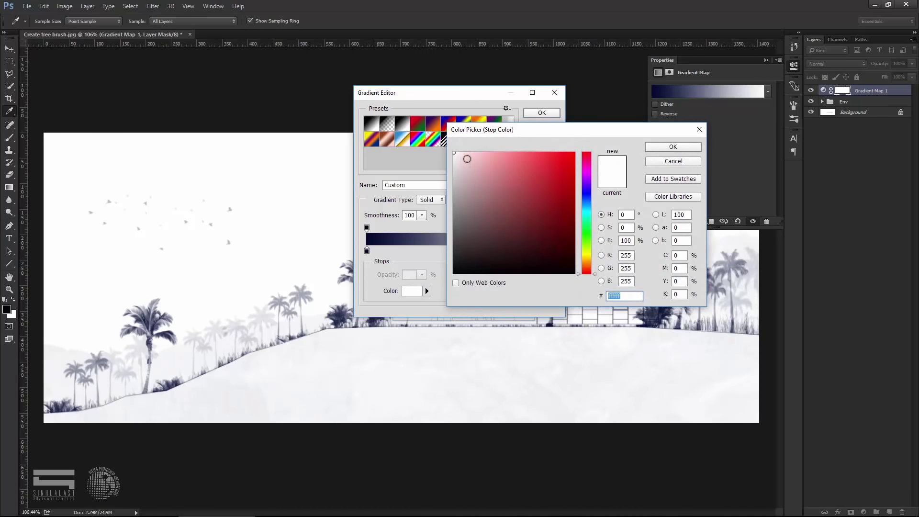
{"action": "left_click_drag", "start_coordinate": [591, 238], "coordinate": [592, 203]}
{"action": "left_click", "coordinate": [463, 161]}
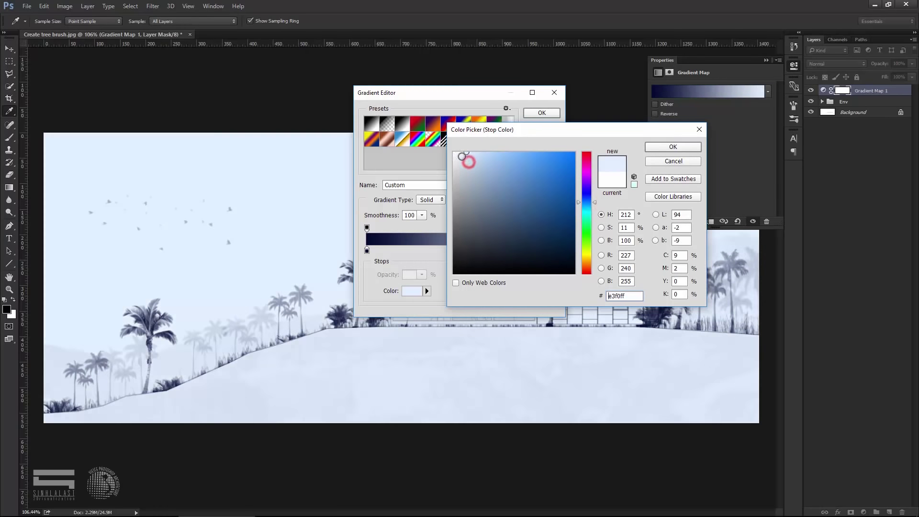
{"action": "left_click_drag", "start_coordinate": [463, 160], "coordinate": [457, 152]}
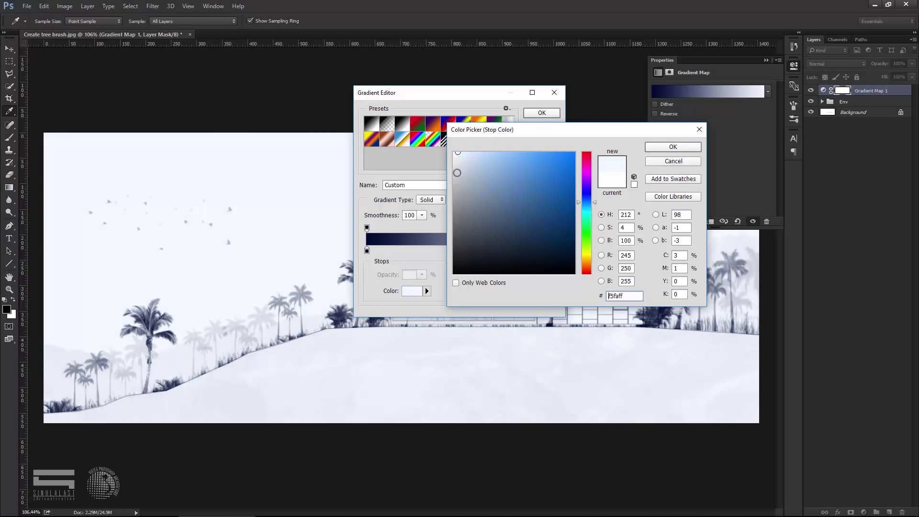
{"action": "left_click", "coordinate": [656, 147]}
{"action": "left_click", "coordinate": [550, 114]}
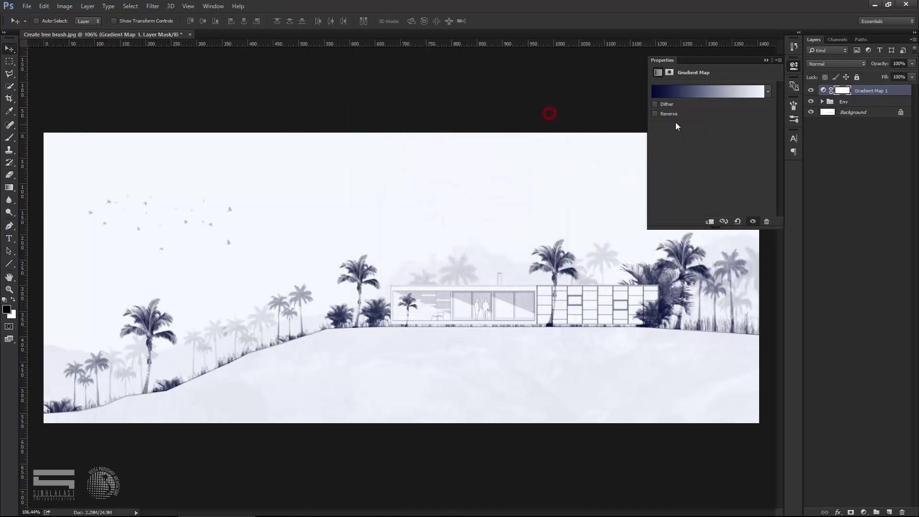
{"action": "left_click", "coordinate": [767, 59]}
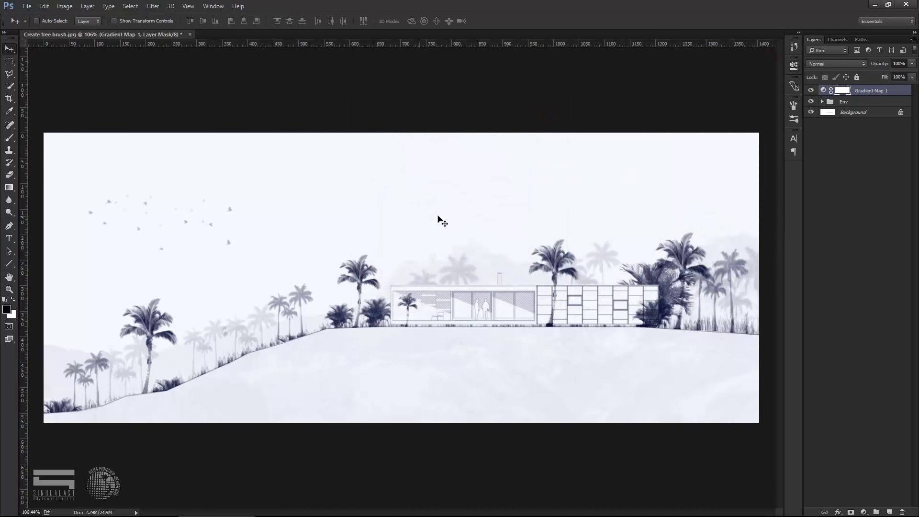
{"action": "left_click", "coordinate": [810, 91]}
Step: Move Gradient Map 1 into Env above Birds, collapse the group, and compare visibility
{"action": "left_click", "coordinate": [823, 102]}
{"action": "left_click_drag", "start_coordinate": [857, 91], "coordinate": [860, 108]}
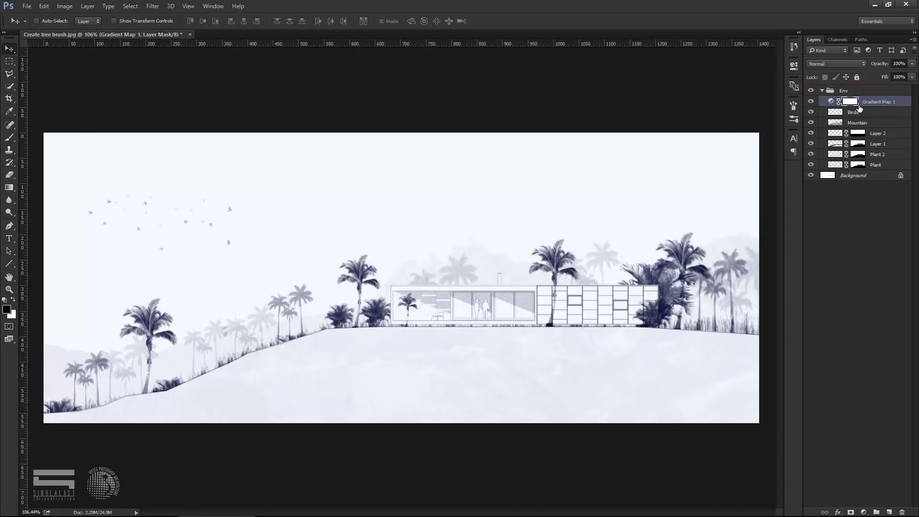
{"action": "left_click", "coordinate": [811, 90]}
{"action": "left_click", "coordinate": [811, 90]}
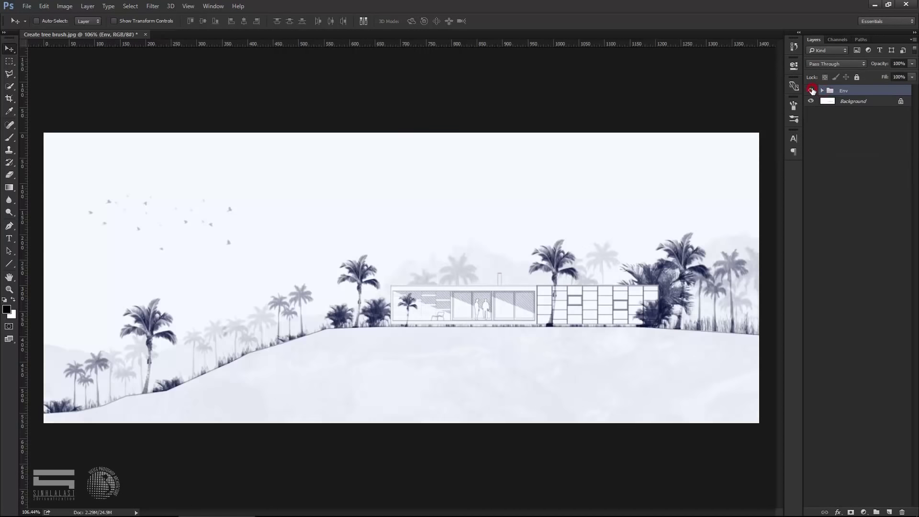
{"action": "left_click", "coordinate": [811, 91]}
{"action": "left_click", "coordinate": [811, 91]}
{"action": "left_click", "coordinate": [812, 91]}
{"action": "left_click", "coordinate": [811, 90]}
Step: Pan and zoom around the finished elevation to inspect the house's right end and trees
{"action": "scroll", "coordinate": [253, 350], "scroll_direction": "up", "scroll_amount": 5}
{"action": "scroll", "coordinate": [521, 313], "scroll_direction": "right", "scroll_amount": 2}
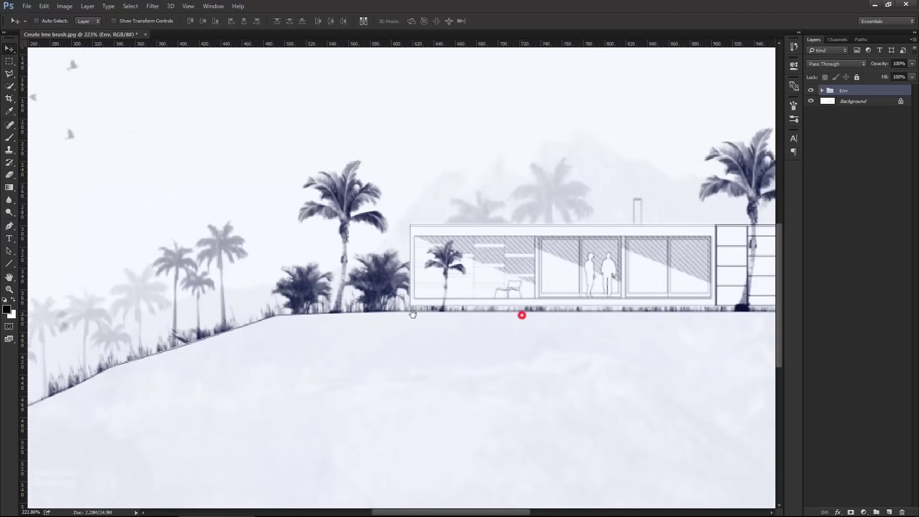
{"action": "scroll", "coordinate": [527, 316], "scroll_direction": "right", "scroll_amount": 5}
{"action": "scroll", "coordinate": [529, 318], "scroll_direction": "right", "scroll_amount": 3}
{"action": "scroll", "coordinate": [497, 333], "scroll_direction": "right", "scroll_amount": 1}
{"action": "left_click_drag", "start_coordinate": [542, 333], "coordinate": [452, 328]}
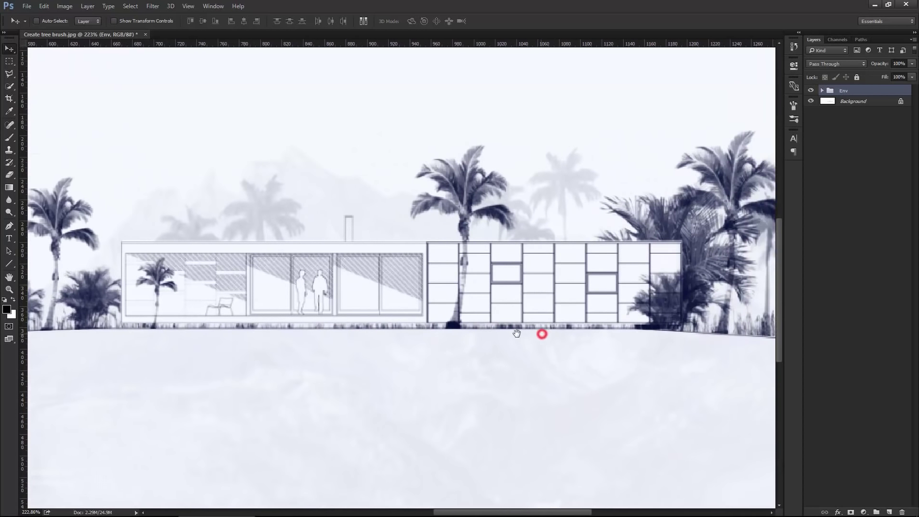
{"action": "scroll", "coordinate": [471, 325], "scroll_direction": "down", "scroll_amount": 2}
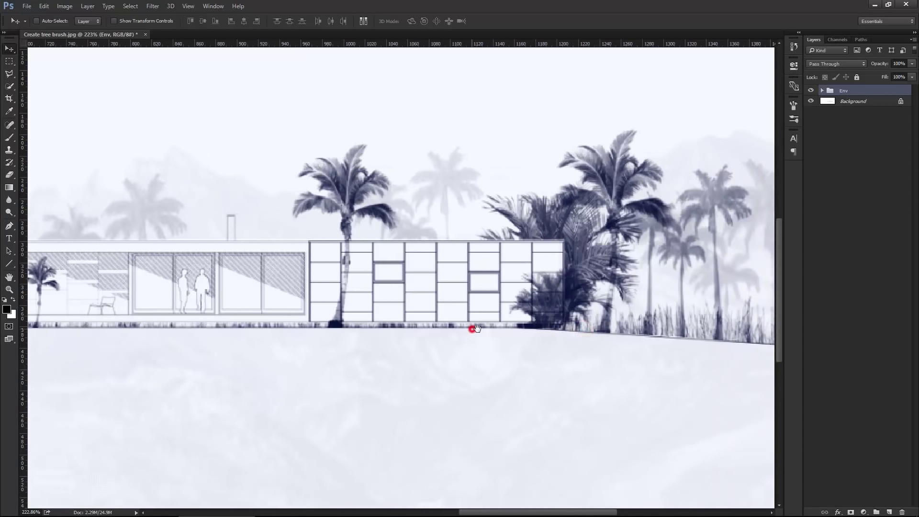
{"action": "scroll", "coordinate": [472, 327], "scroll_direction": "up", "scroll_amount": 1}
{"action": "scroll", "coordinate": [376, 325], "scroll_direction": "up", "scroll_amount": 1}
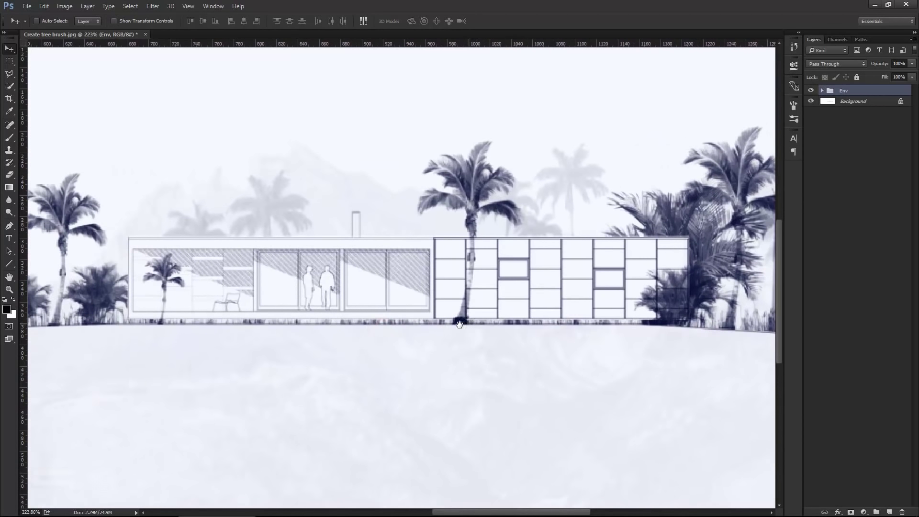
{"action": "left_click_drag", "start_coordinate": [468, 325], "coordinate": [467, 320]}
{"action": "scroll", "coordinate": [457, 322], "scroll_direction": "down", "scroll_amount": 1}
{"action": "scroll", "coordinate": [466, 312], "scroll_direction": "down", "scroll_amount": 1}
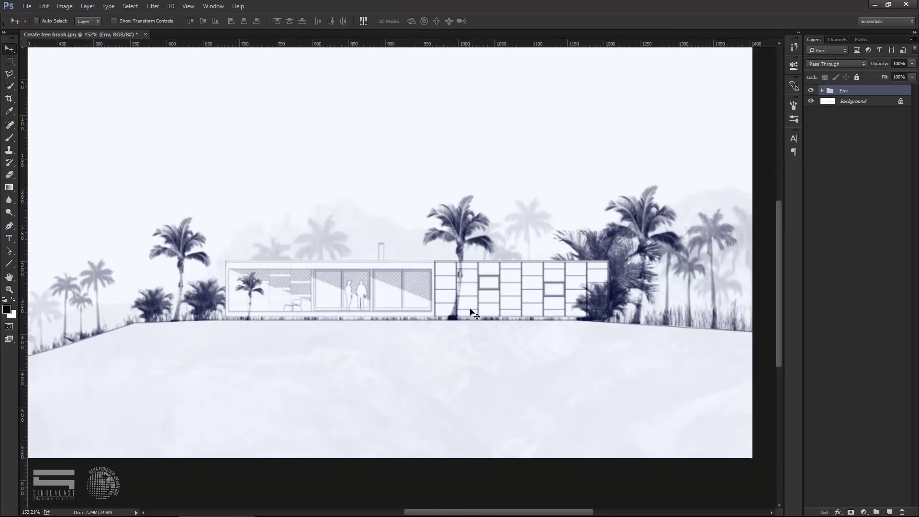
{"action": "scroll", "coordinate": [469, 313], "scroll_direction": "down", "scroll_amount": 1}
{"action": "scroll", "coordinate": [469, 312], "scroll_direction": "down", "scroll_amount": 1}
{"action": "scroll", "coordinate": [477, 306], "scroll_direction": "down", "scroll_amount": 1}
{"action": "scroll", "coordinate": [478, 305], "scroll_direction": "down", "scroll_amount": 1}
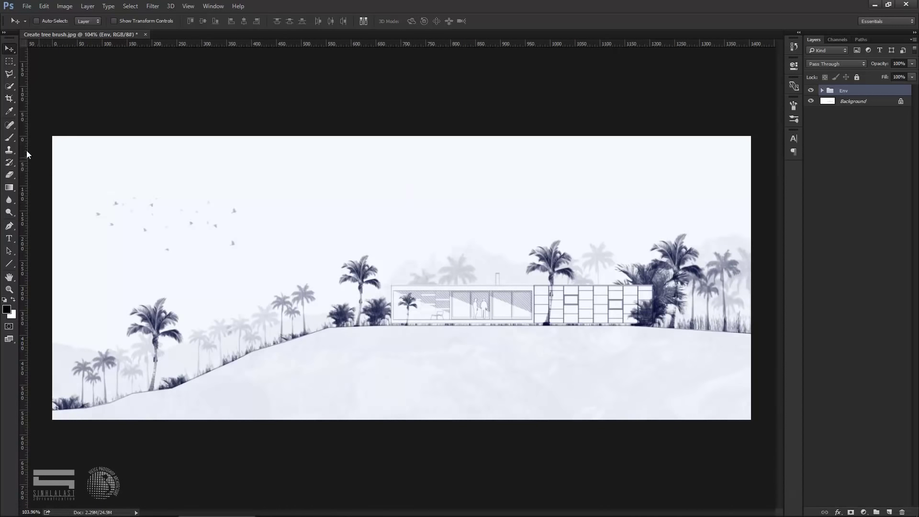
Step: Switch to the Brush tool and resize the brush preset list to browse the presets
{"action": "left_click", "coordinate": [9, 139]}
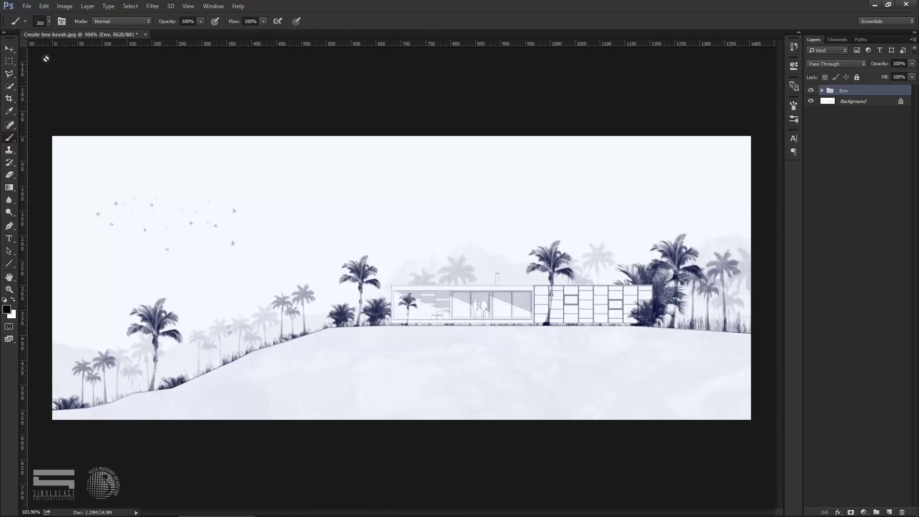
{"action": "left_click", "coordinate": [49, 22]}
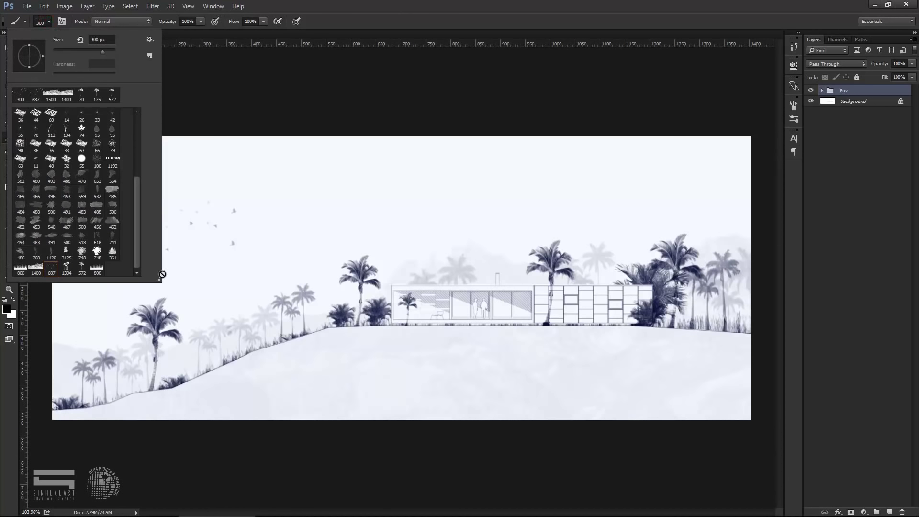
{"action": "left_click_drag", "start_coordinate": [159, 281], "coordinate": [369, 438]}
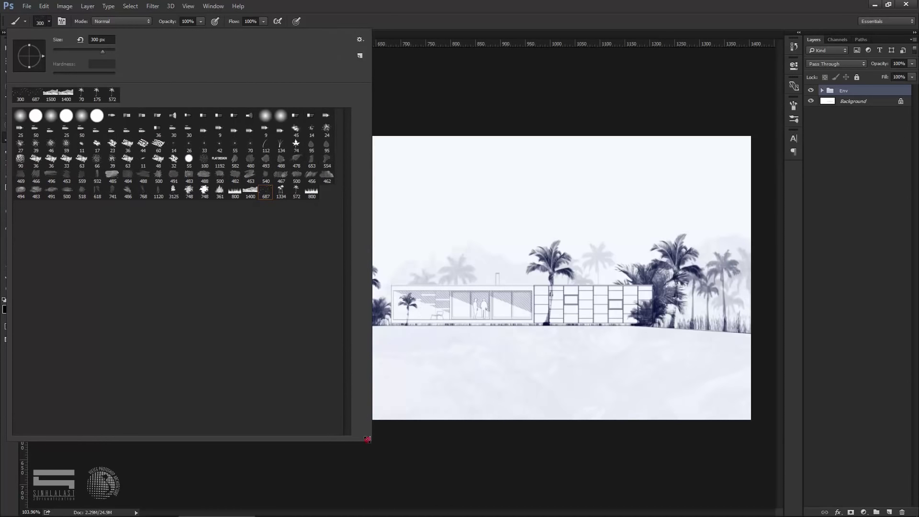
{"action": "left_click_drag", "start_coordinate": [367, 439], "coordinate": [372, 224]}
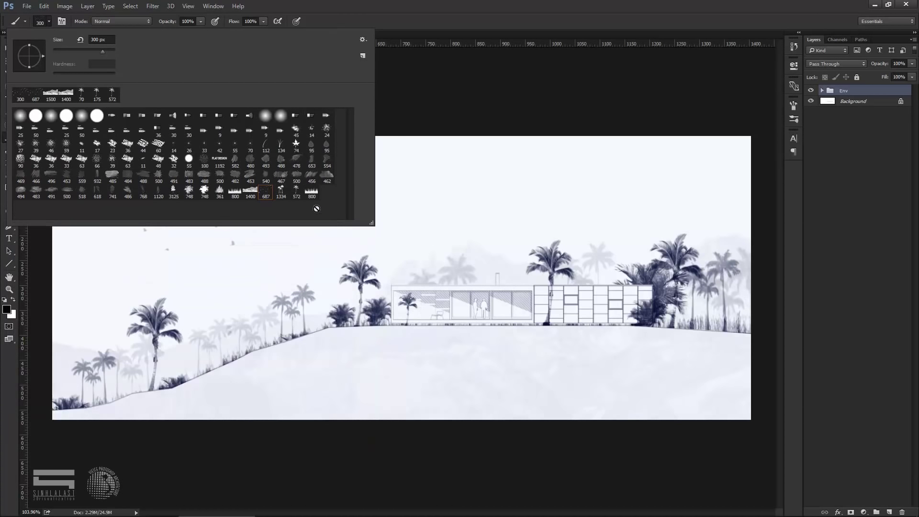
Step: Delete the 800 px brush preset
{"action": "left_click", "coordinate": [235, 190]}
{"action": "left_click", "coordinate": [312, 191]}
{"action": "left_click", "coordinate": [237, 193]}
{"action": "right_click", "coordinate": [236, 193]}
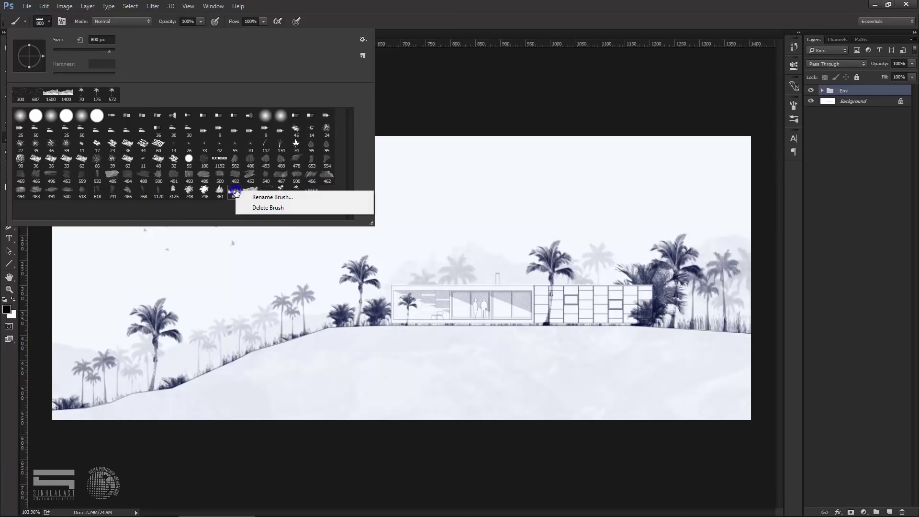
{"action": "left_click", "coordinate": [269, 208]}
{"action": "left_click", "coordinate": [412, 192]}
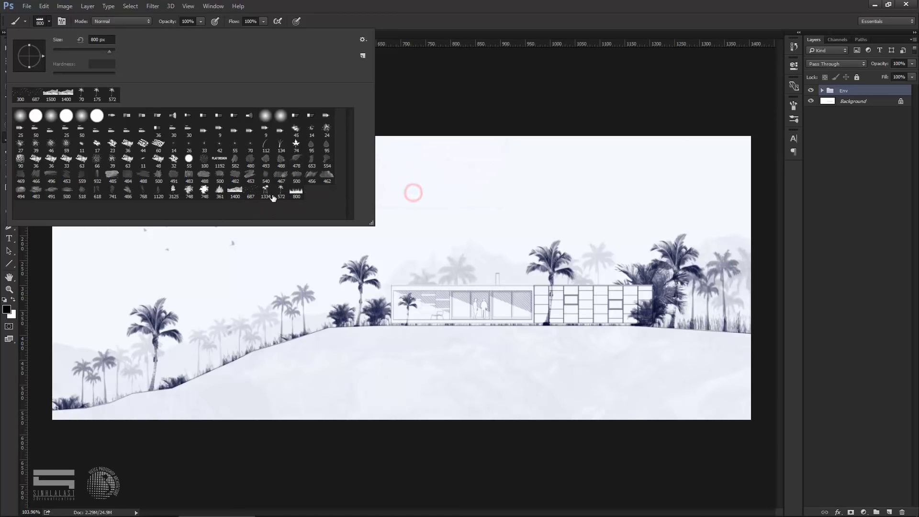
Step: Rename the 1400 px brush preset to 'Mountian', then delete it
{"action": "left_click", "coordinate": [265, 191]}
{"action": "left_click", "coordinate": [296, 191]}
{"action": "left_click", "coordinate": [234, 191]}
{"action": "right_click", "coordinate": [233, 192]}
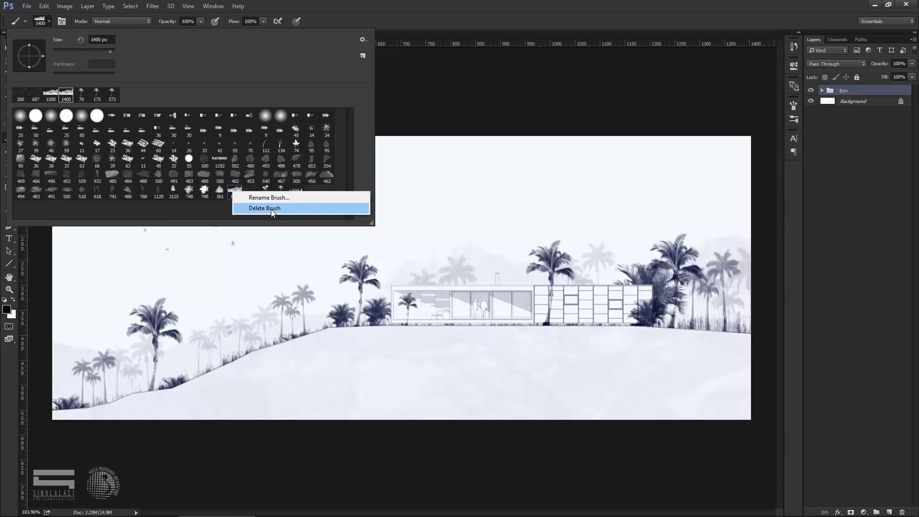
{"action": "left_click", "coordinate": [274, 198]}
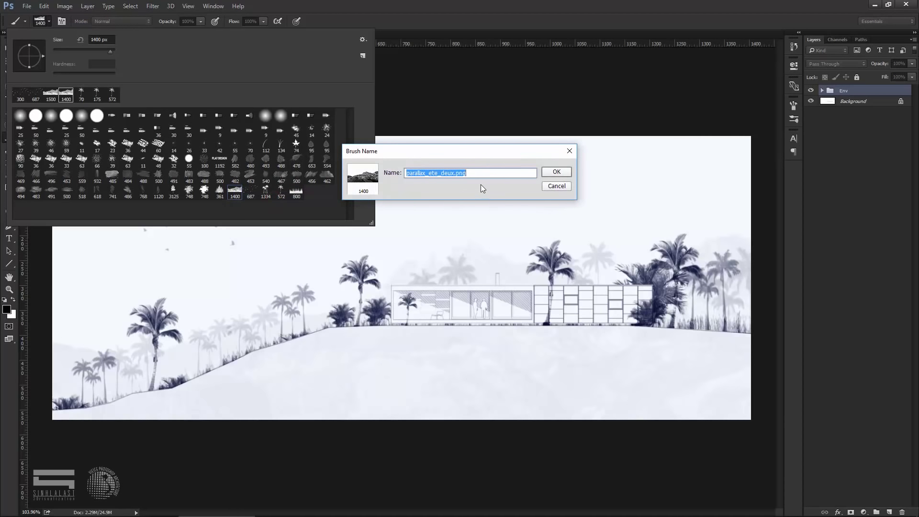
{"action": "type", "text": "Mountian"}
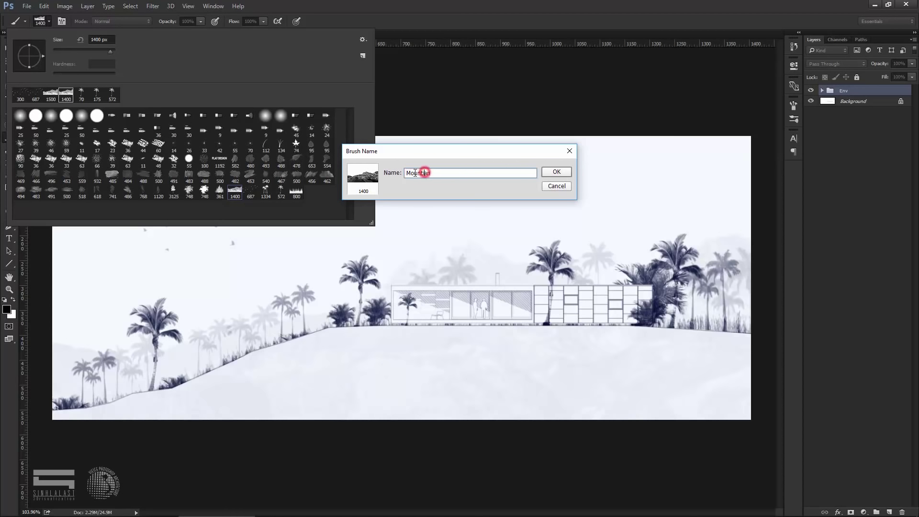
{"action": "left_click", "coordinate": [563, 176]}
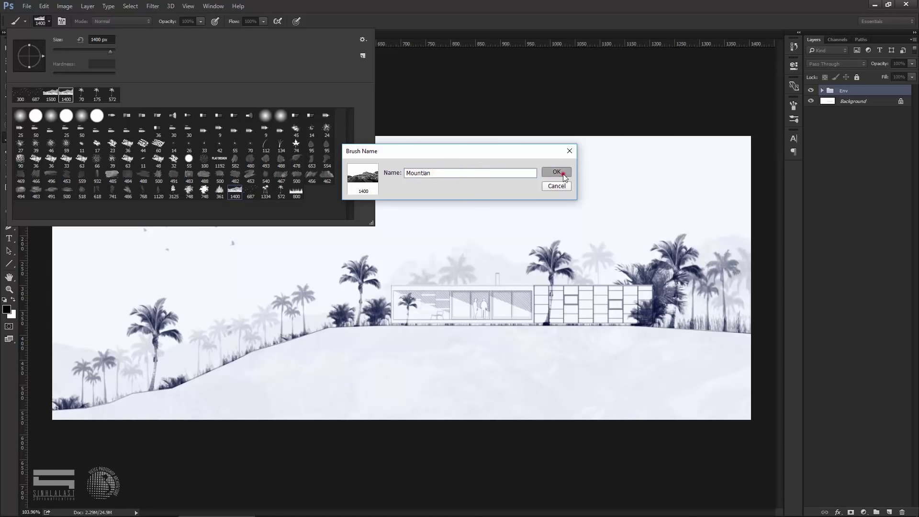
{"action": "right_click", "coordinate": [236, 193]}
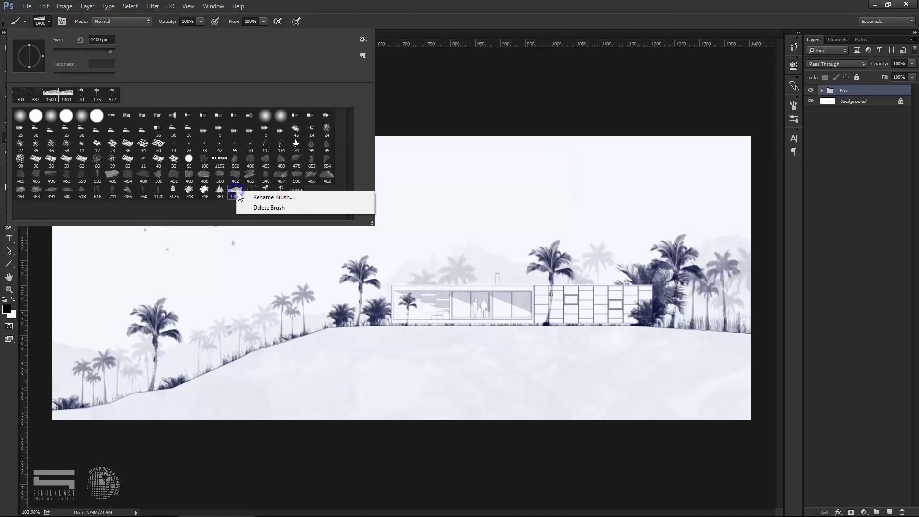
{"action": "left_click", "coordinate": [276, 210]}
{"action": "left_click", "coordinate": [433, 190]}
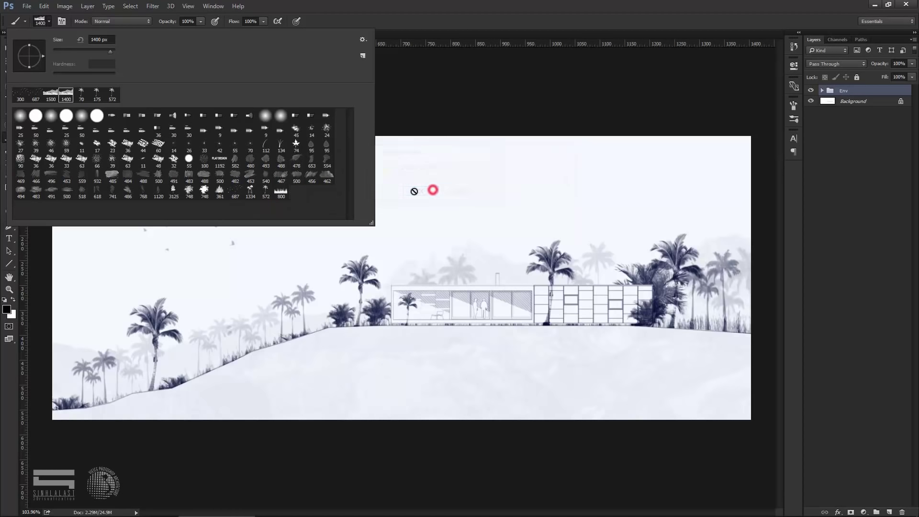
Step: Dismiss the cannot-paint-on-group warning, hide the Env group and add an empty layer above it
{"action": "left_click", "coordinate": [448, 82]}
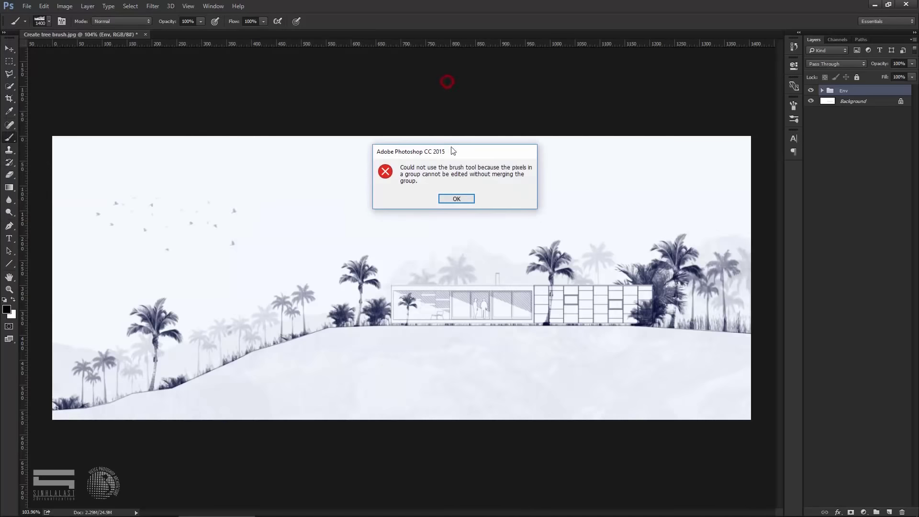
{"action": "left_click", "coordinate": [450, 193]}
{"action": "left_click", "coordinate": [811, 90]}
{"action": "left_click", "coordinate": [889, 510]}
Step: Select the palm tree brush preset and reduce its size
{"action": "key", "text": "ctrl+v"}
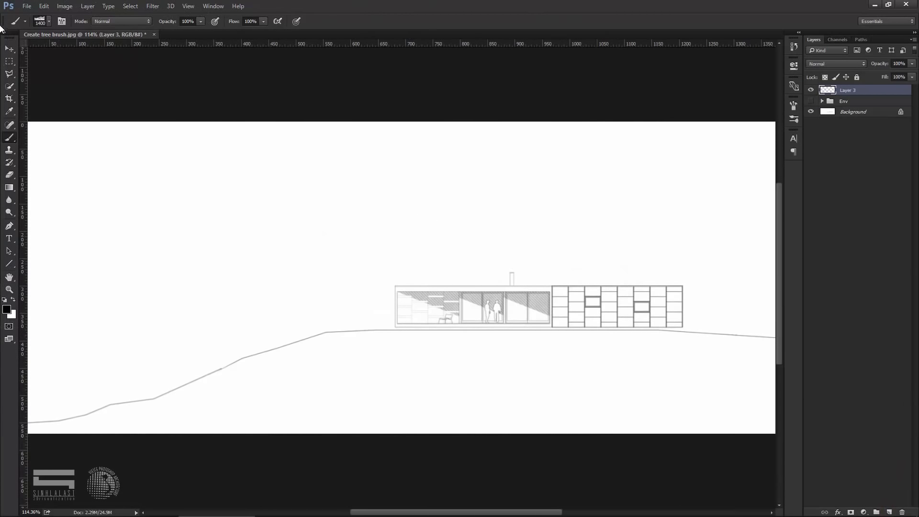
{"action": "left_click", "coordinate": [48, 21]}
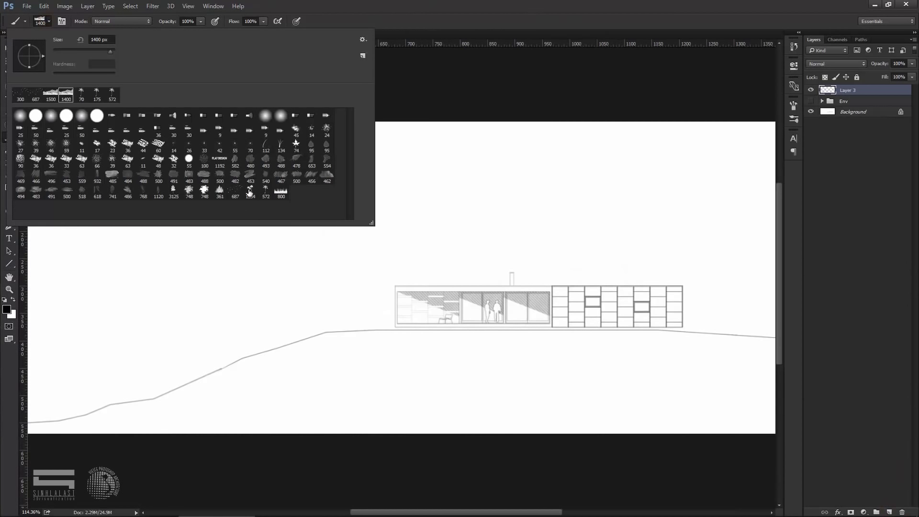
{"action": "left_click", "coordinate": [266, 192]}
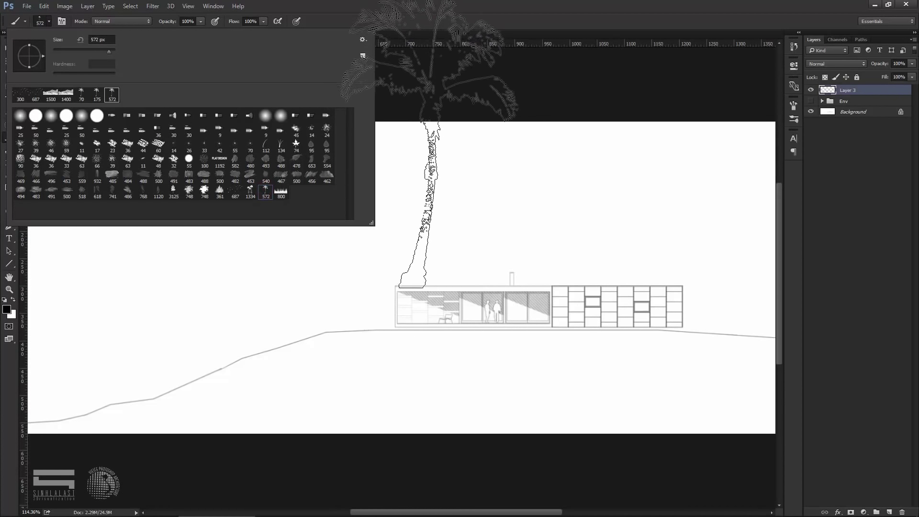
{"action": "key", "text": "Escape"}
{"action": "key", "text": "bracketleft"}
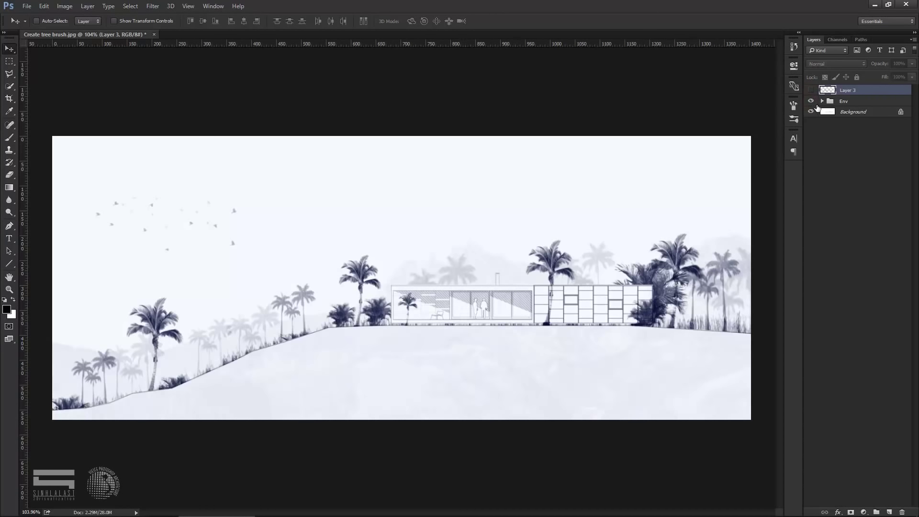
Step: Toggle the Env group's visibility to compare the scene with and without the environment
{"action": "left_click", "coordinate": [812, 102]}
{"action": "left_click", "coordinate": [812, 101]}
{"action": "left_click", "coordinate": [812, 102]}
{"action": "left_click", "coordinate": [812, 101]}
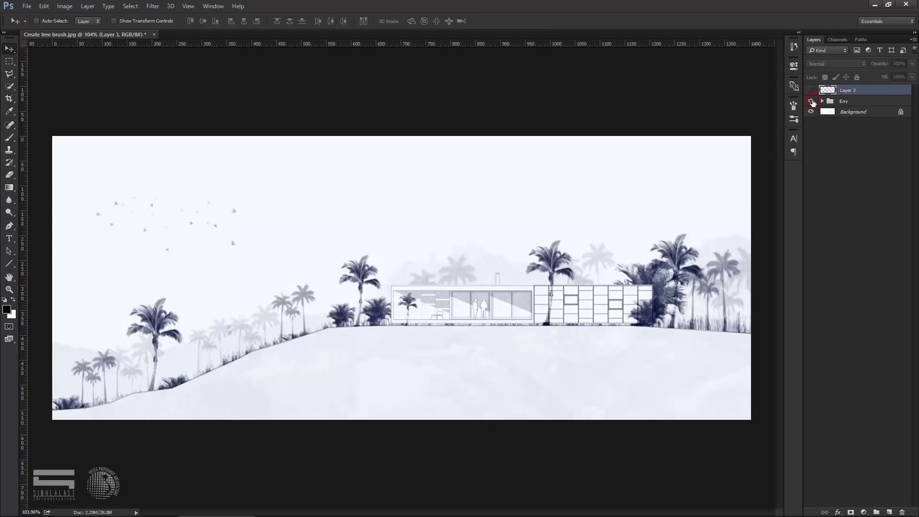